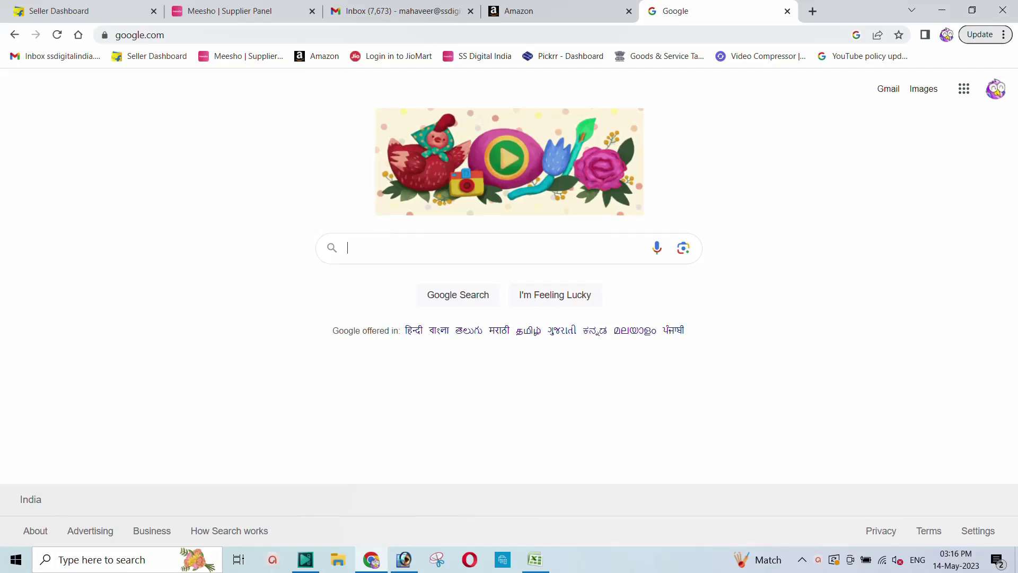
# Search Google for "etsy" and open the sponsored Etsy website result
pyautogui.write('e')
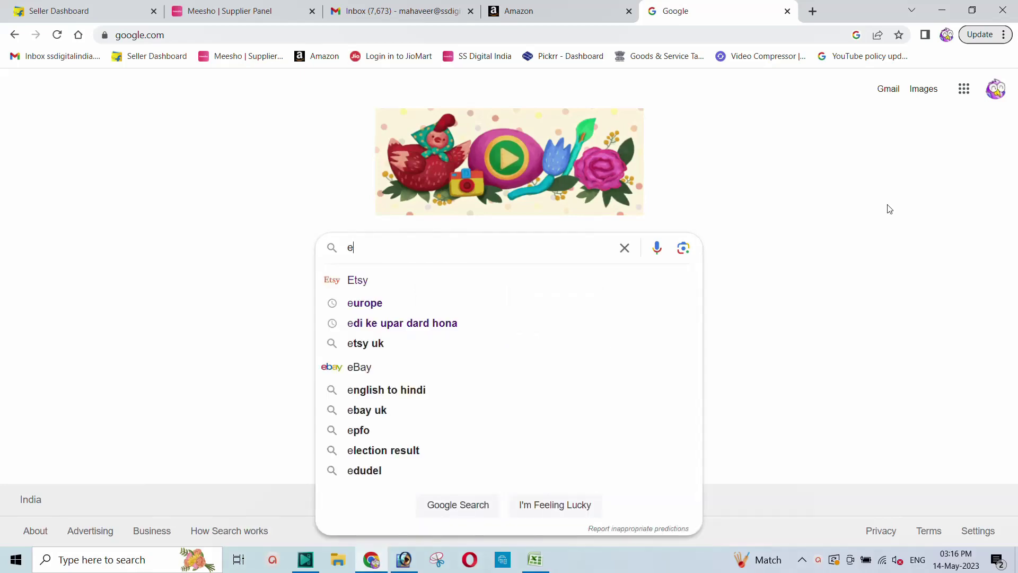
pyautogui.write('tsy')
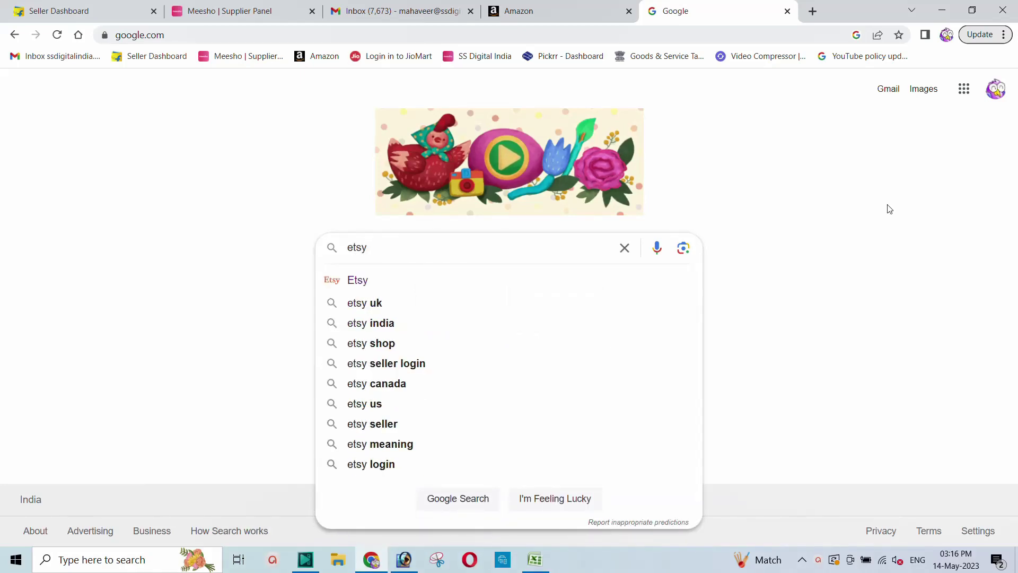
pyautogui.press('Return')
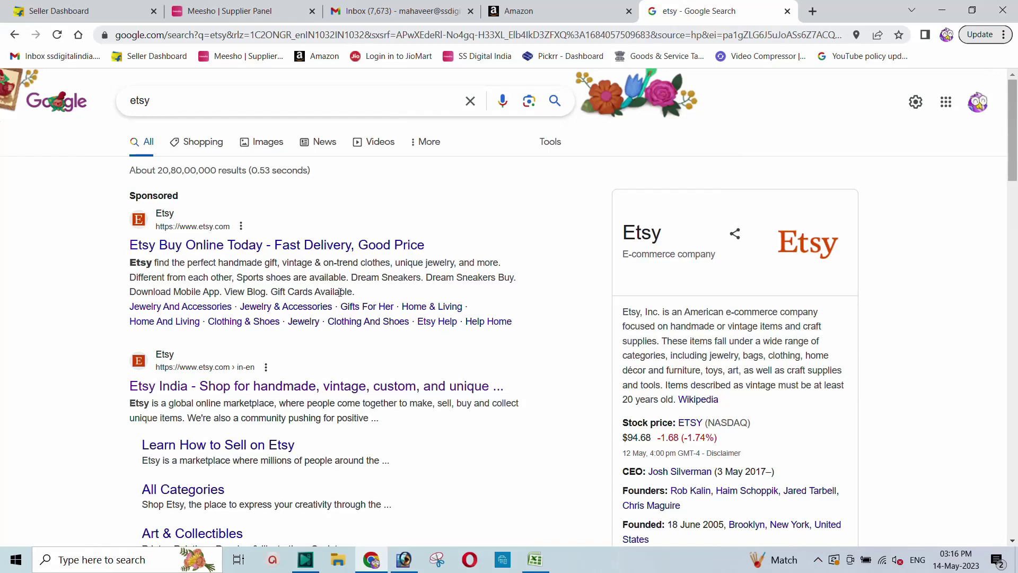
pyautogui.click(192, 250)
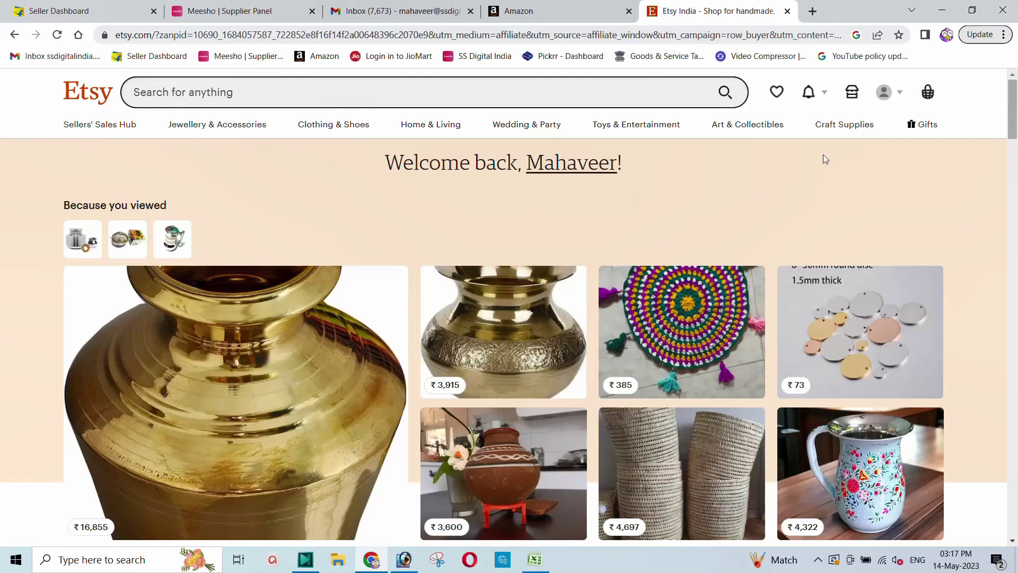
# Open the Etsy Shop Manager and go from its dashboard to the shop's listings
pyautogui.click(852, 98)
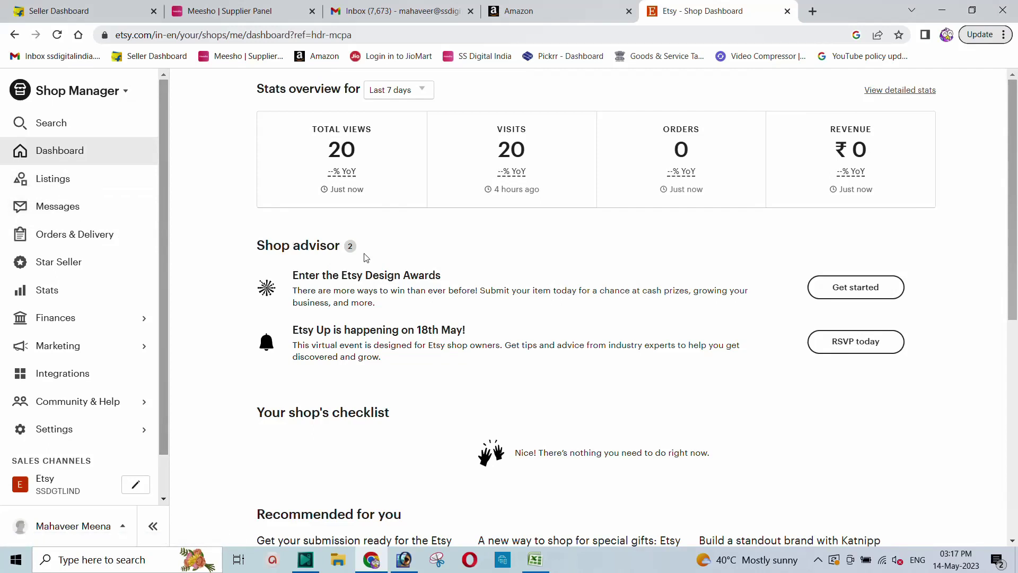
pyautogui.click(44, 157)
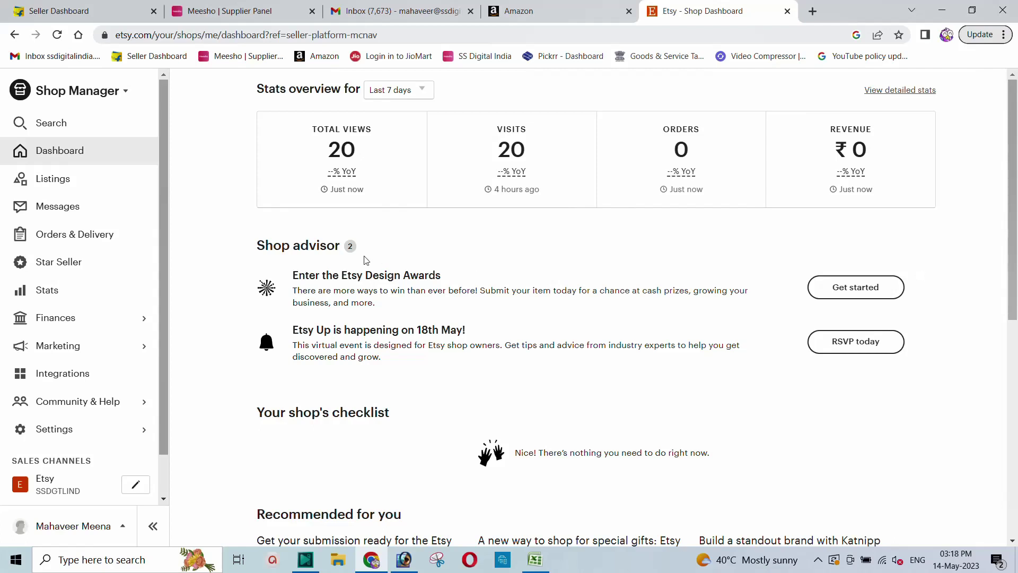
pyautogui.click(44, 184)
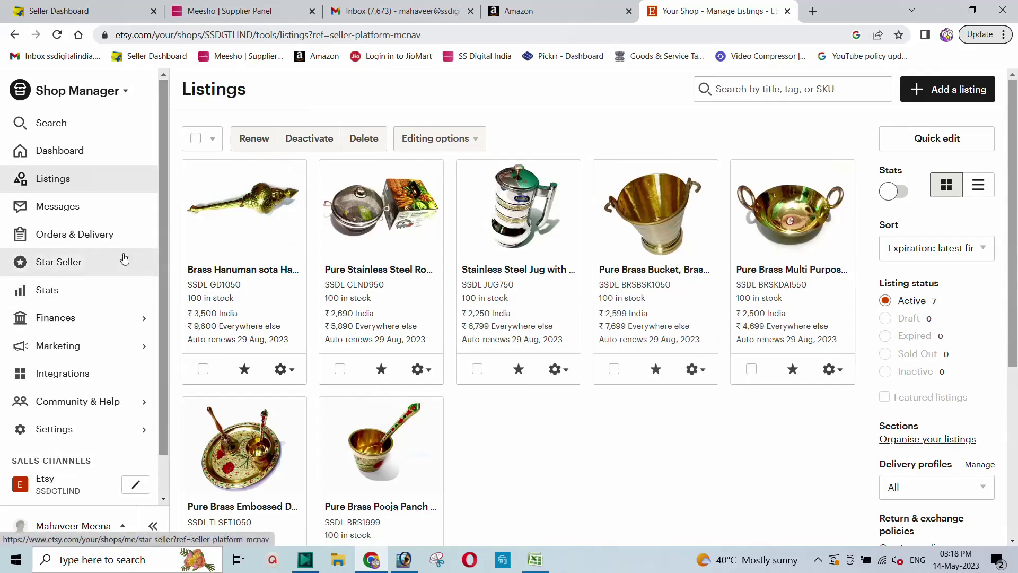
# View the Finances options, return to the listings and start adding a new listing
pyautogui.click(52, 324)
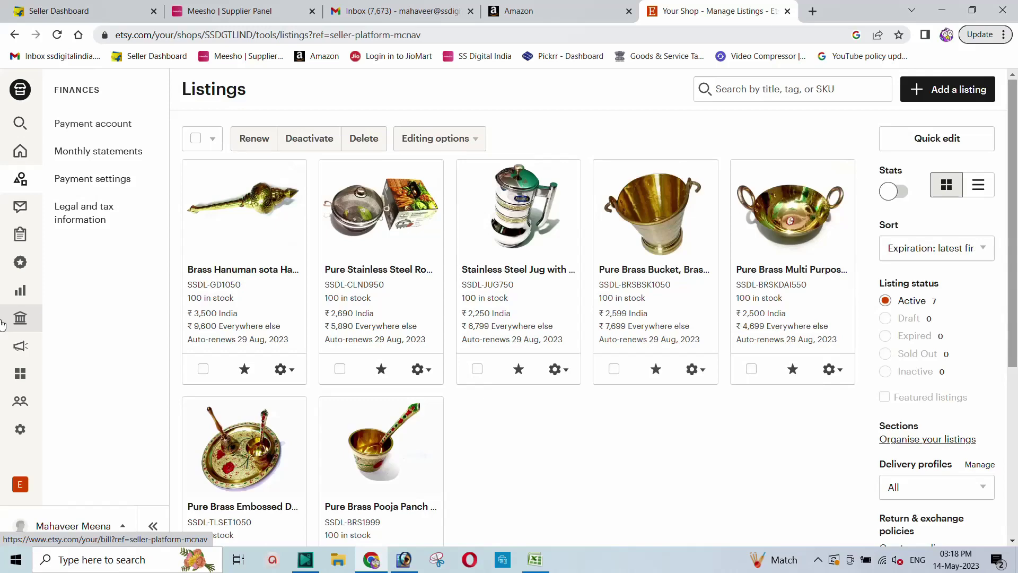
pyautogui.moveTo(4, 324)
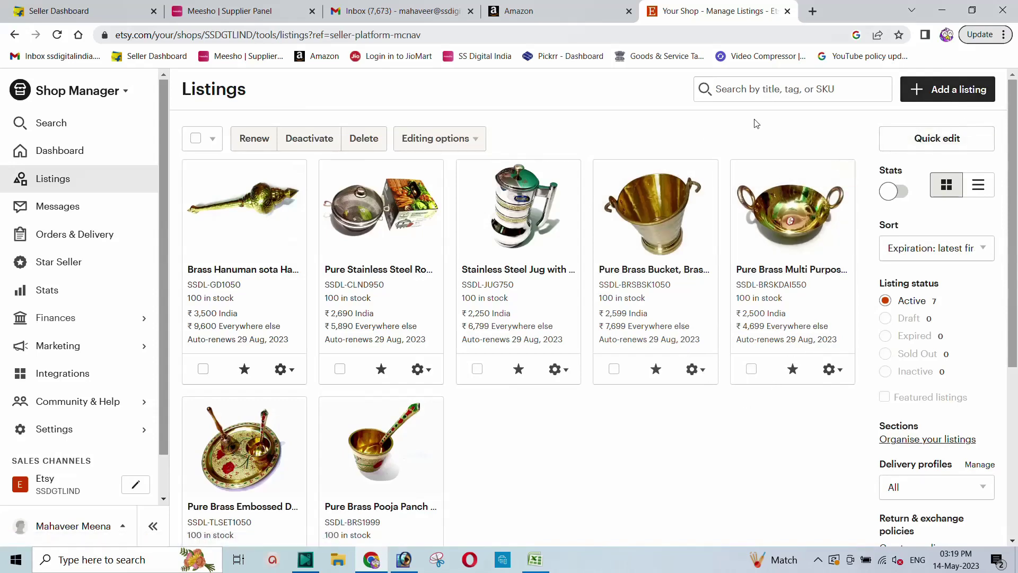
pyautogui.click(55, 183)
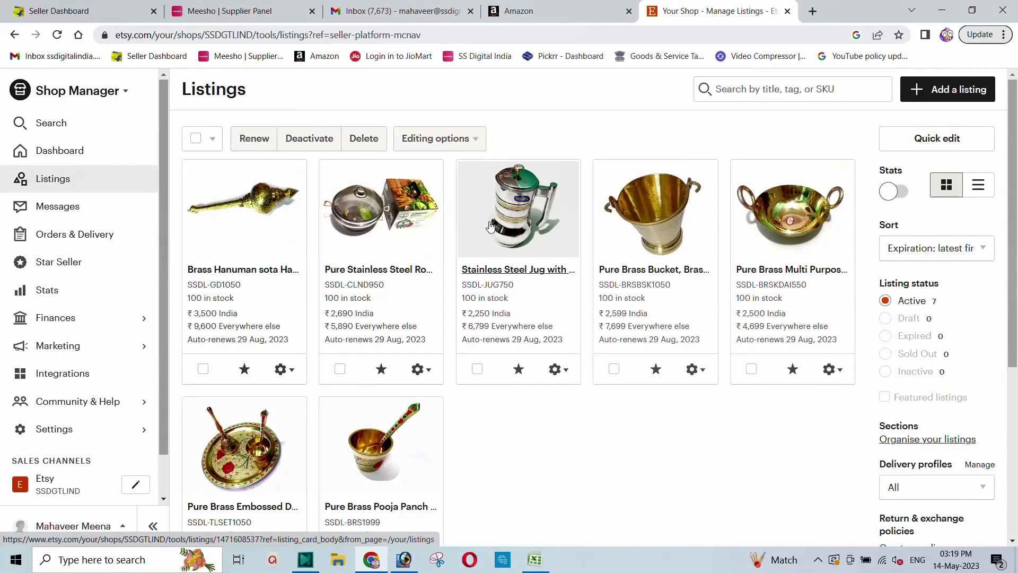
pyautogui.click(950, 97)
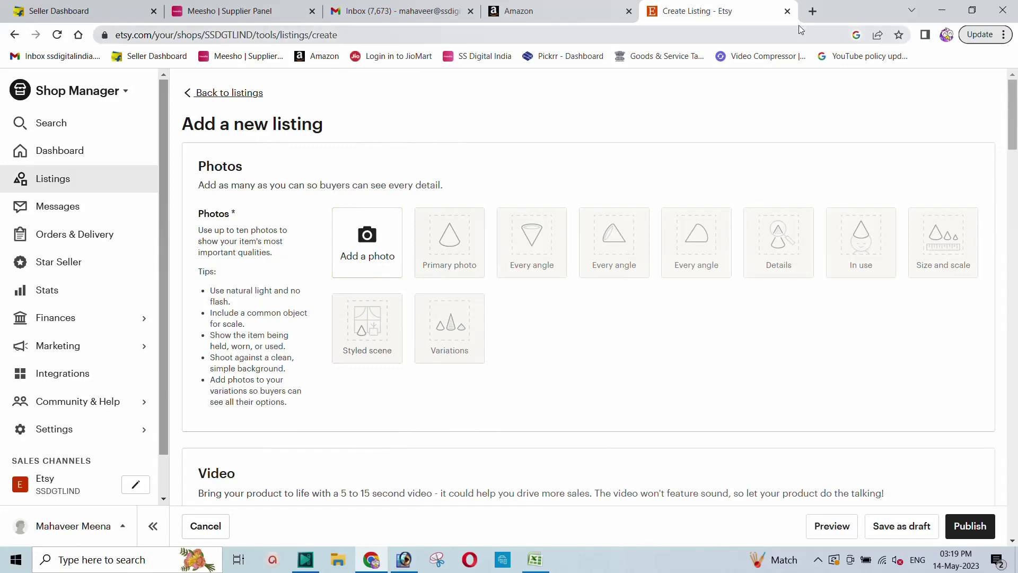
# Open ssdigitalindia.com in a new browser tab and filter its products to the Brass Collection category
pyautogui.click(812, 11)
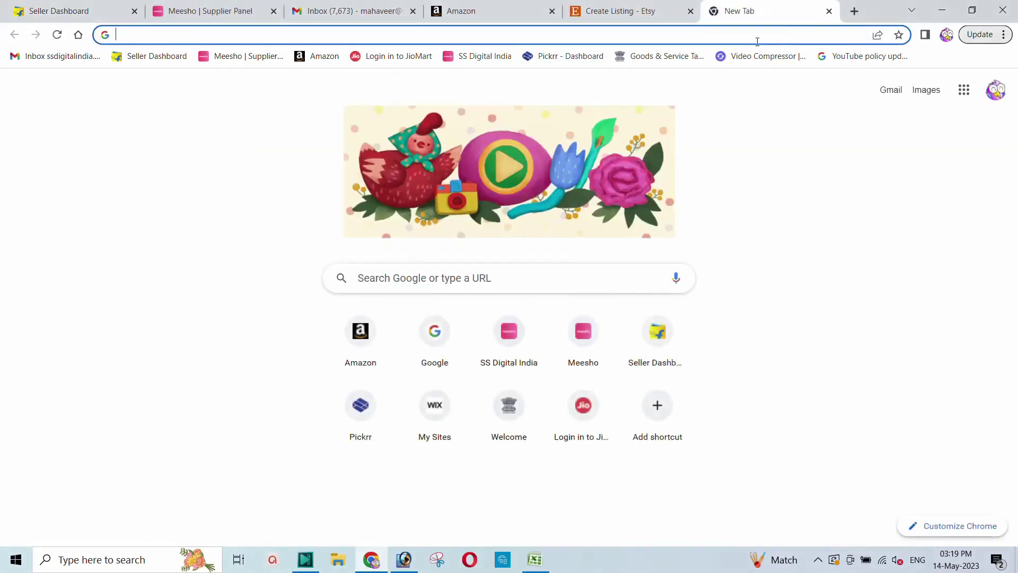
pyautogui.write('ss')
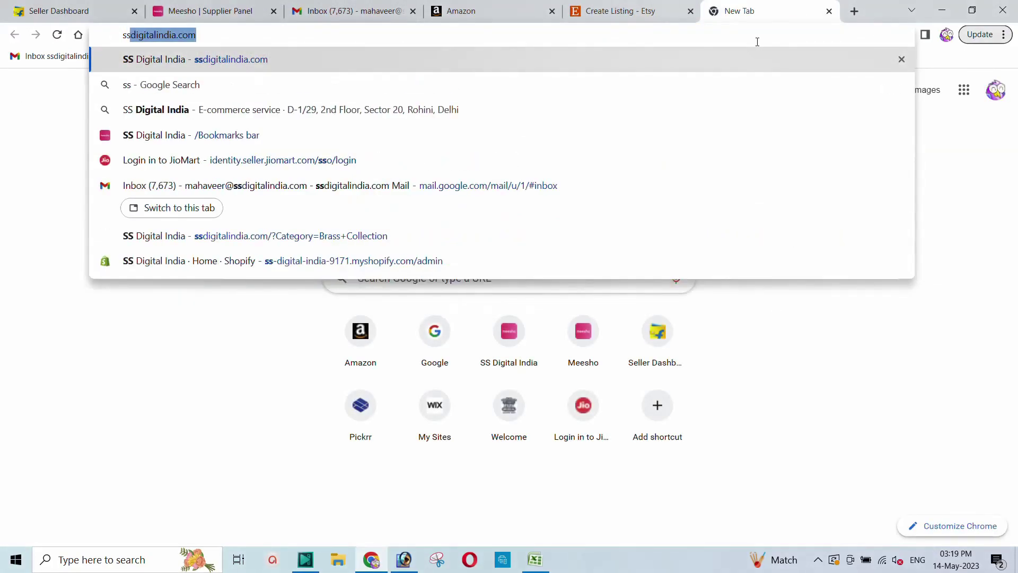
pyautogui.press('Return')
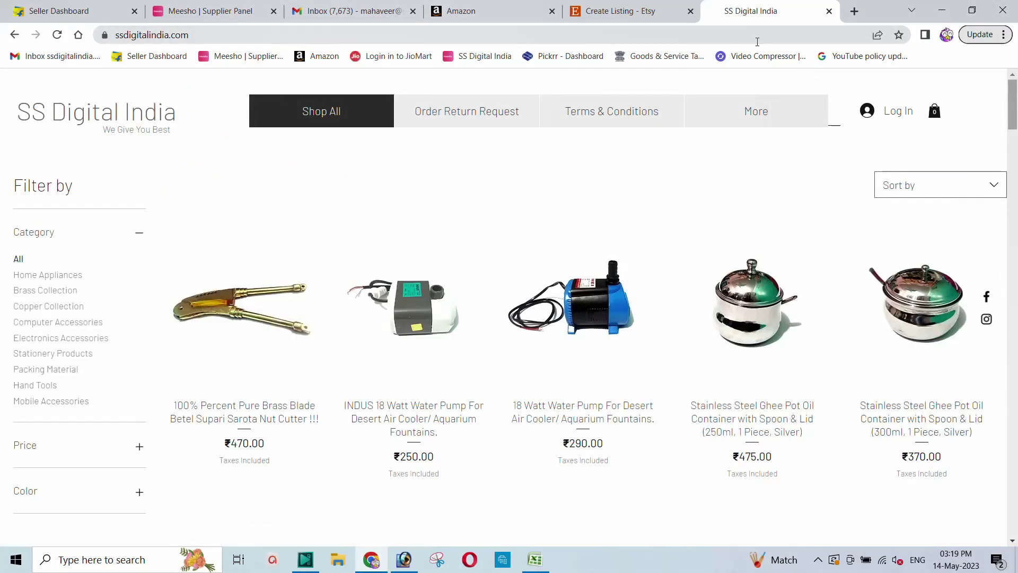
pyautogui.click(35, 296)
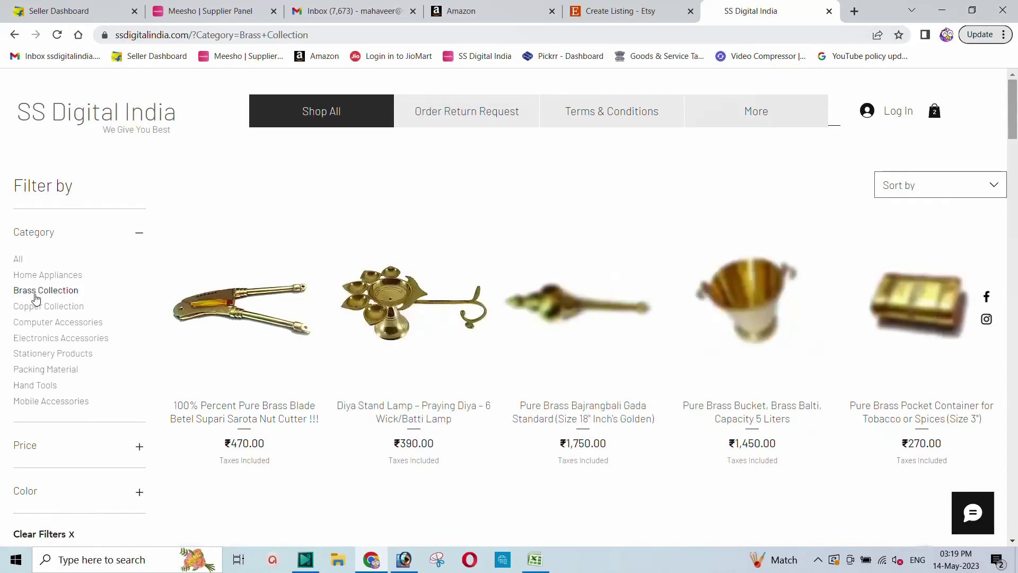
# Find the Unique Antique Look Pooja Diya brass oil lamp in the Brass Collection and check its price in Quick View
pyautogui.scroll(-4, 546, 277)
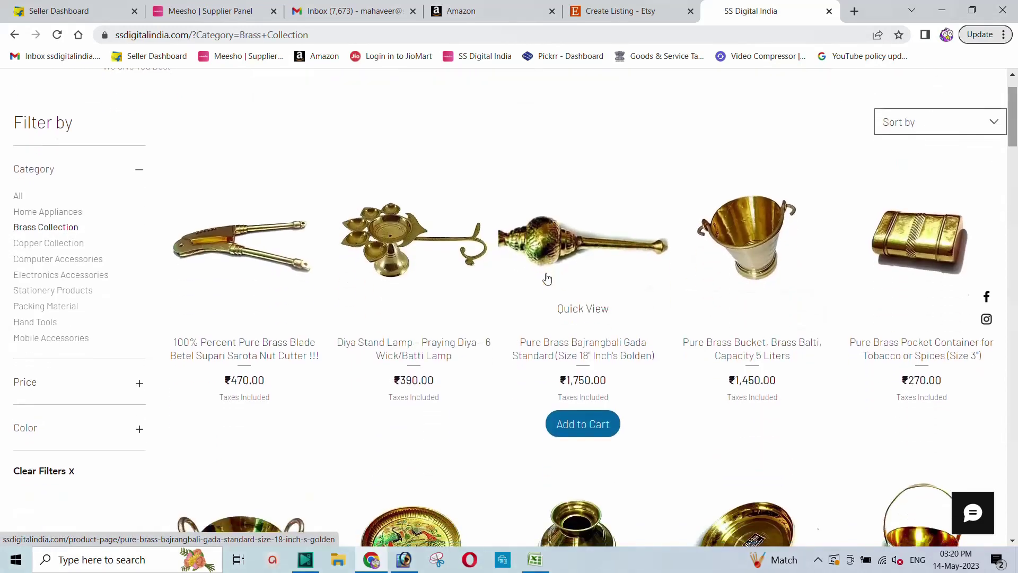
pyautogui.scroll(-8, 508, 283)
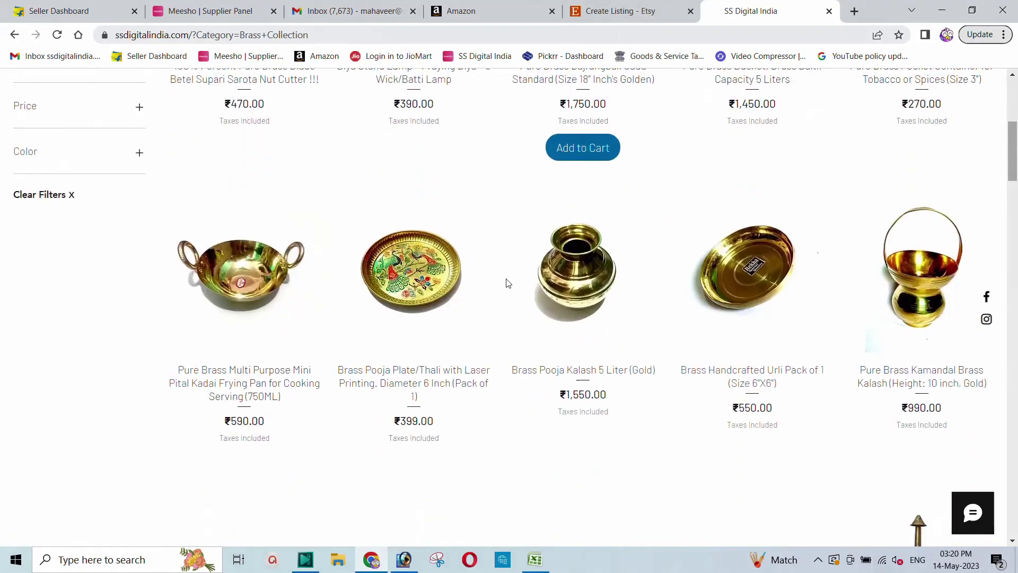
pyautogui.scroll(-10, 503, 280)
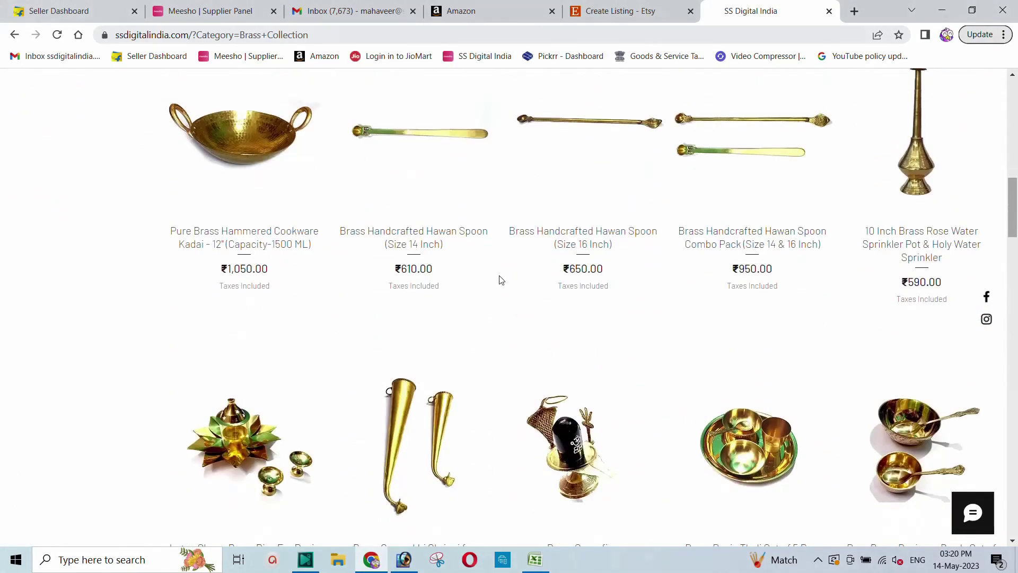
pyautogui.scroll(-10, 498, 280)
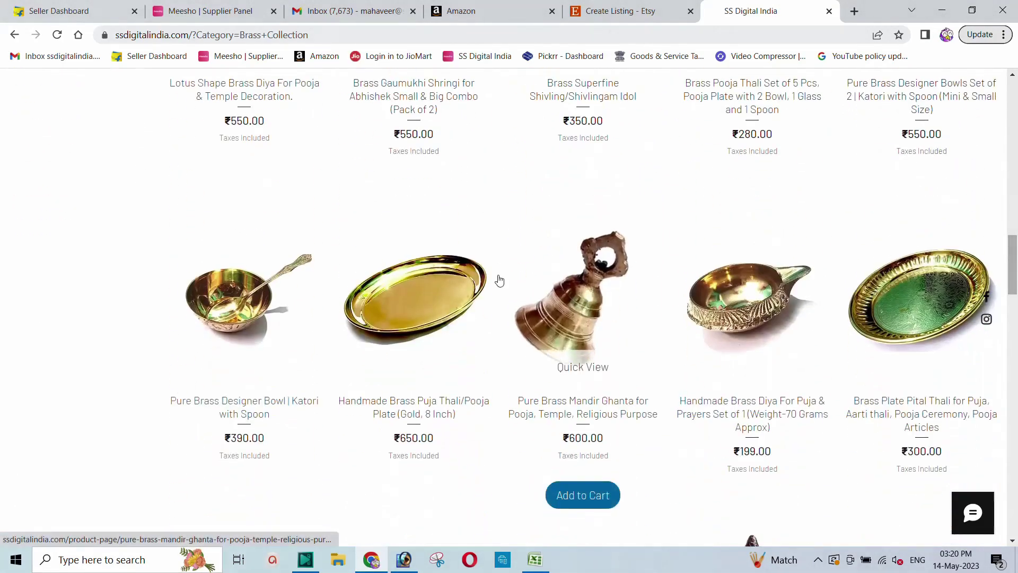
pyautogui.scroll(-7, 498, 280)
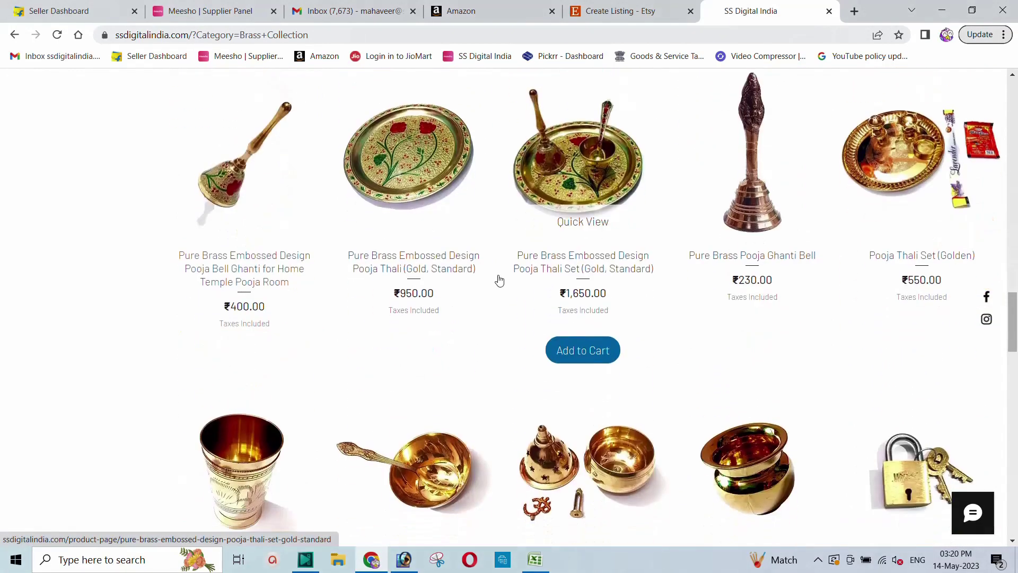
pyautogui.scroll(-7, 499, 281)
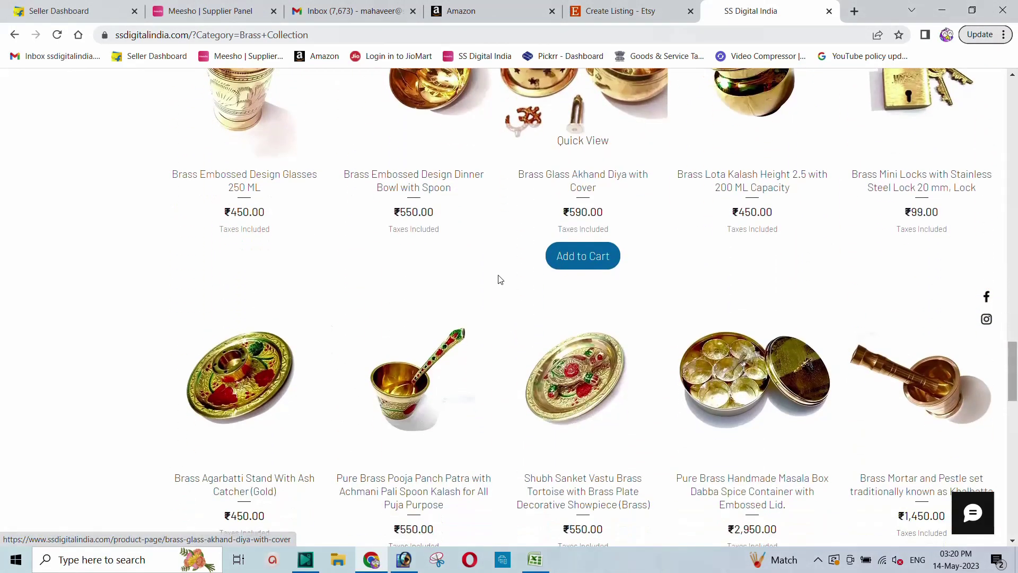
pyautogui.scroll(-1, 498, 279)
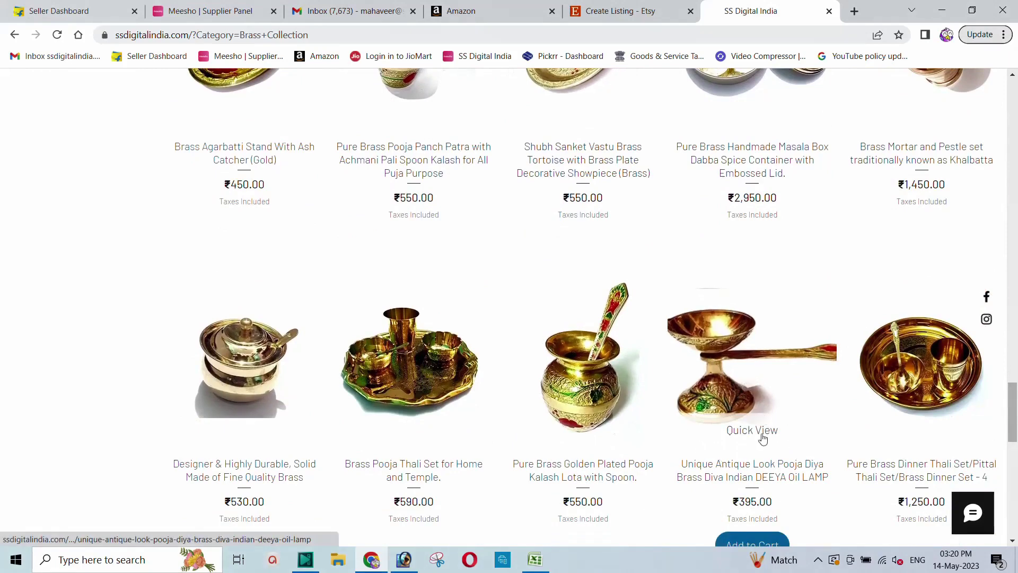
pyautogui.click(744, 435)
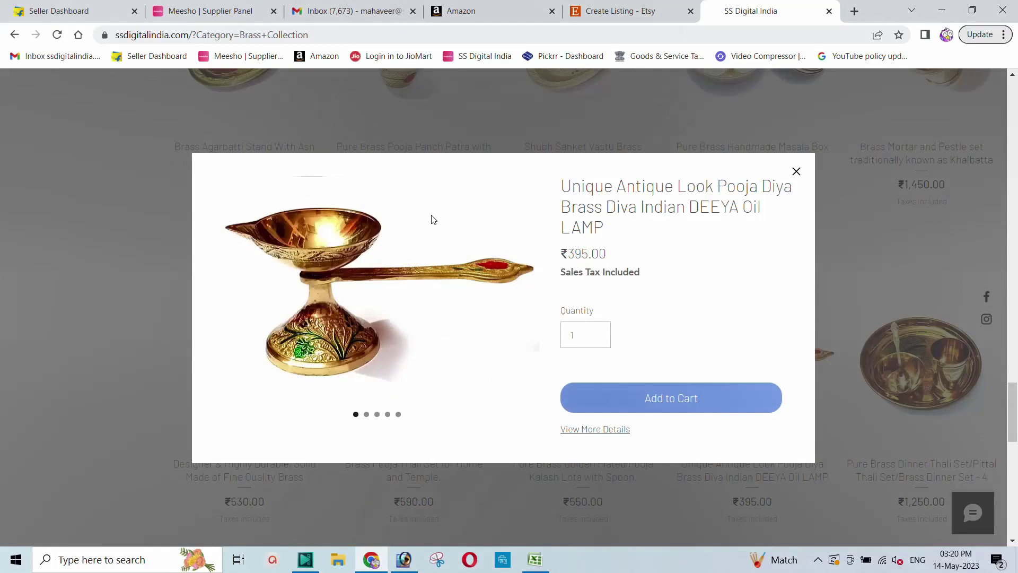
pyautogui.moveTo(593, 253); pyautogui.dragTo(568, 253)
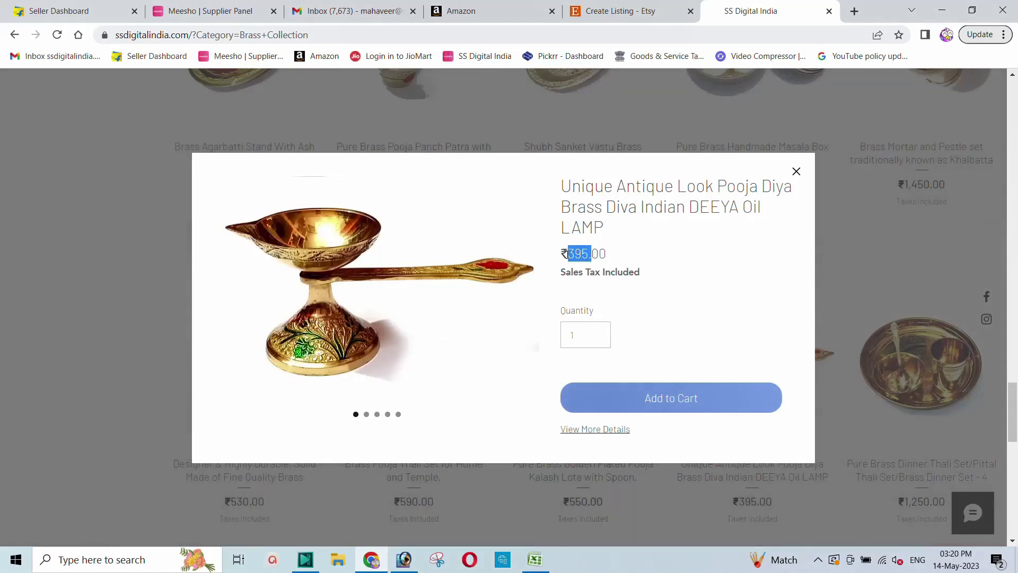
pyautogui.click(601, 233)
# Switch to the open Gmail inbox and launch Google Photos for the same account
pyautogui.click(356, 12)
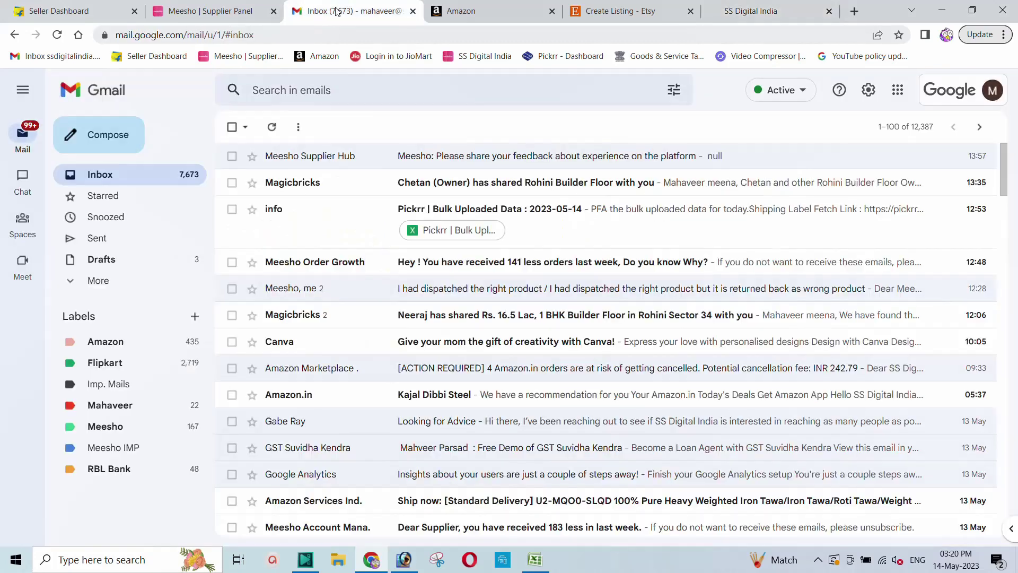
pyautogui.click(902, 97)
pyautogui.scroll(-4, 906, 182)
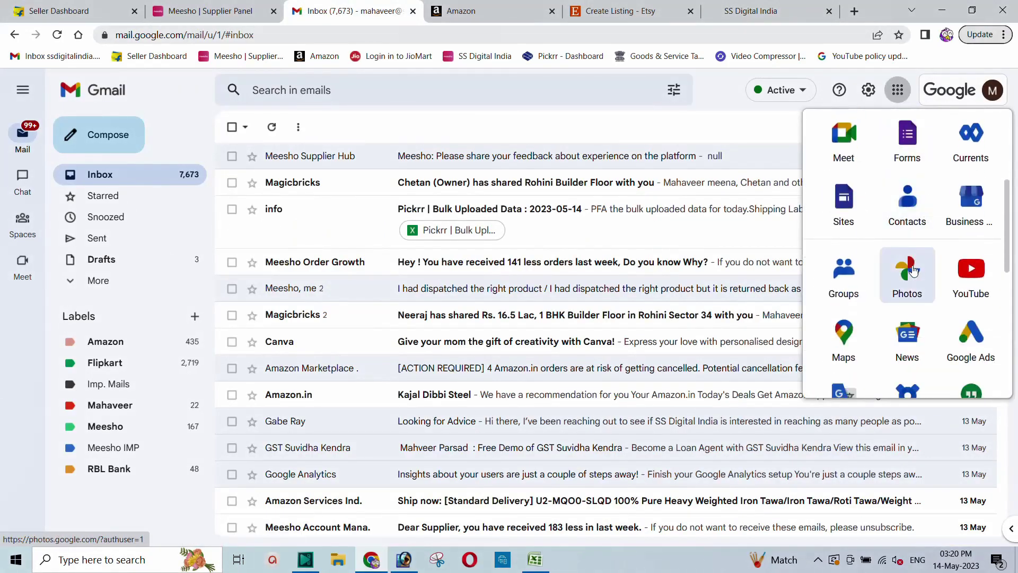
pyautogui.click(913, 271)
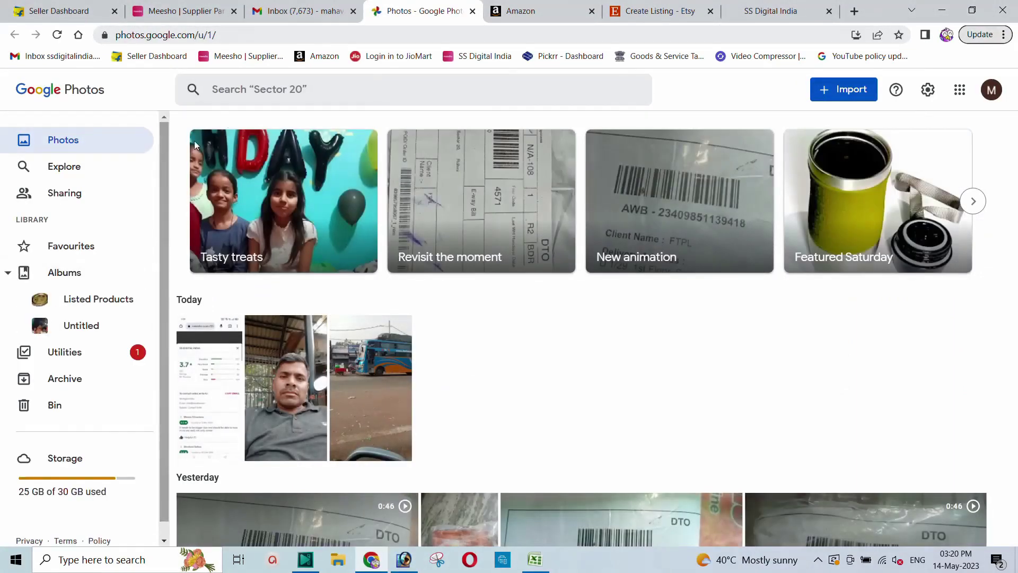
# Open the Listed Products album in Google Photos
pyautogui.scroll(-1, 93, 265)
pyautogui.scroll(-2, 270, 338)
pyautogui.scroll(-5, 269, 339)
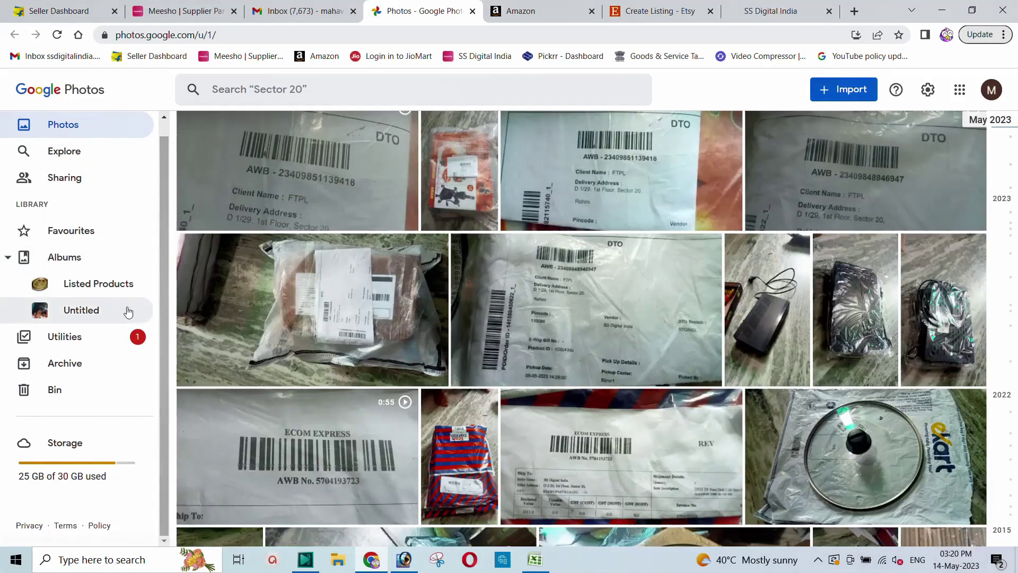
pyautogui.click(82, 284)
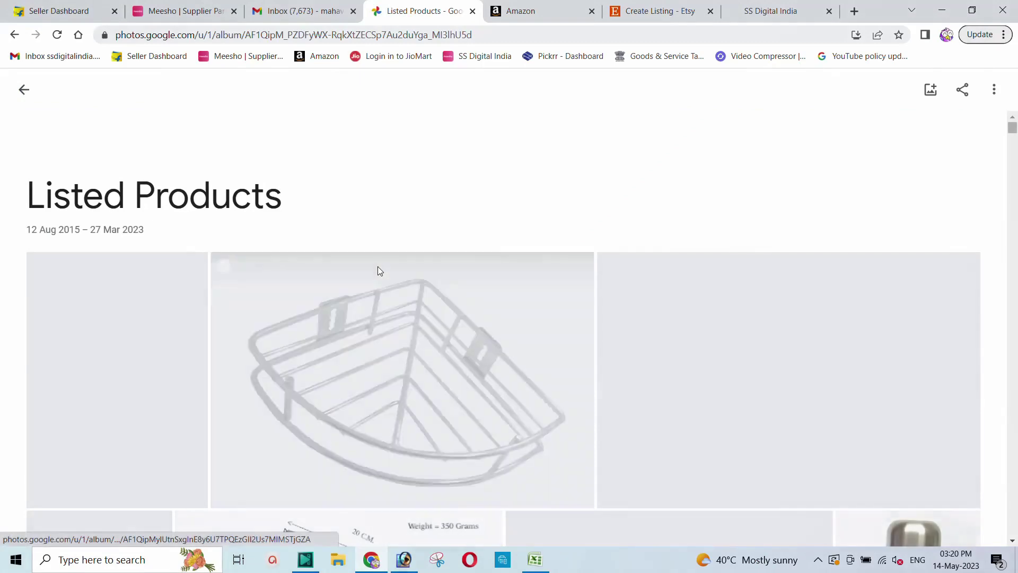
# Find the brass diya oil lamp photos in the Listed Products album and select all five of them
pyautogui.scroll(-6, 380, 270)
pyautogui.scroll(-20, 380, 271)
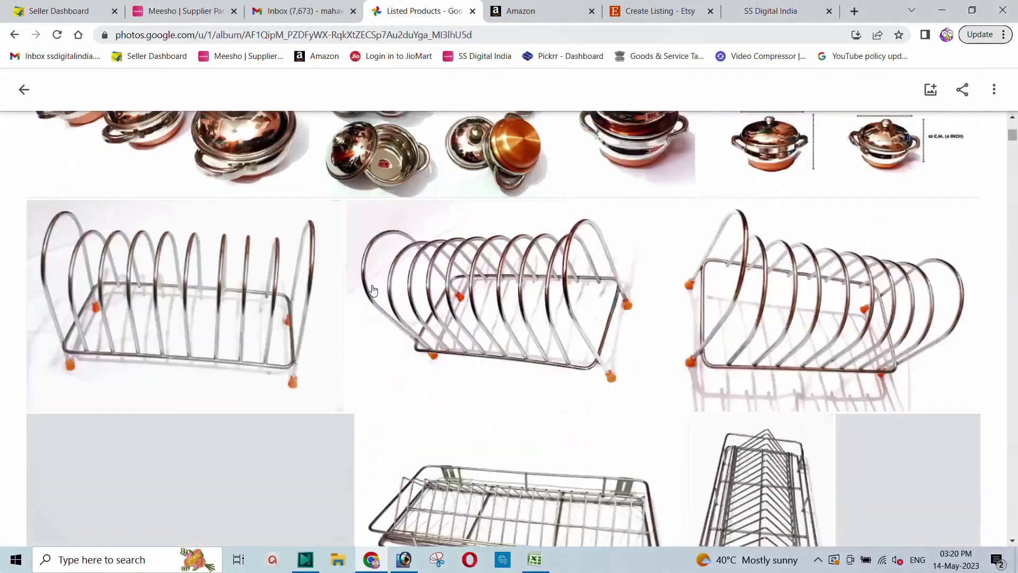
pyautogui.scroll(-4, 358, 303)
pyautogui.scroll(4, 358, 304)
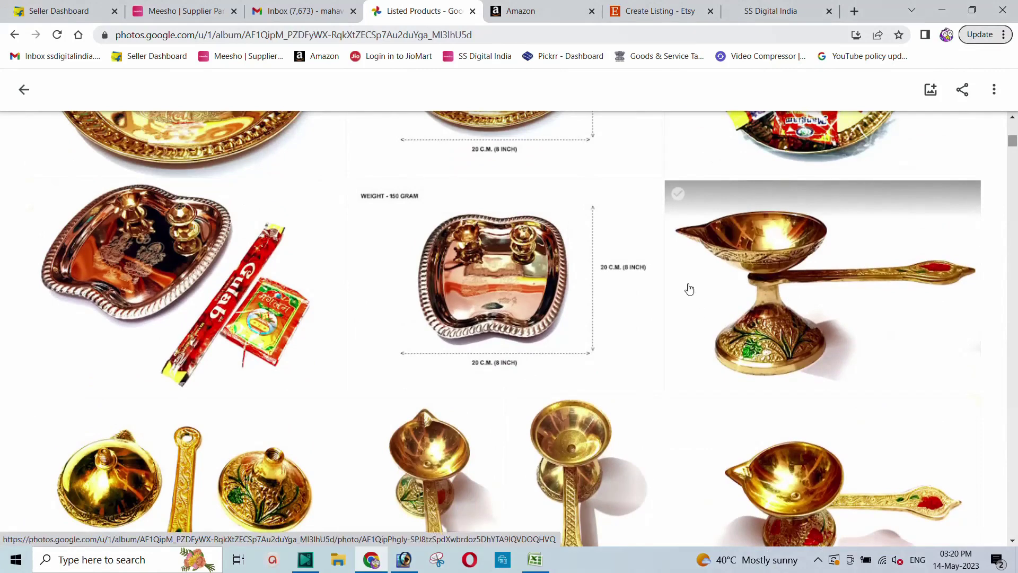
pyautogui.scroll(-1, 687, 289)
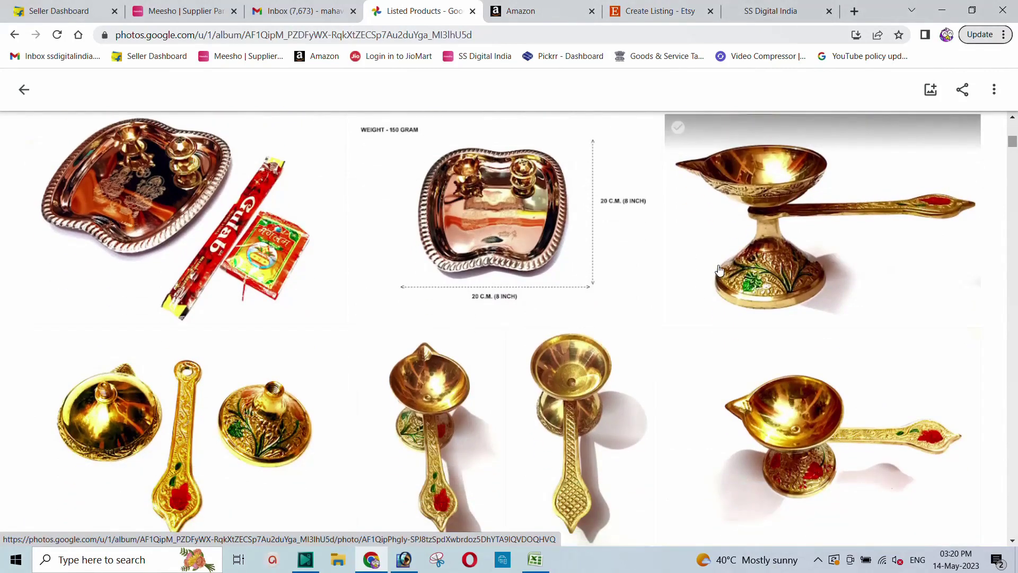
pyautogui.click(678, 128)
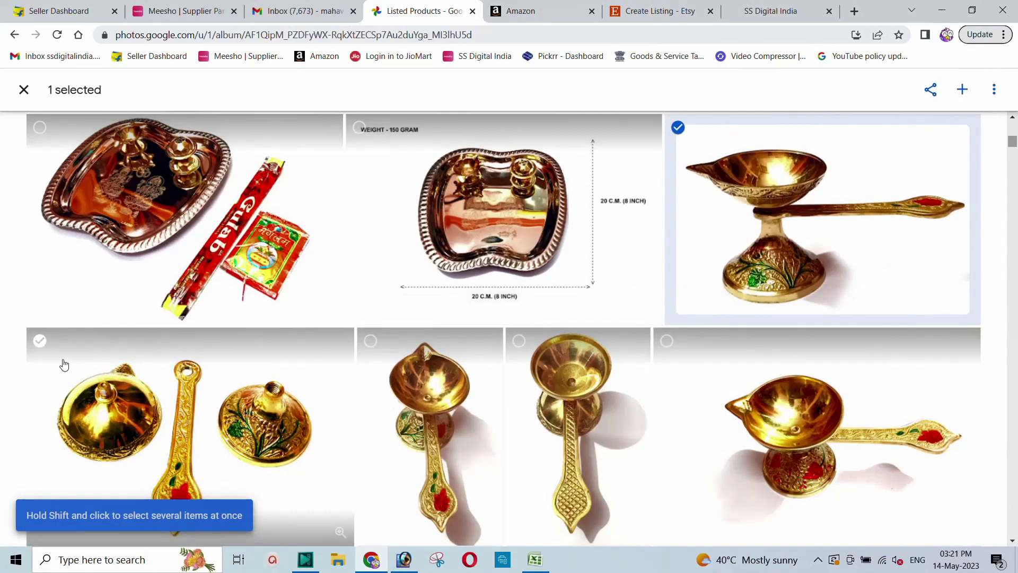
pyautogui.click(40, 343)
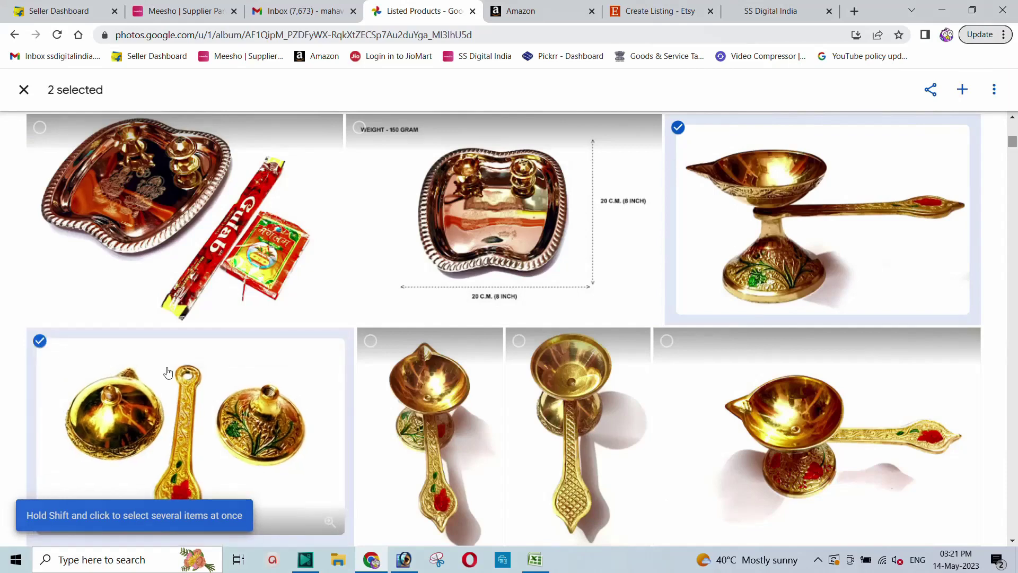
pyautogui.click(371, 341)
pyautogui.click(519, 340)
pyautogui.click(666, 341)
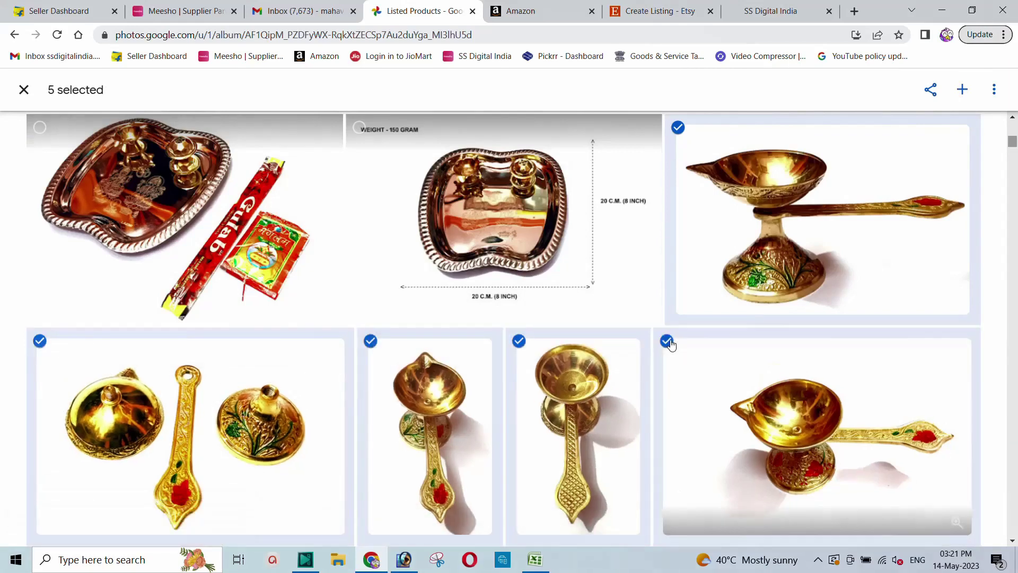
# Add the lamp's dimensions photo to the selection and download all six photos
pyautogui.scroll(-3, 669, 342)
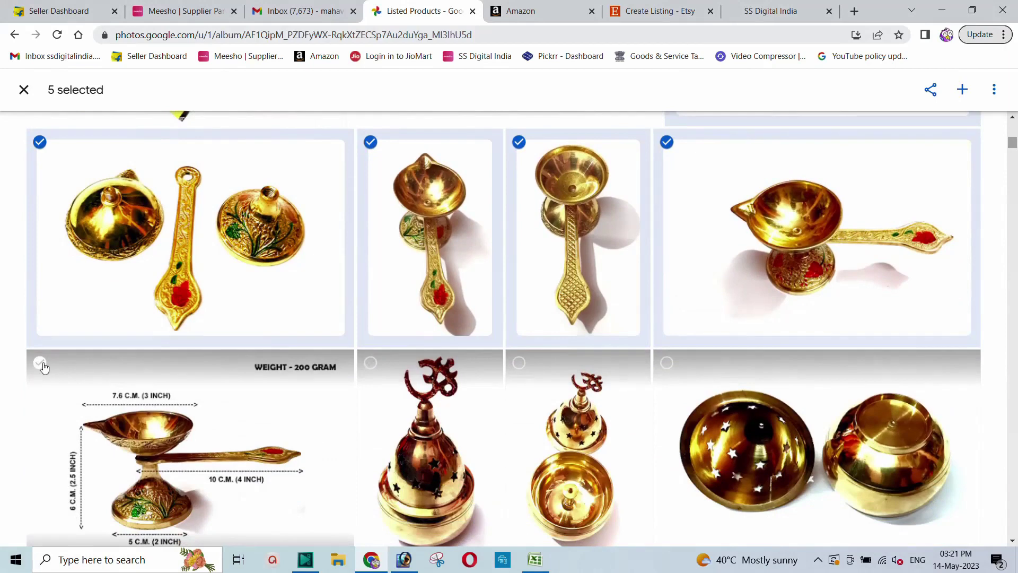
pyautogui.click(41, 364)
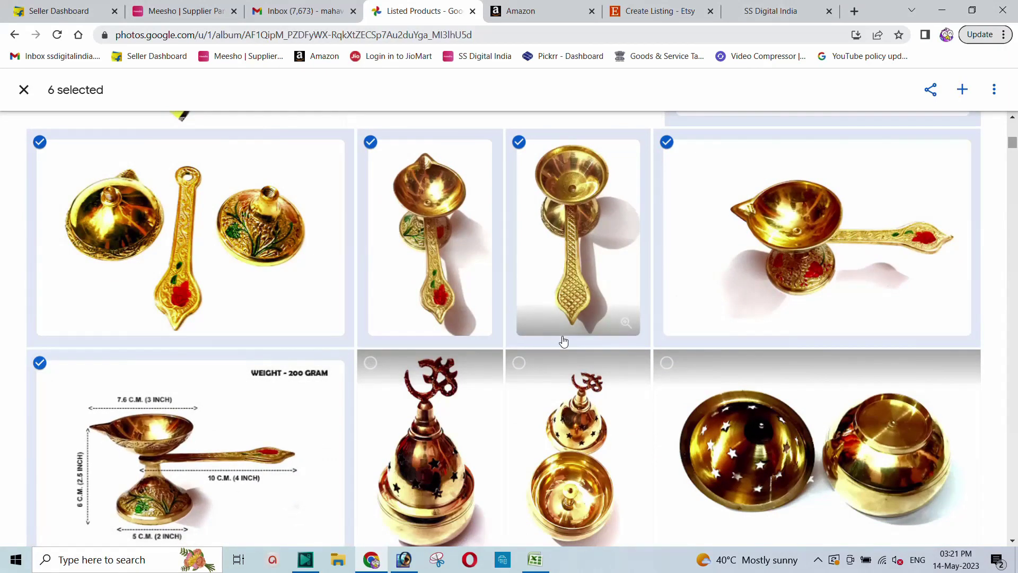
pyautogui.hotkey('shift', 'd')
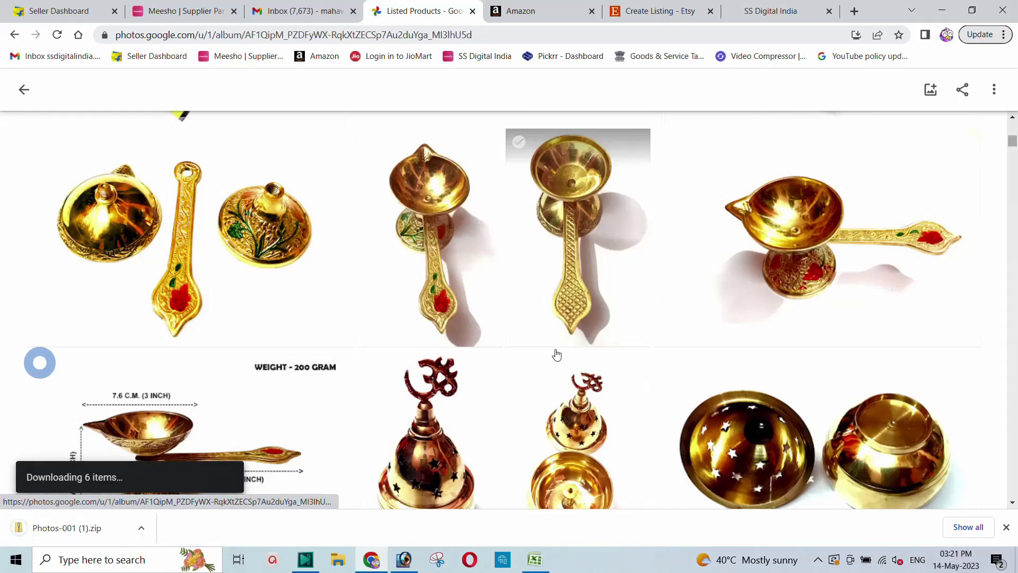
# Show the downloaded photo archive in its folder and rename it Brass Dia
pyautogui.click(142, 533)
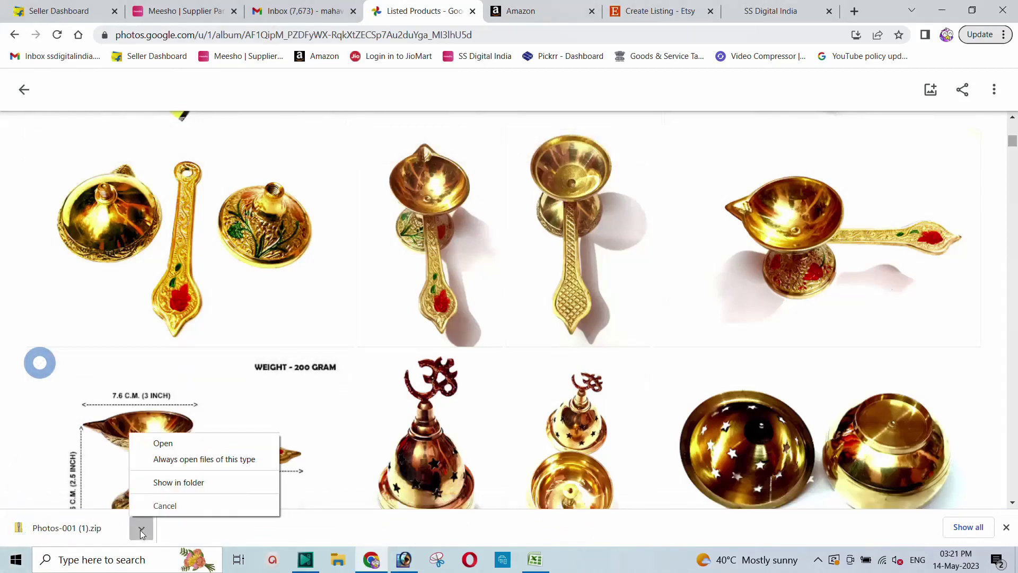
pyautogui.click(195, 482)
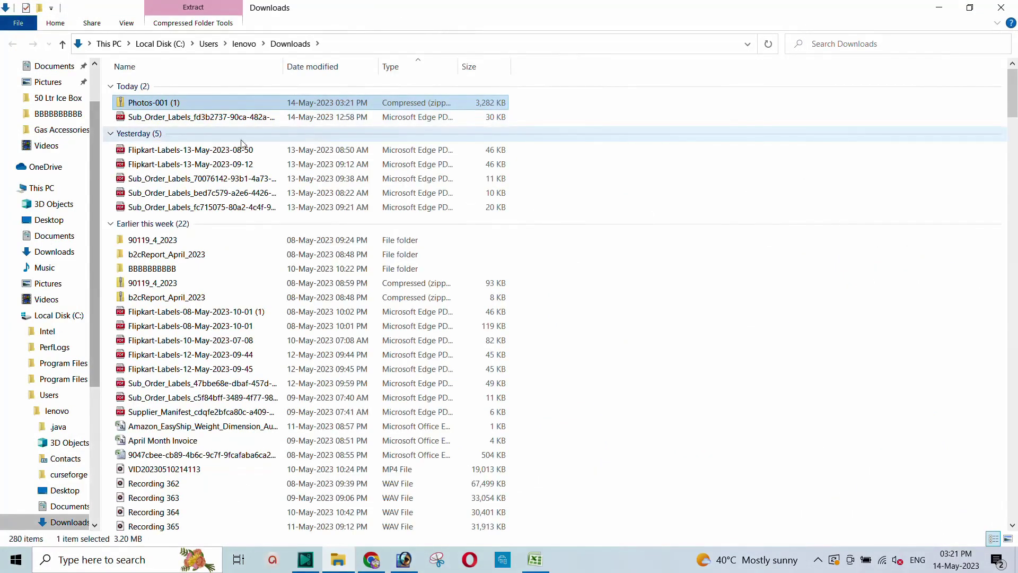
pyautogui.rightClick(166, 106)
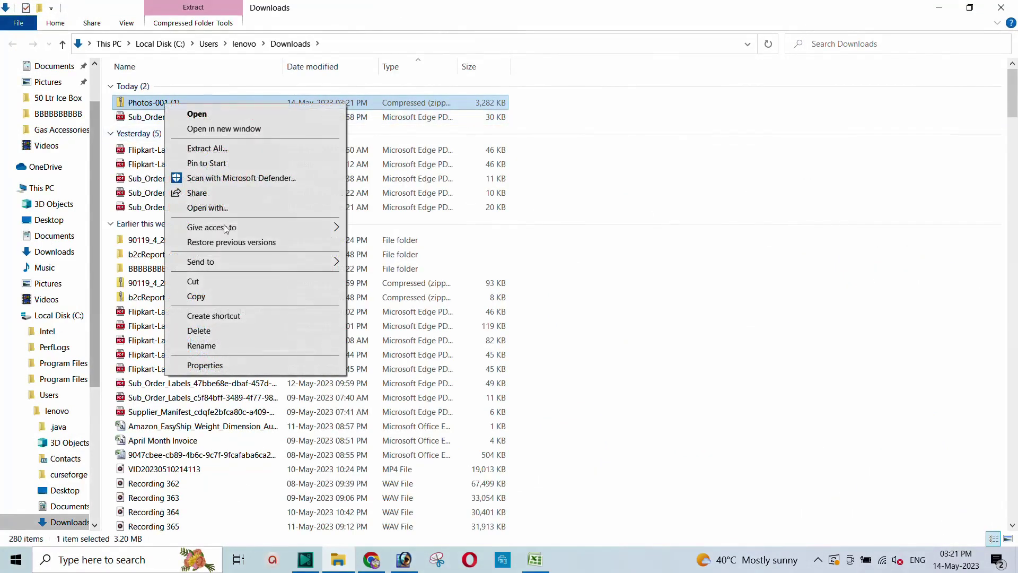
pyautogui.click(207, 347)
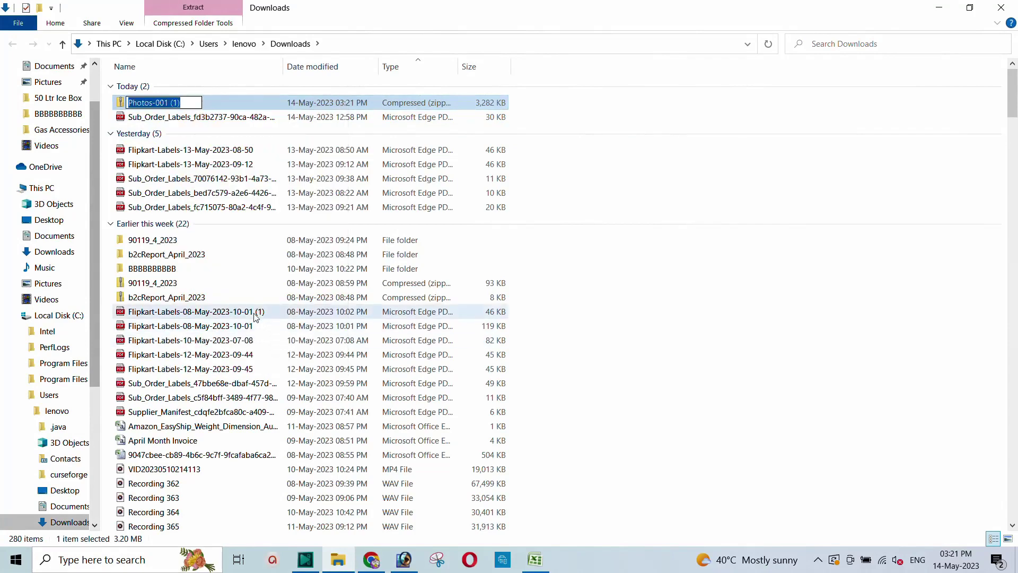
pyautogui.write('Brass D')
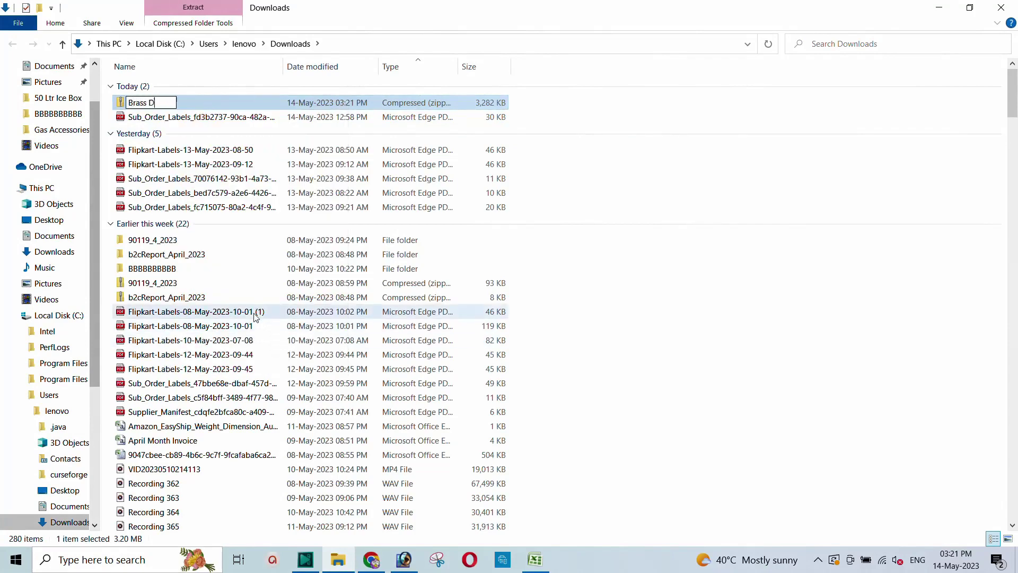
pyautogui.write('ia')
pyautogui.press('Return')
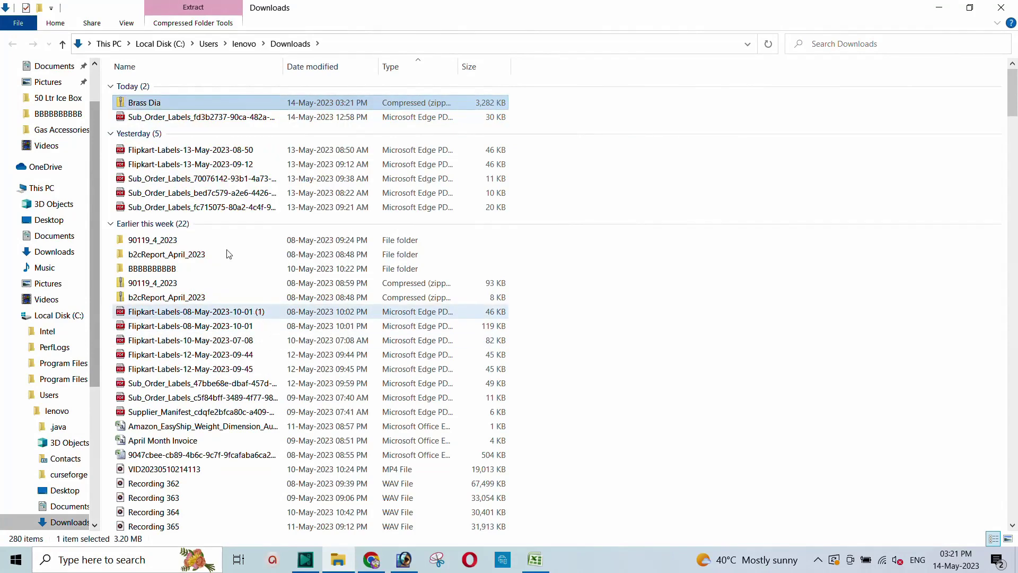
# Extract the Brass Dia archive to a Brass Dia folder in Downloads and open that folder
pyautogui.rightClick(143, 108)
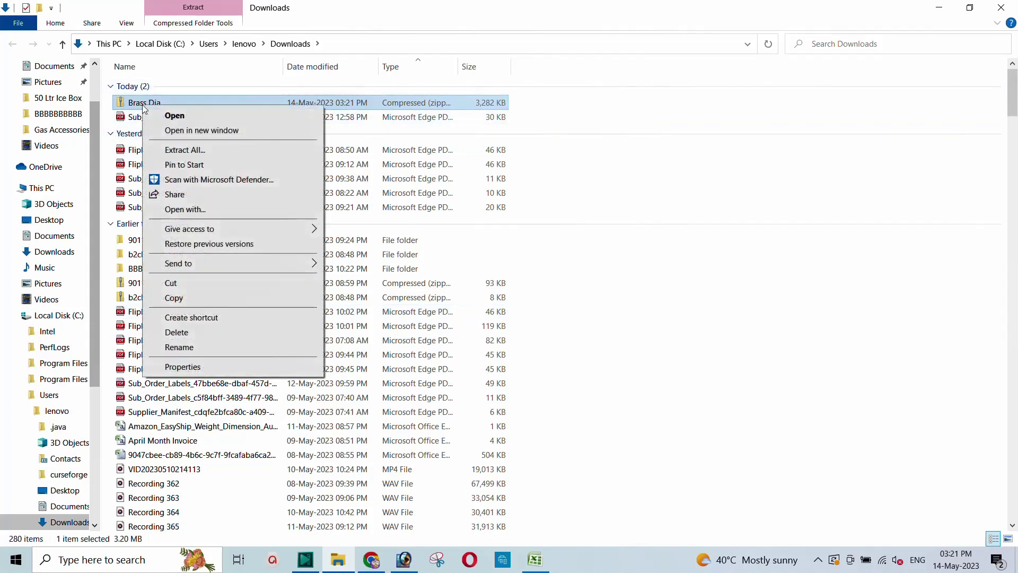
pyautogui.click(194, 150)
pyautogui.click(613, 414)
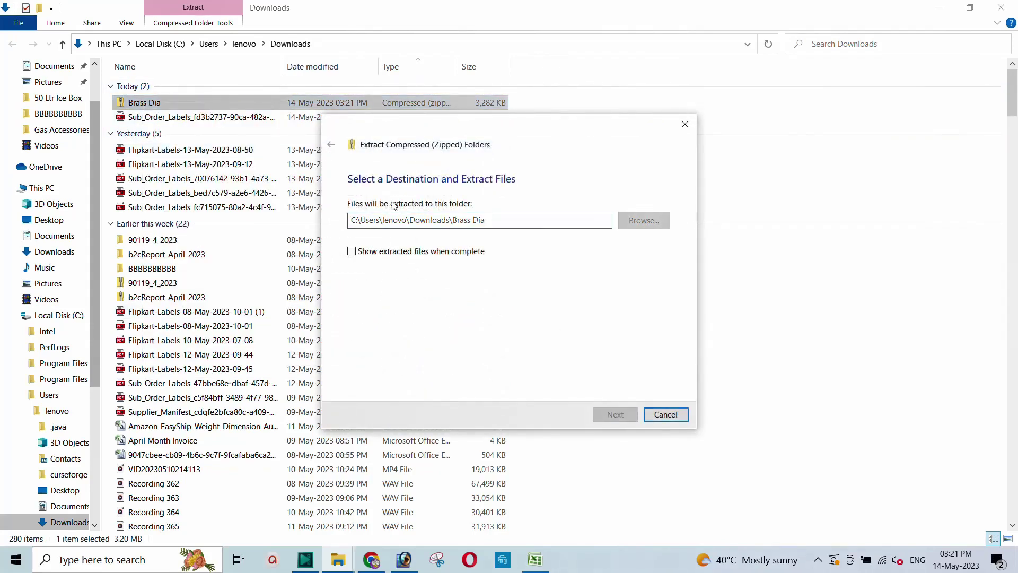
pyautogui.doubleClick(151, 105)
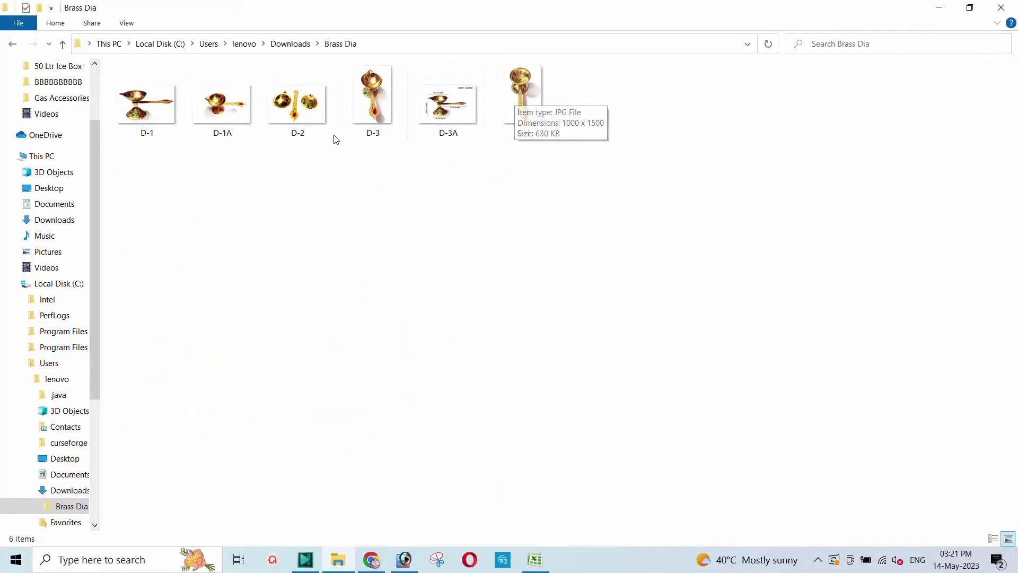
# Switch to the Etsy listing form and upload D-1 from the Brass Dia folder as its first photo
pyautogui.click(373, 561)
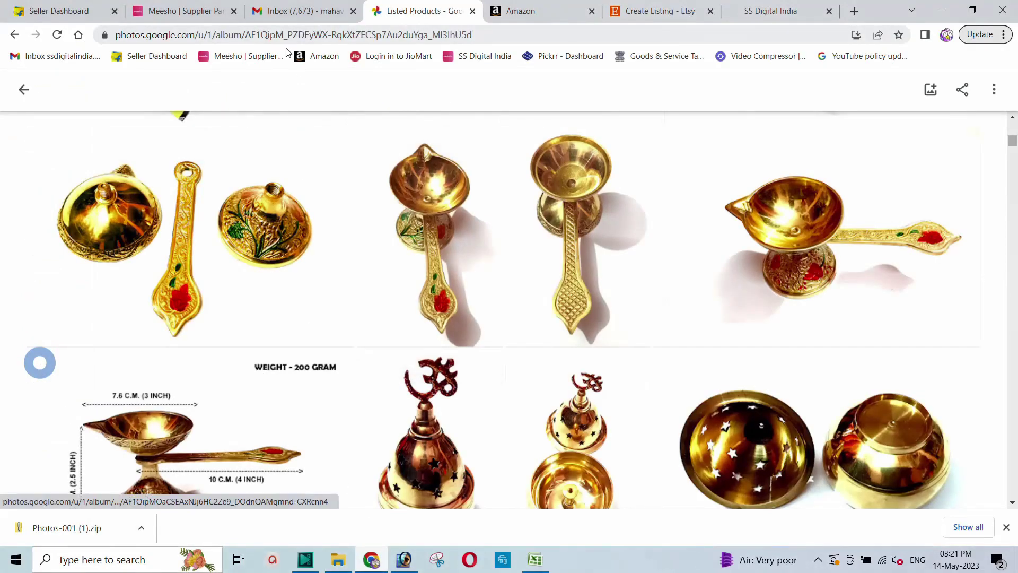
pyautogui.click(644, 11)
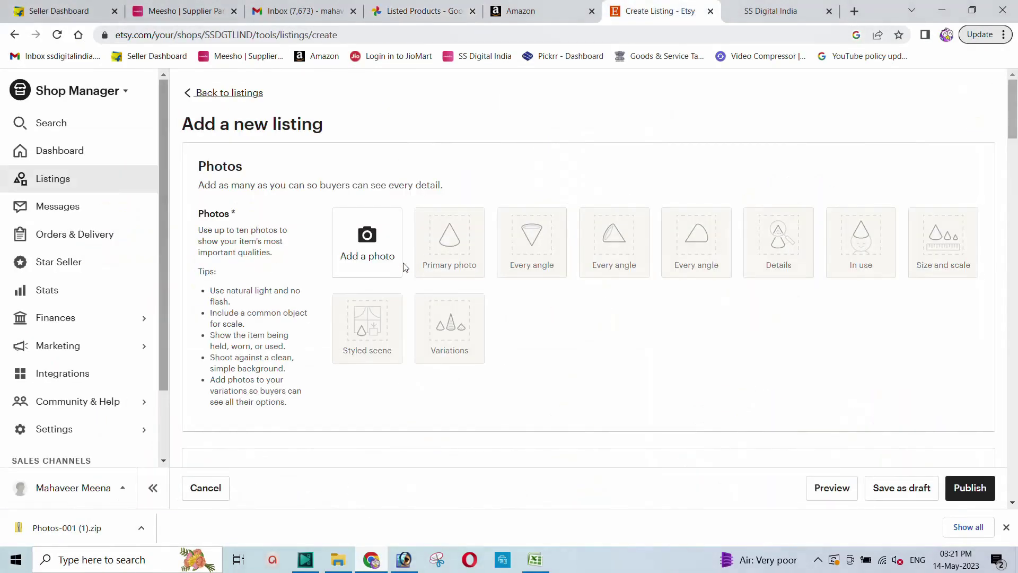
pyautogui.click(366, 260)
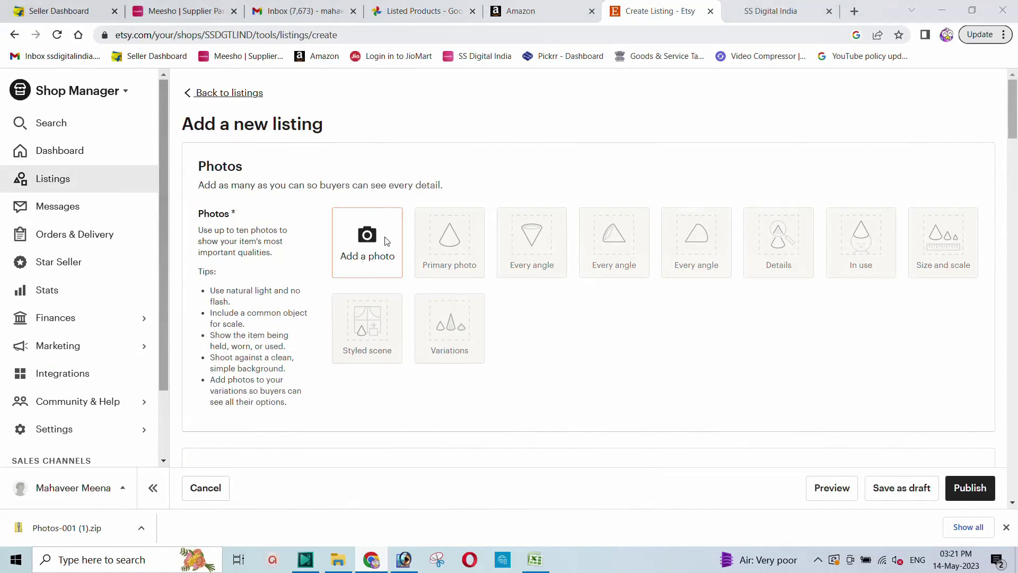
pyautogui.click(89, 150)
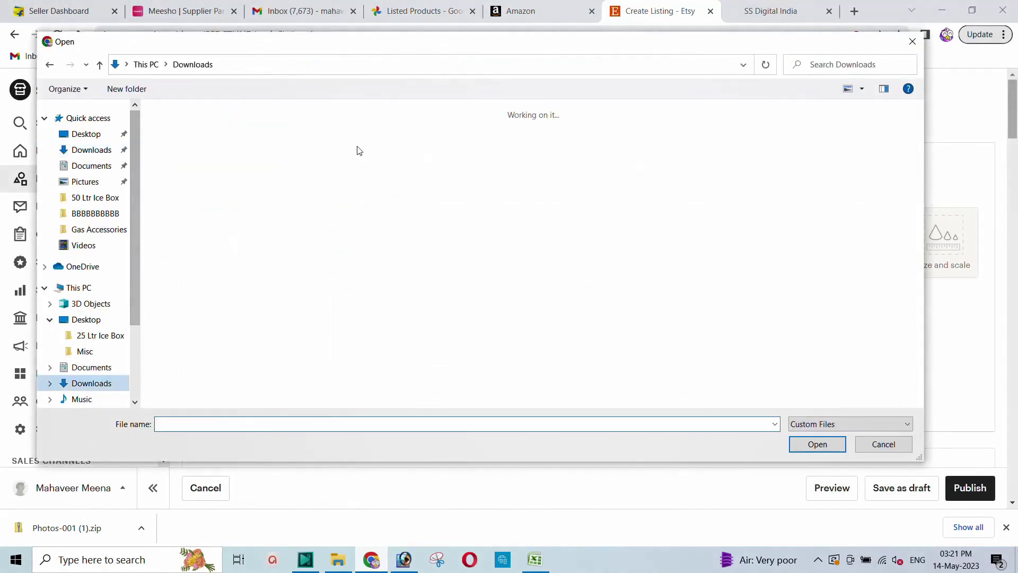
pyautogui.doubleClick(192, 157)
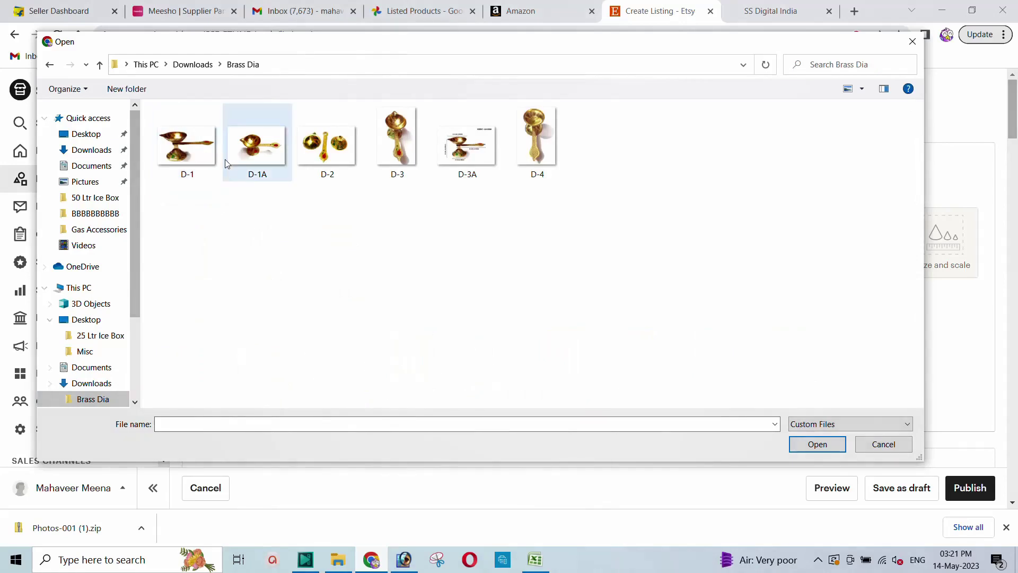
pyautogui.click(200, 148)
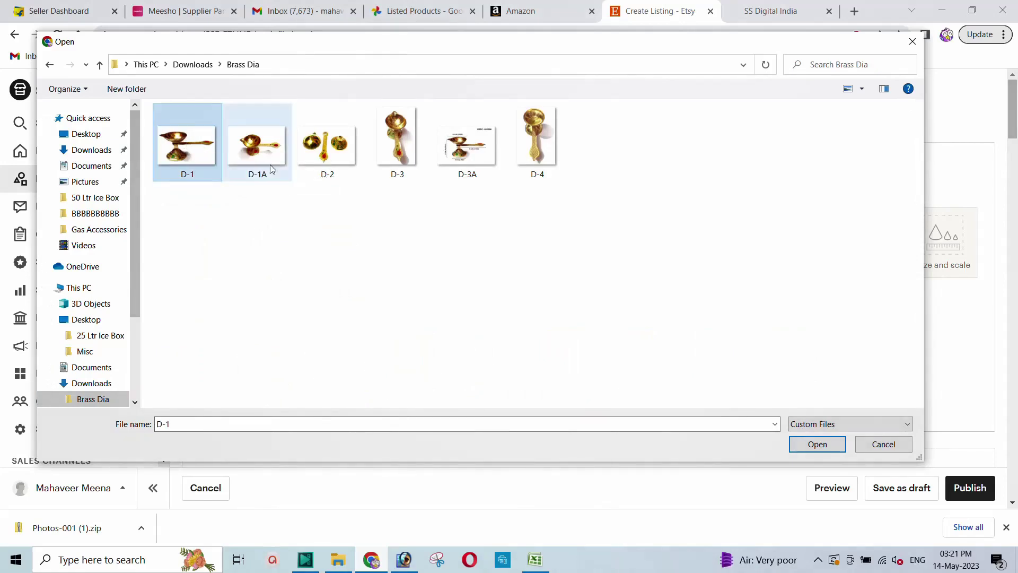
pyautogui.click(815, 446)
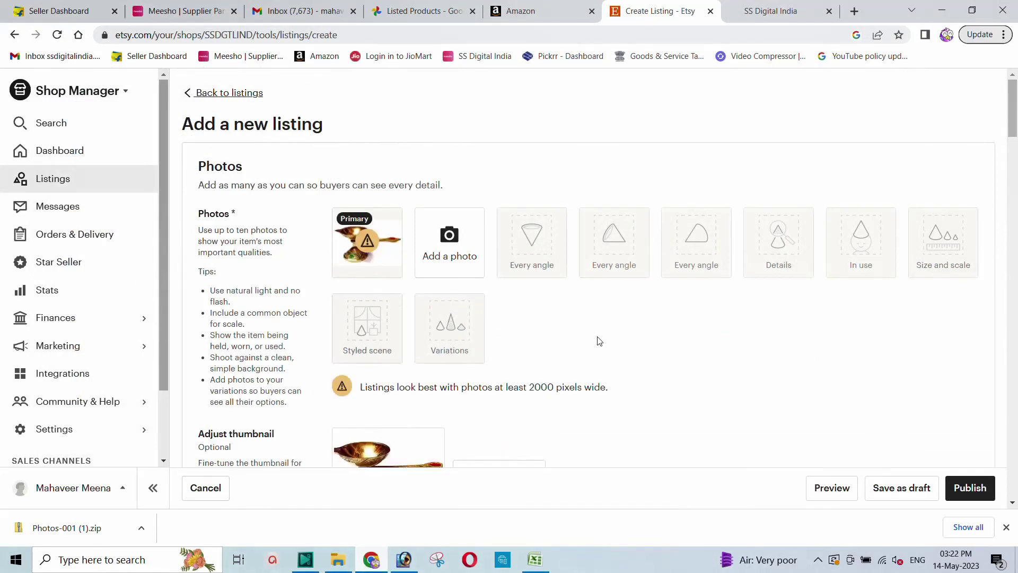
# Examine the uploaded photo's options and the recommended photo width in the Photos section
pyautogui.moveTo(371, 241)
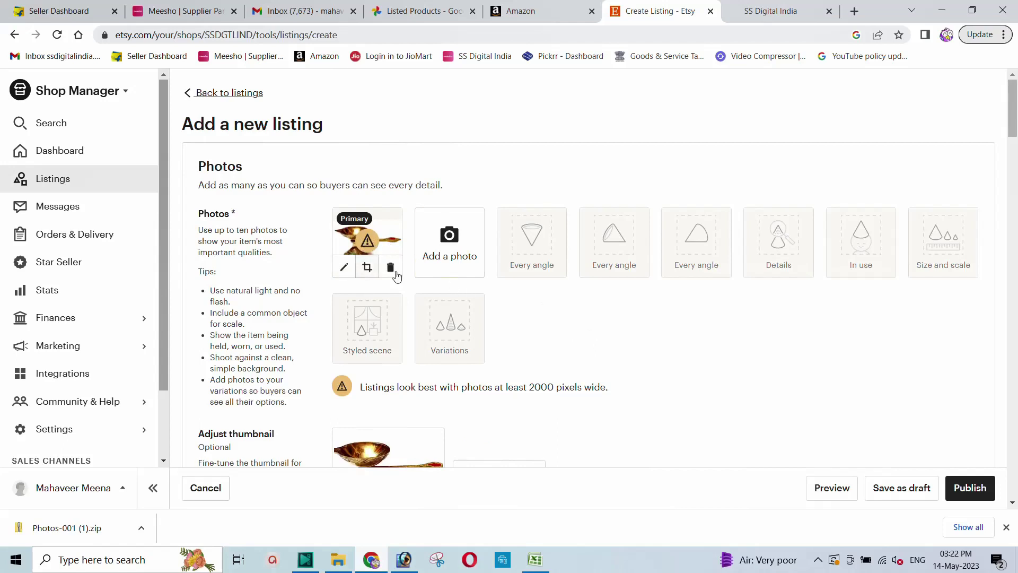
pyautogui.scroll(-1, 472, 302)
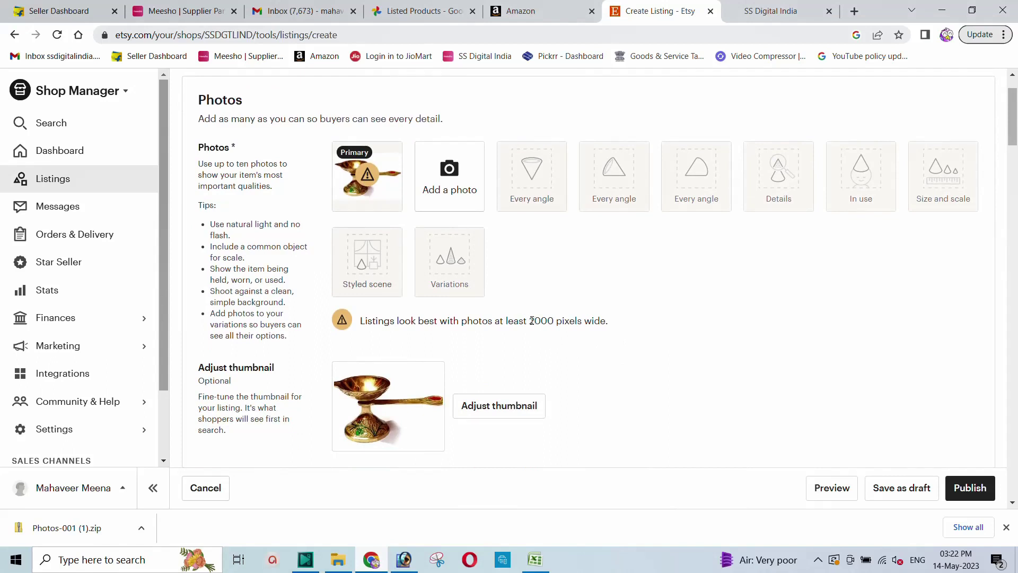
pyautogui.moveTo(532, 321); pyautogui.dragTo(583, 320)
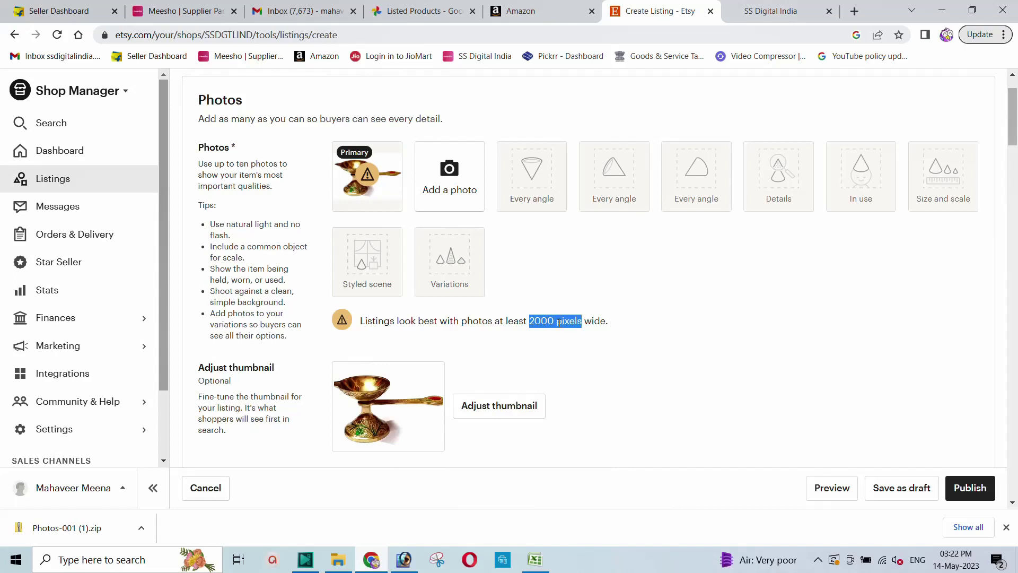
pyautogui.click(655, 337)
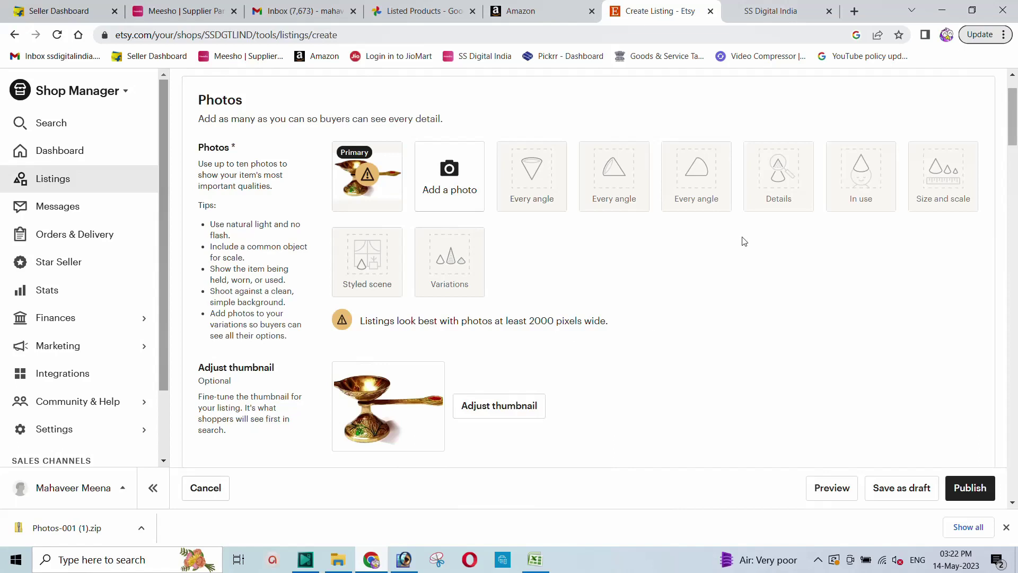
# Search for photopea in a new browser tab, open the Photopea online editor and dismiss its introduction banner
pyautogui.click(855, 12)
pyautogui.write('ph')
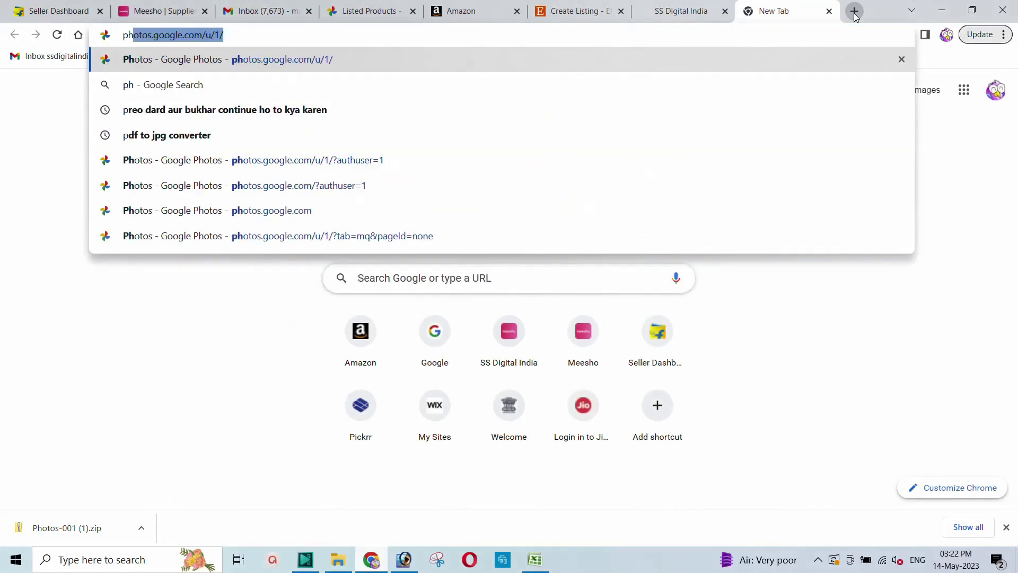
pyautogui.write('oto')
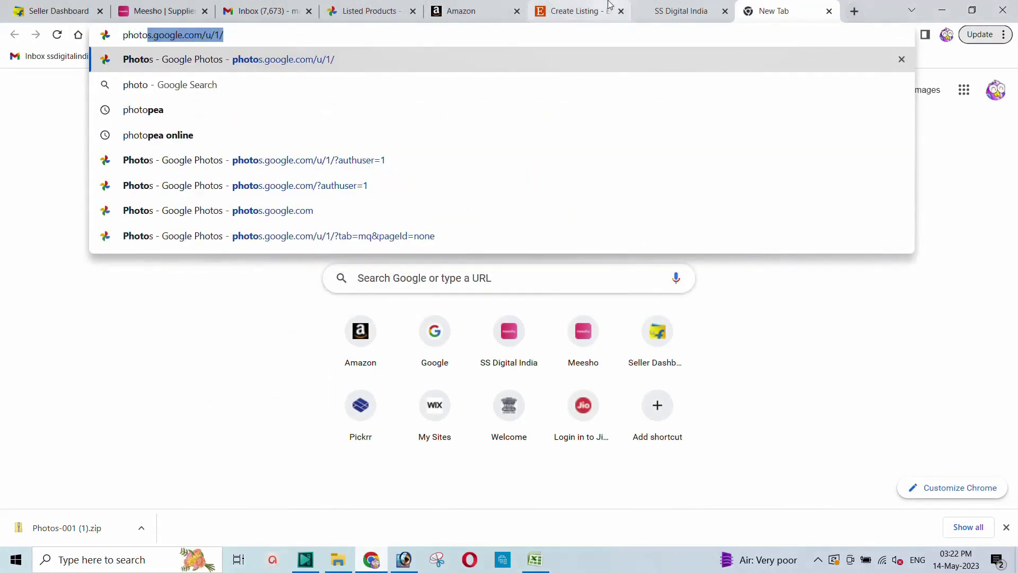
pyautogui.click(163, 112)
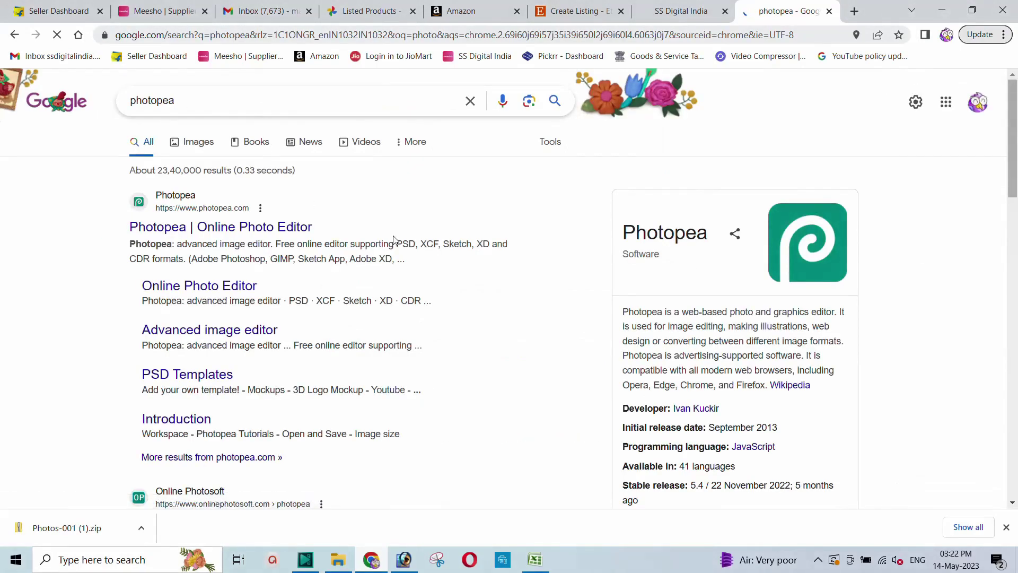
pyautogui.click(1006, 526)
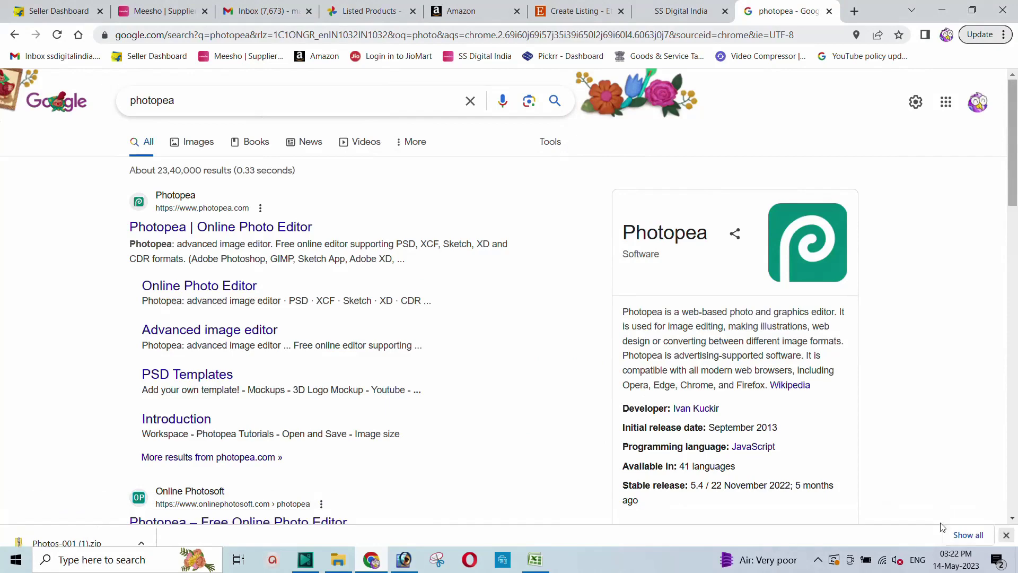
pyautogui.click(207, 229)
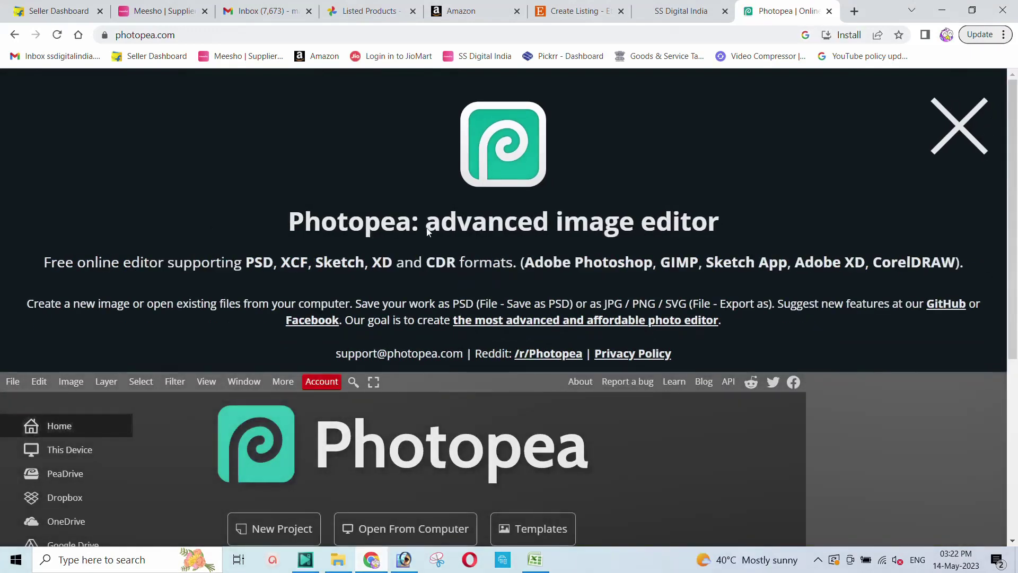
pyautogui.scroll(-3, 519, 237)
pyautogui.scroll(3, 454, 286)
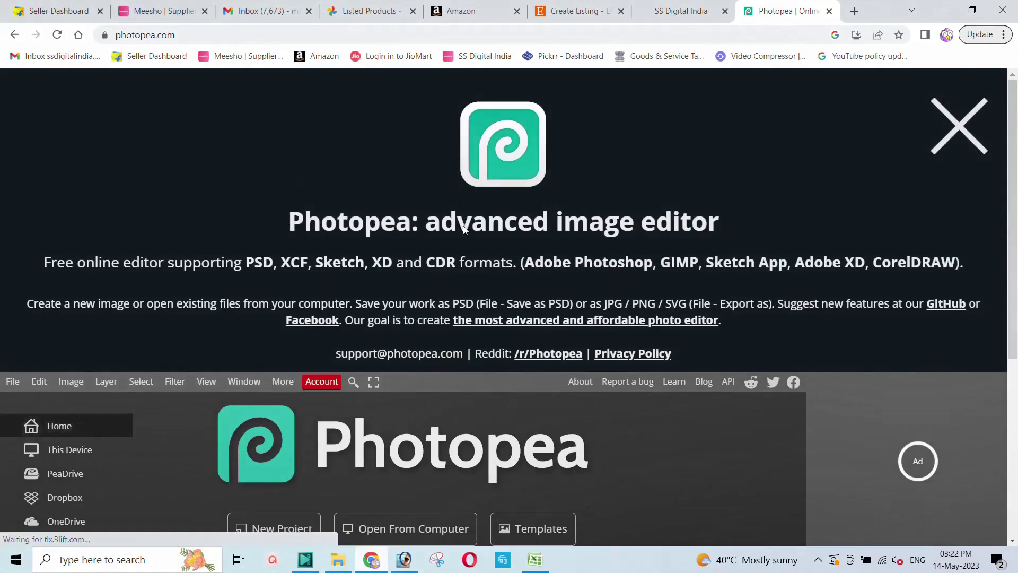
pyautogui.click(945, 135)
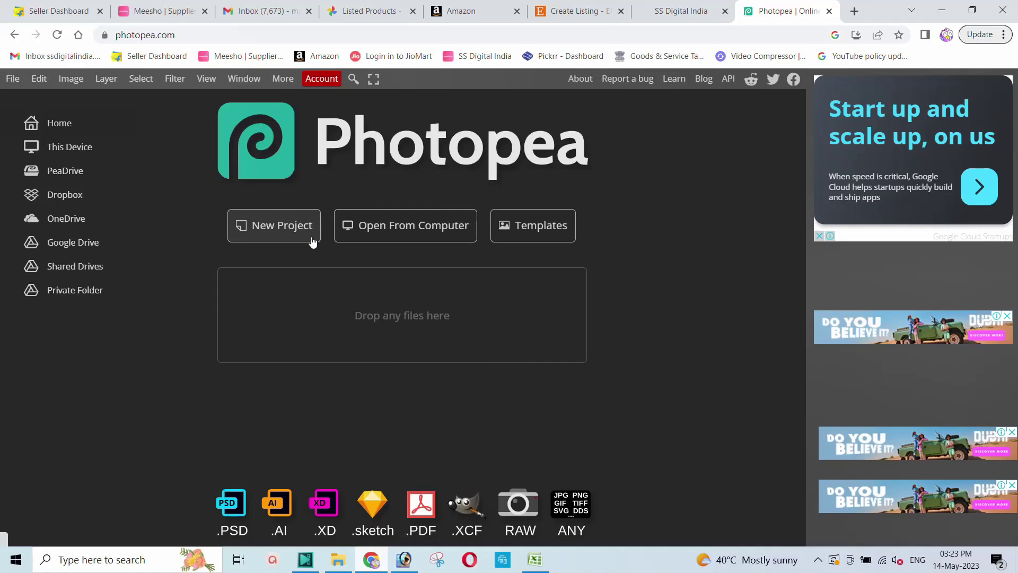
# Open the D-1 image from the Brass Dia folder in Downloads for editing
pyautogui.click(12, 80)
pyautogui.click(30, 116)
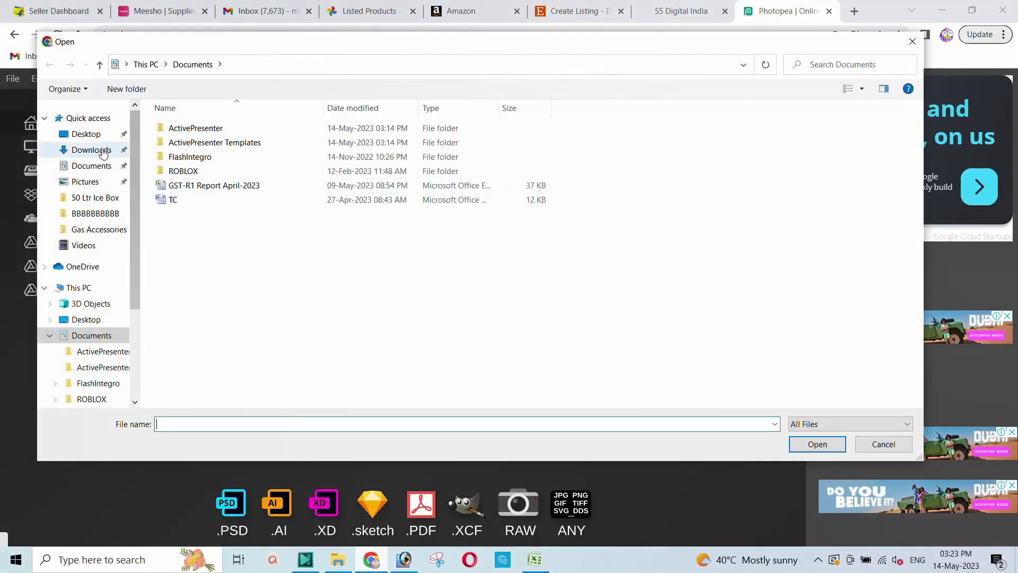
pyautogui.click(84, 153)
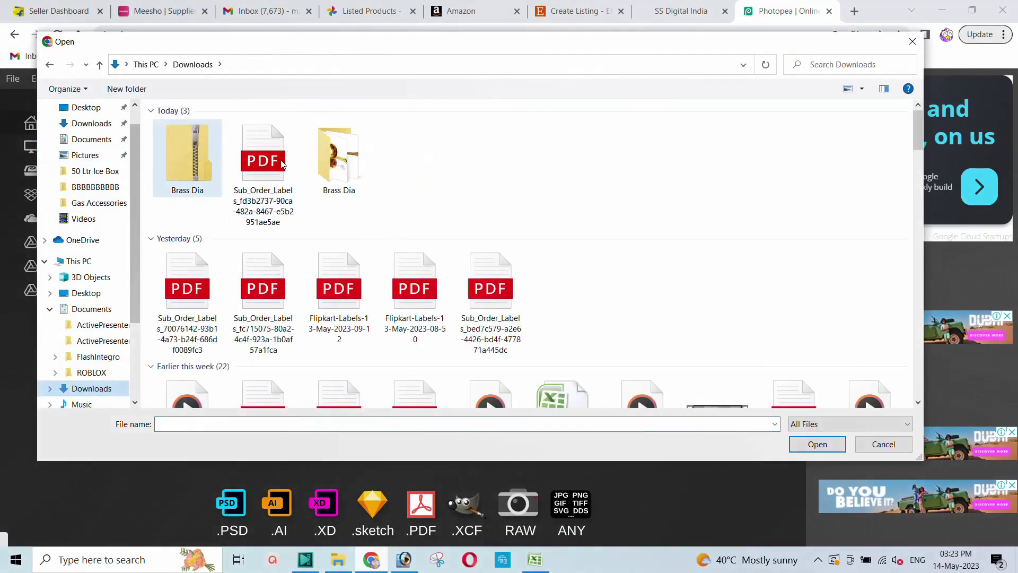
pyautogui.doubleClick(338, 156)
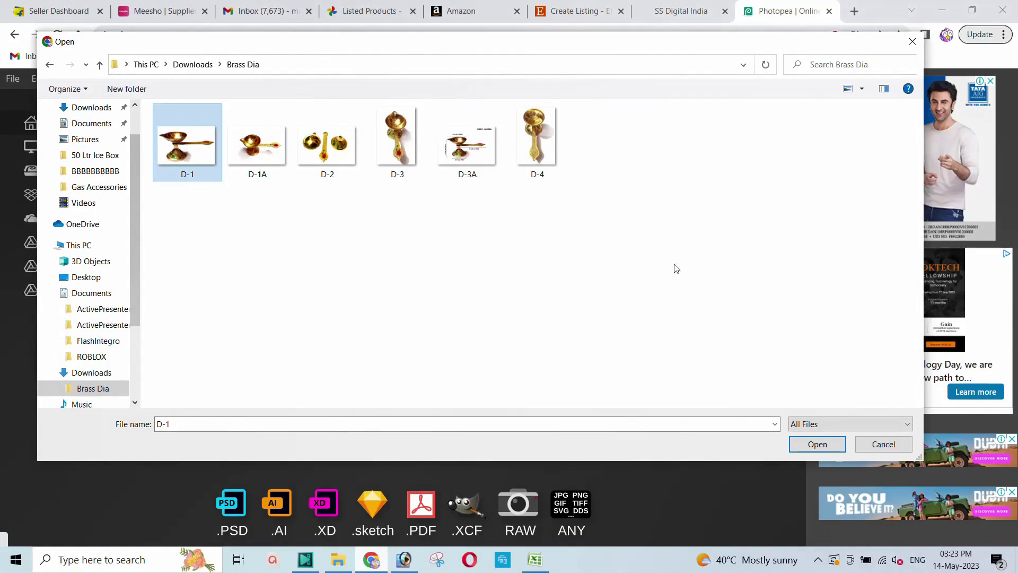
pyautogui.click(815, 445)
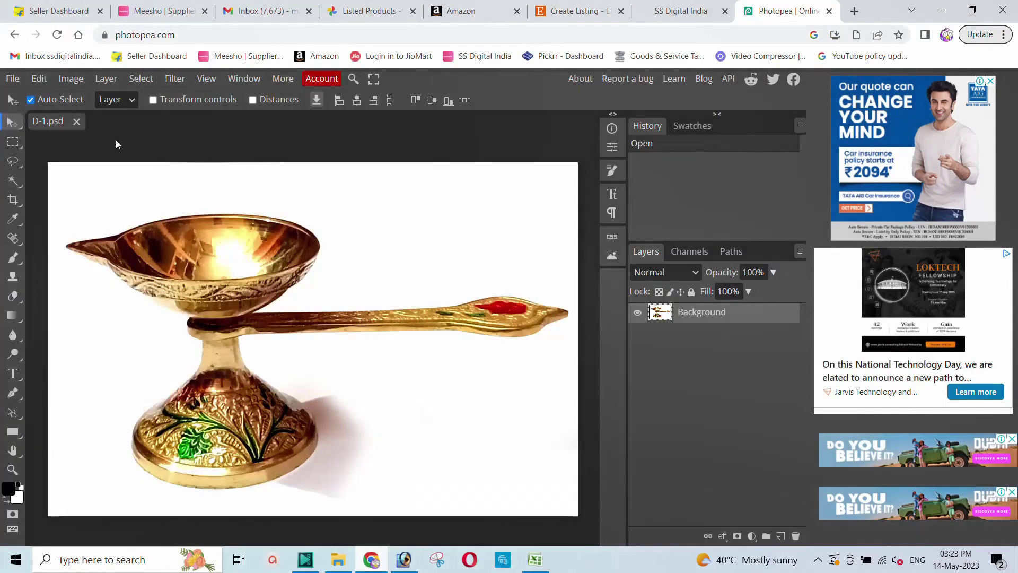
# Create a new project 2000 pixels wide and 2000 pixels high with a white background
pyautogui.click(13, 79)
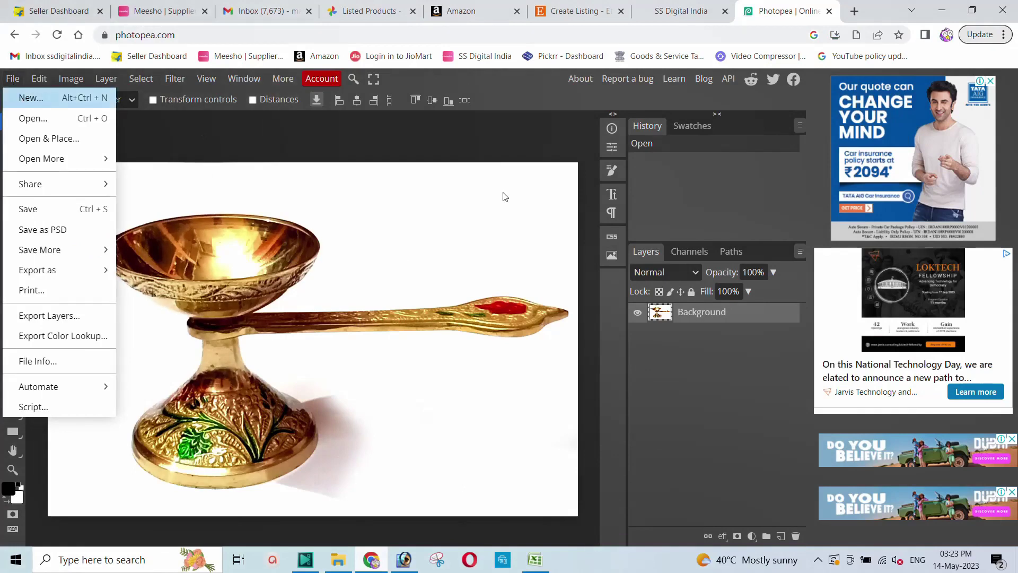
pyautogui.press('Return')
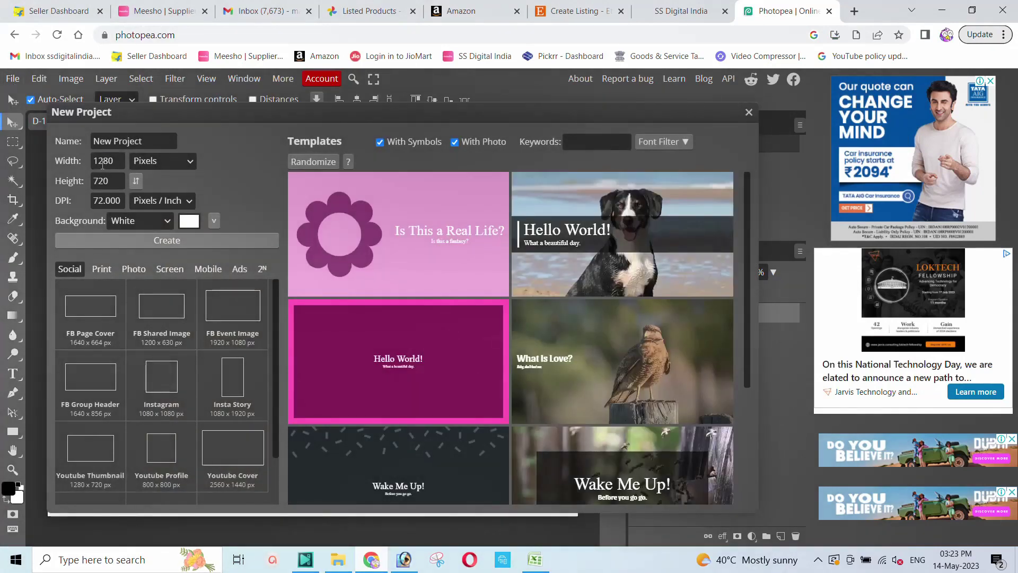
pyautogui.doubleClick(102, 166)
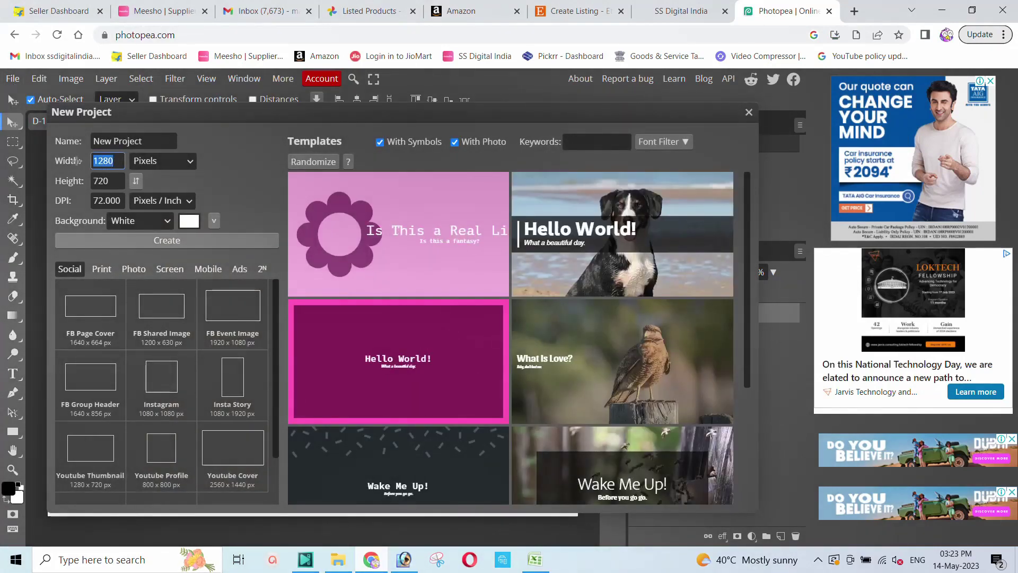
pyautogui.write('200')
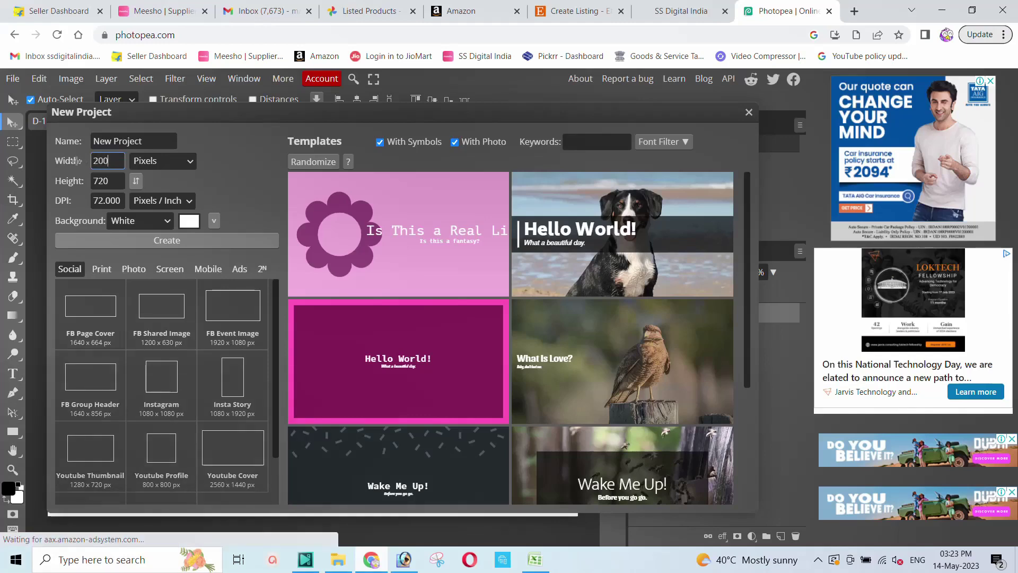
pyautogui.write('0')
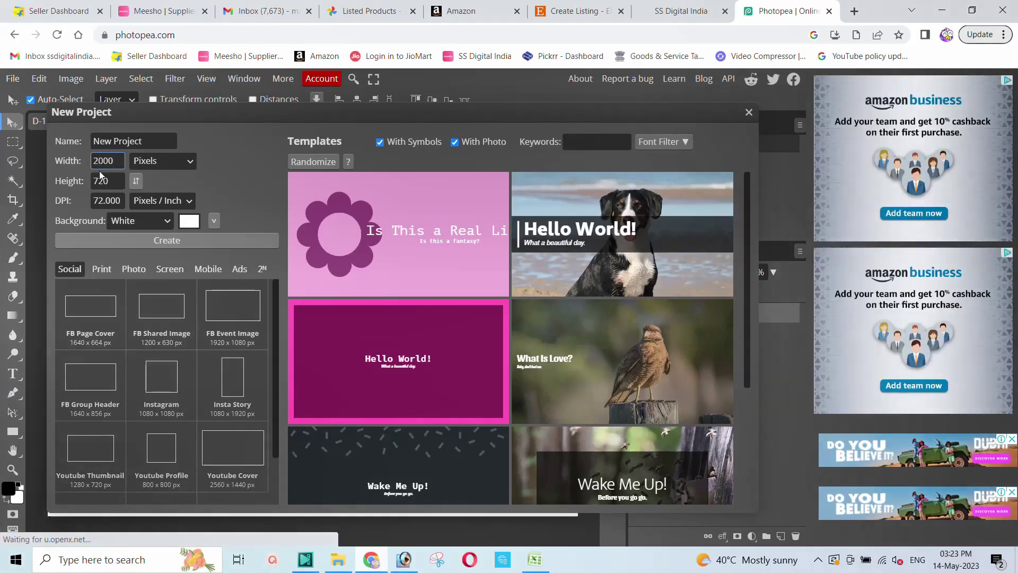
pyautogui.doubleClick(101, 181)
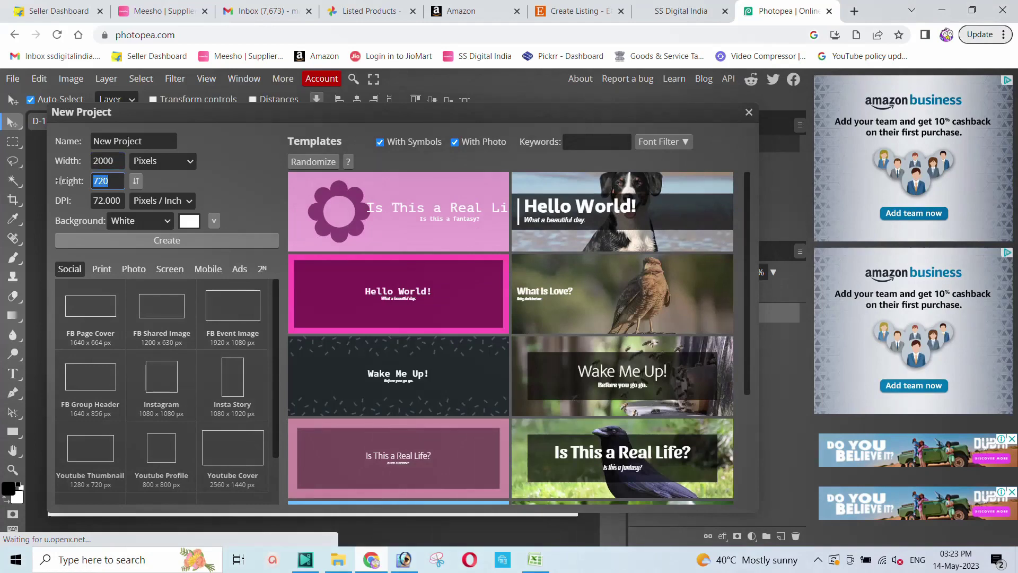
pyautogui.write('2000')
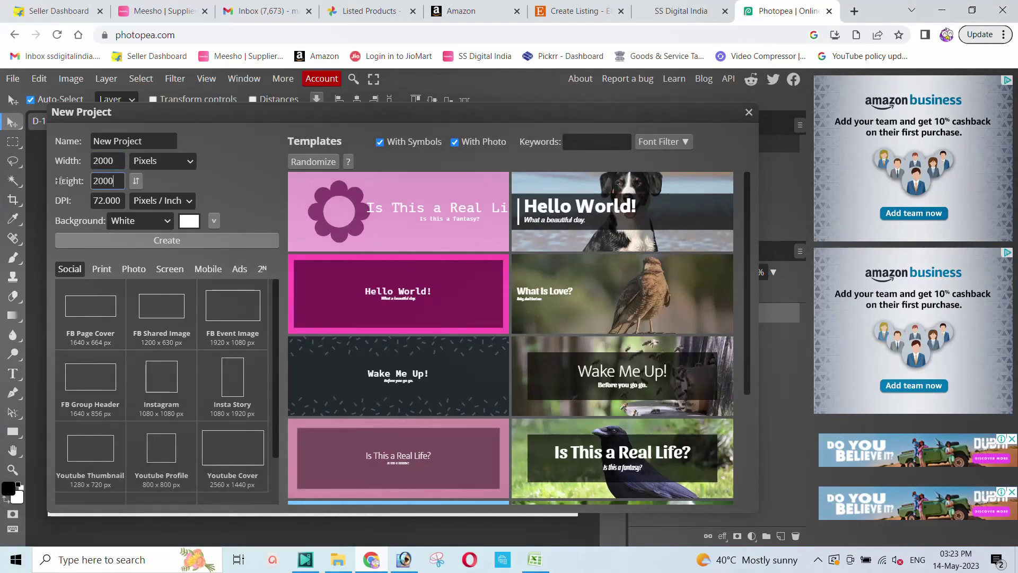
pyautogui.press('Tab')
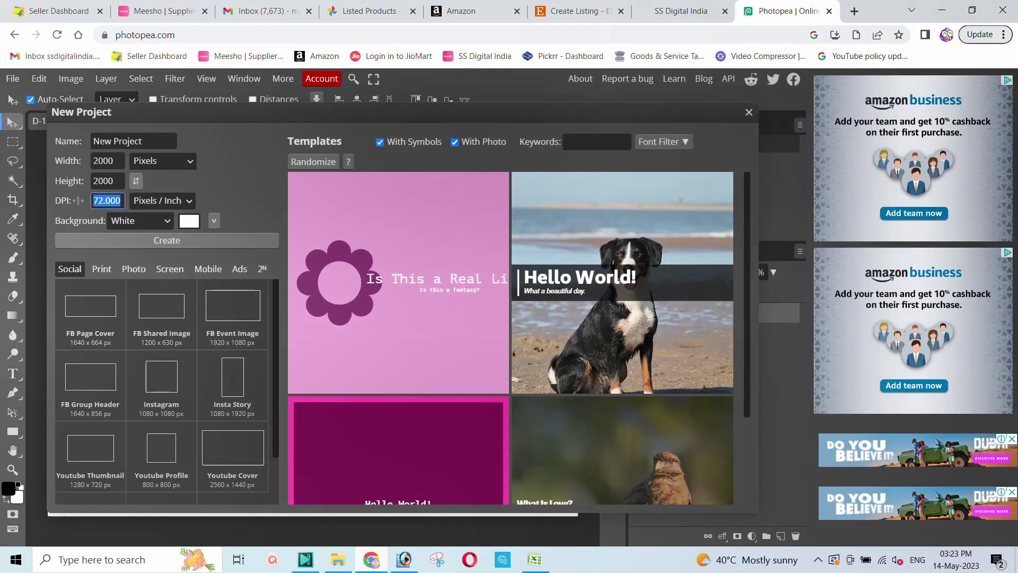
pyautogui.write('2')
pyautogui.click(148, 240)
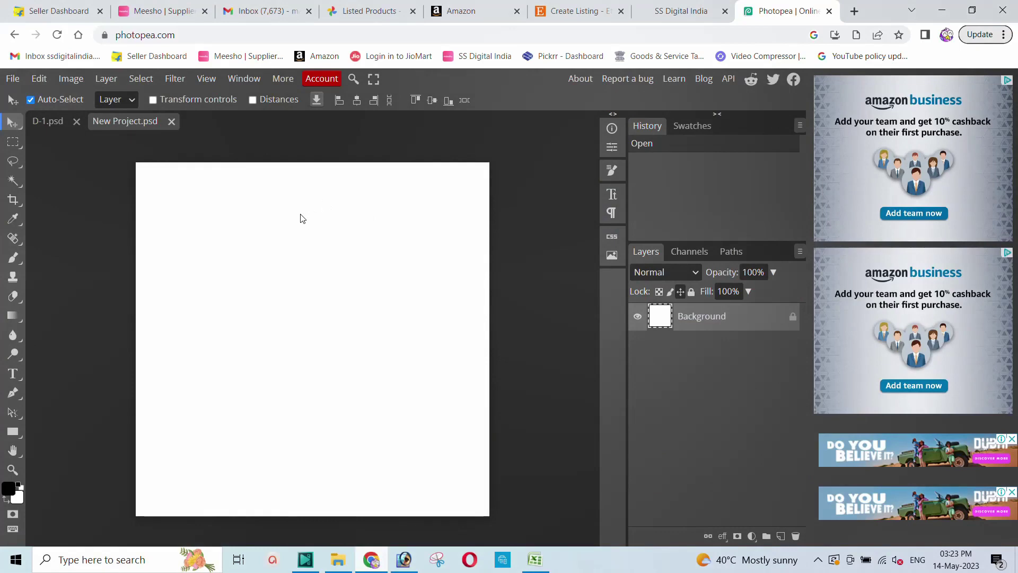
# Copy the lamp image from the D-1 document into New Project and position it near the canvas centre
pyautogui.click(48, 123)
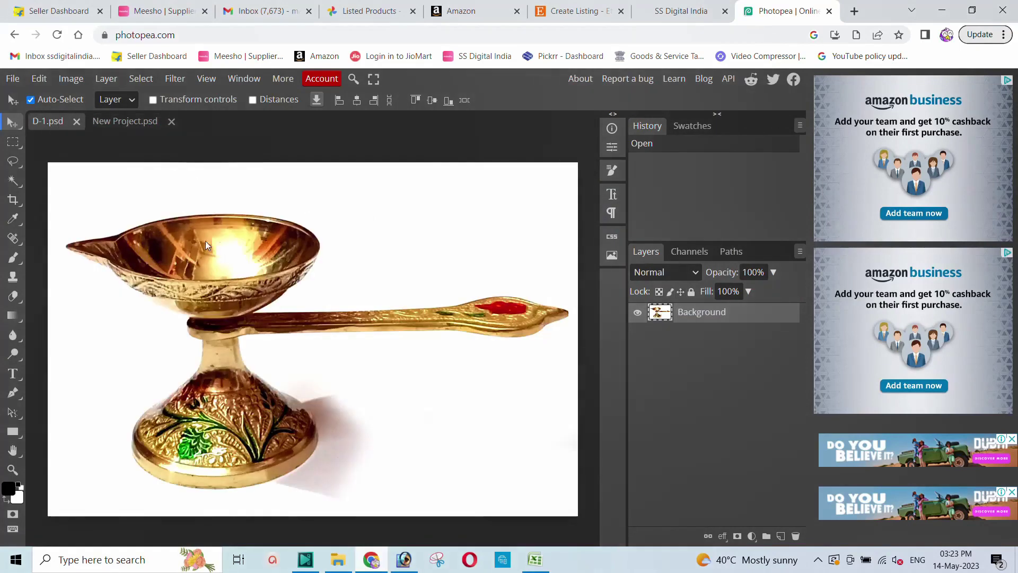
pyautogui.moveTo(177, 285); pyautogui.dragTo(222, 233)
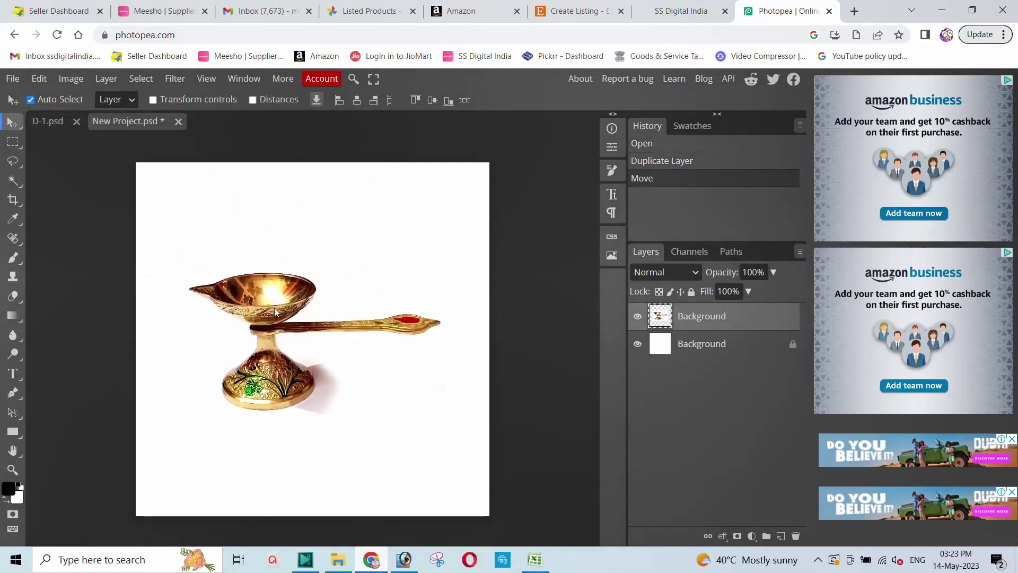
pyautogui.moveTo(278, 302); pyautogui.dragTo(281, 298)
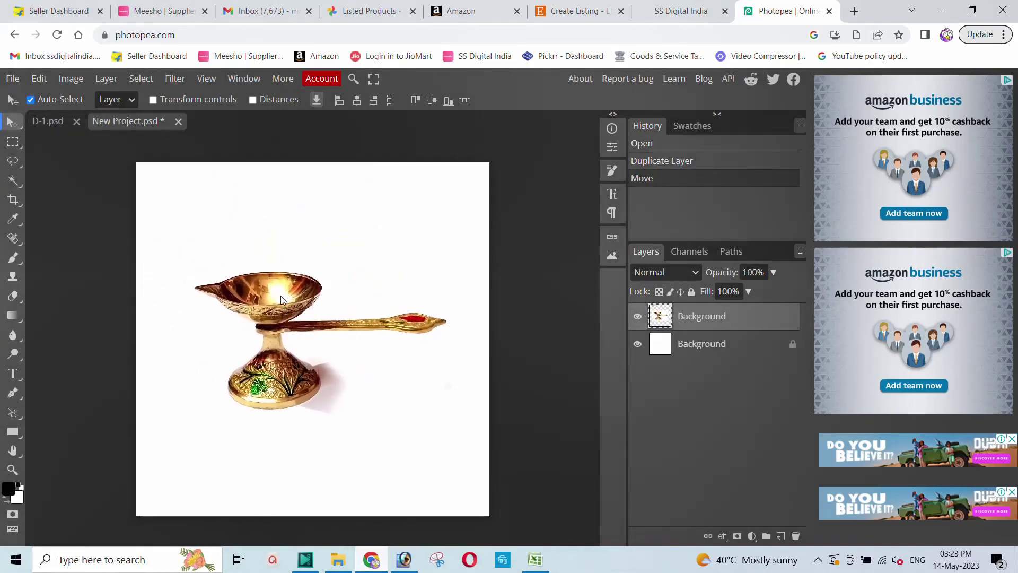
# Show the transform controls, enlarge the lamp layer proportionally to about 117% and centre it on the canvas
pyautogui.click(153, 101)
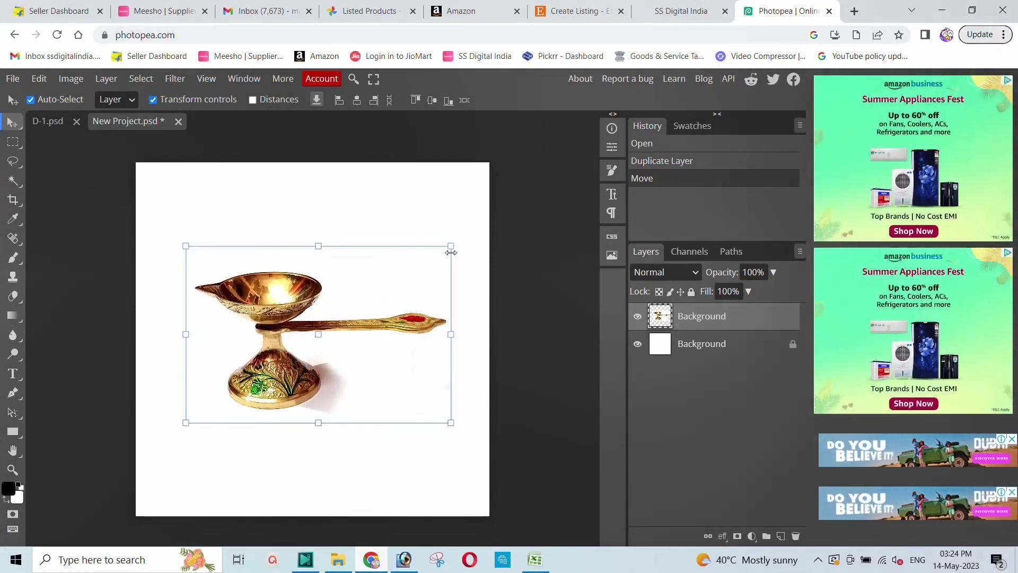
pyautogui.moveTo(451, 246); pyautogui.dragTo(481, 226)
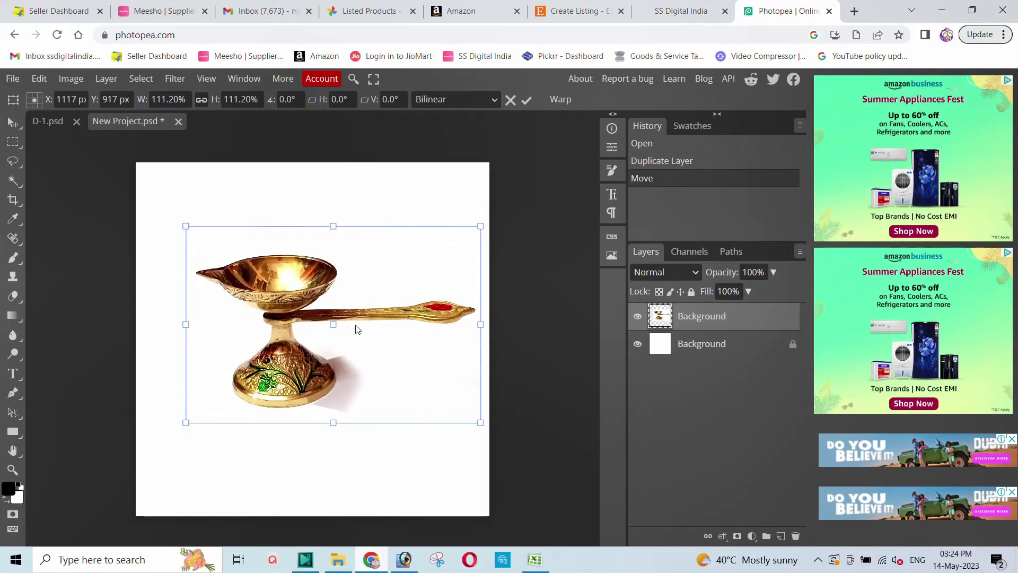
pyautogui.moveTo(356, 328); pyautogui.dragTo(342, 342)
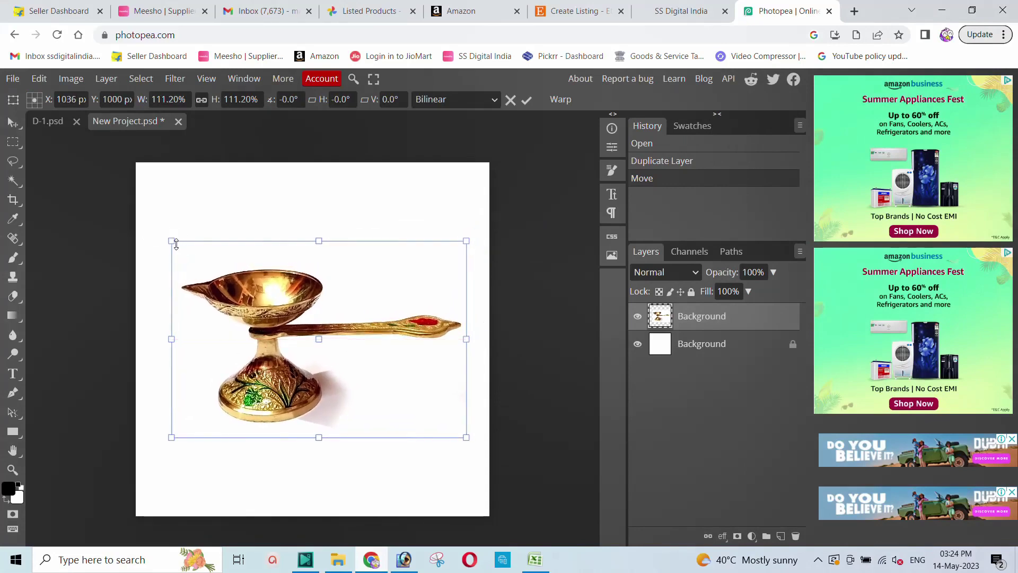
pyautogui.moveTo(173, 238); pyautogui.dragTo(155, 231)
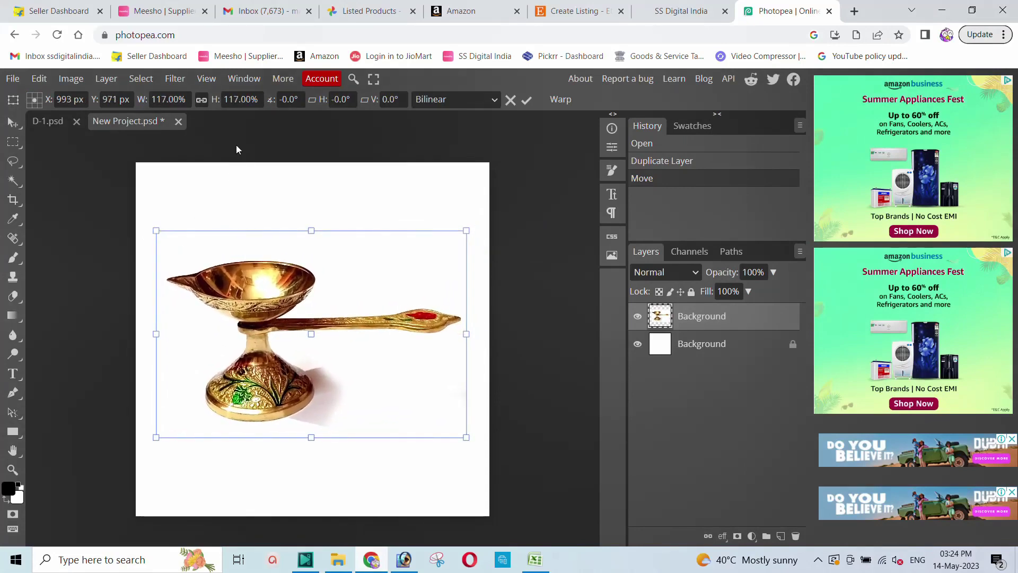
# Export the New Project image as a 2000 × 2000 px JPG at 70% quality
pyautogui.click(13, 78)
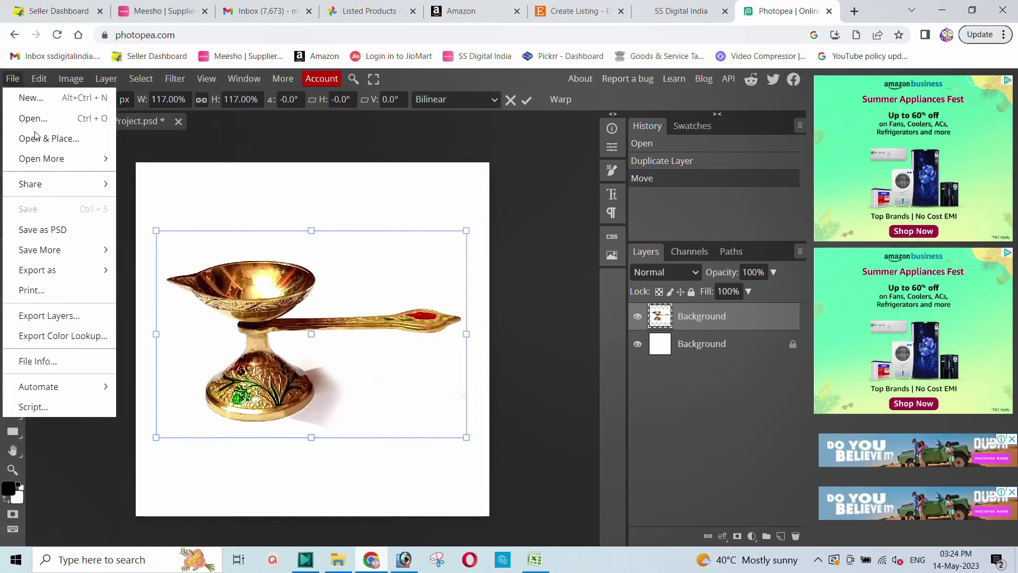
pyautogui.moveTo(50, 253)
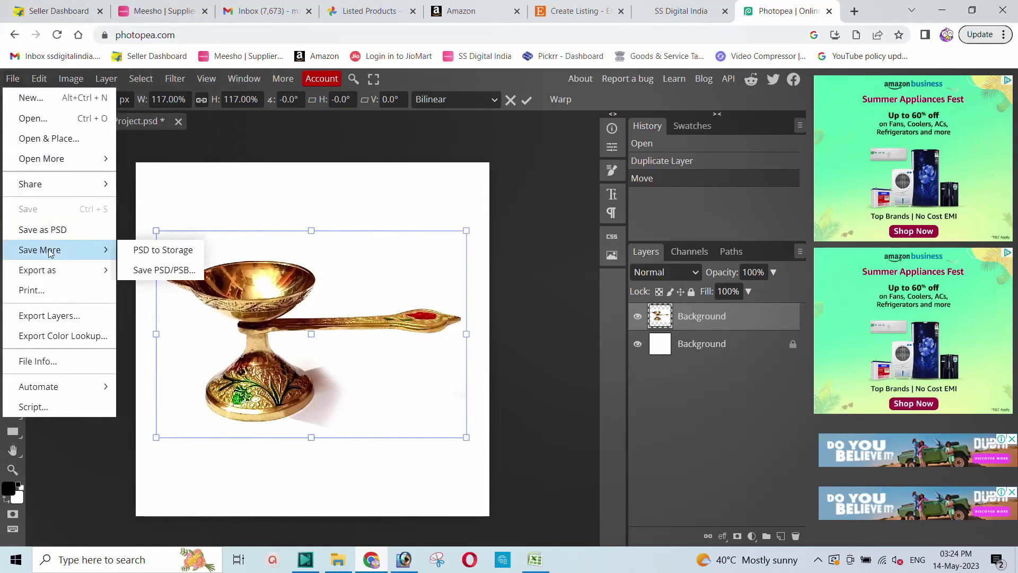
pyautogui.moveTo(79, 271)
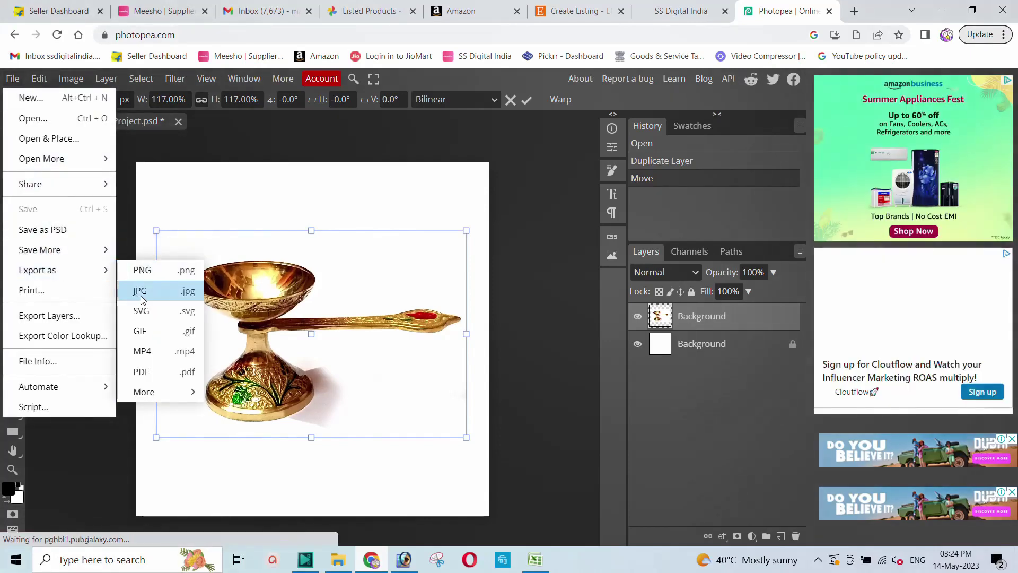
pyautogui.click(141, 292)
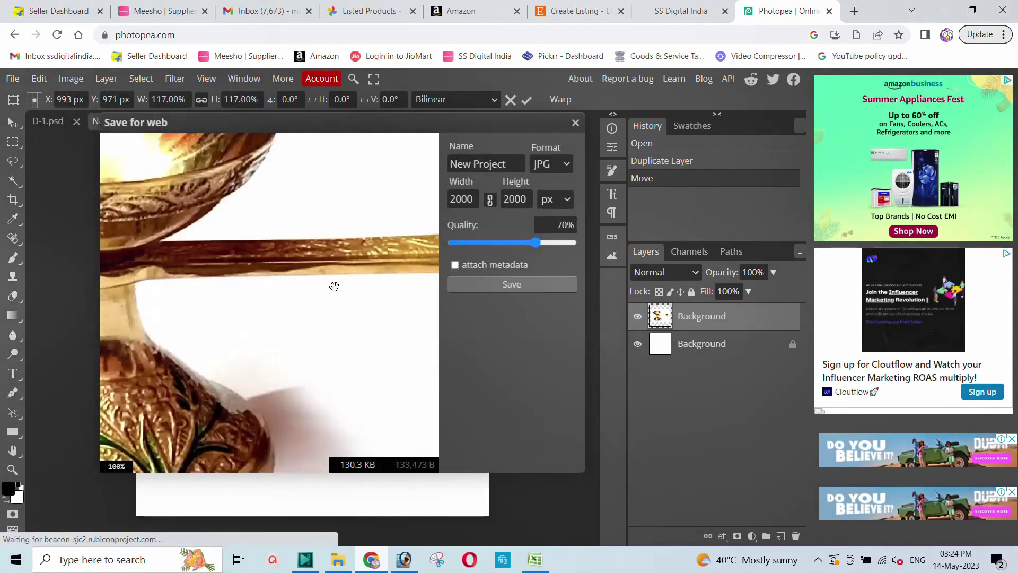
pyautogui.click(491, 284)
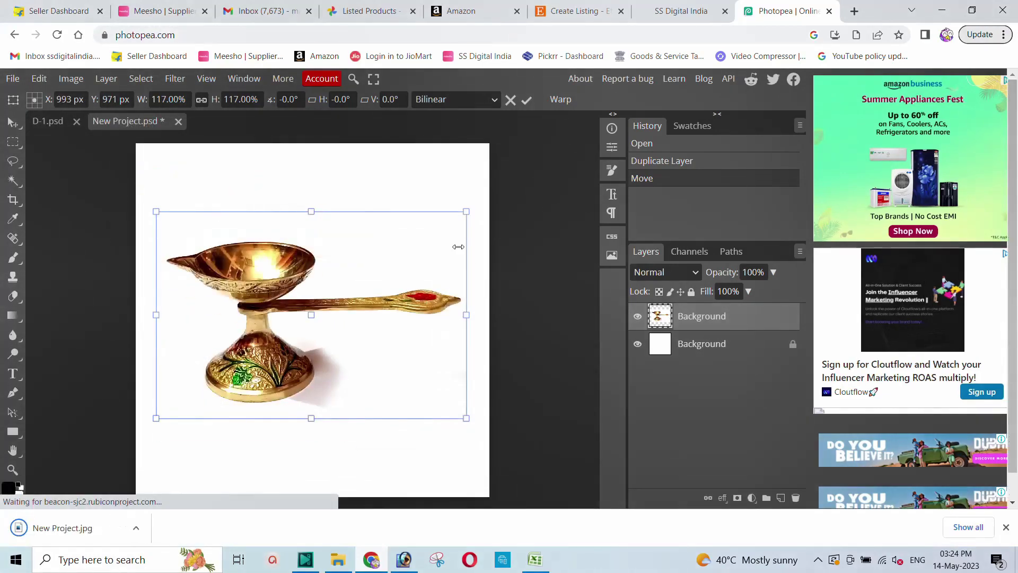
# Locate the exported New Project file in the Downloads folder, check its dimensions and return to the browser
pyautogui.click(141, 527)
pyautogui.click(174, 482)
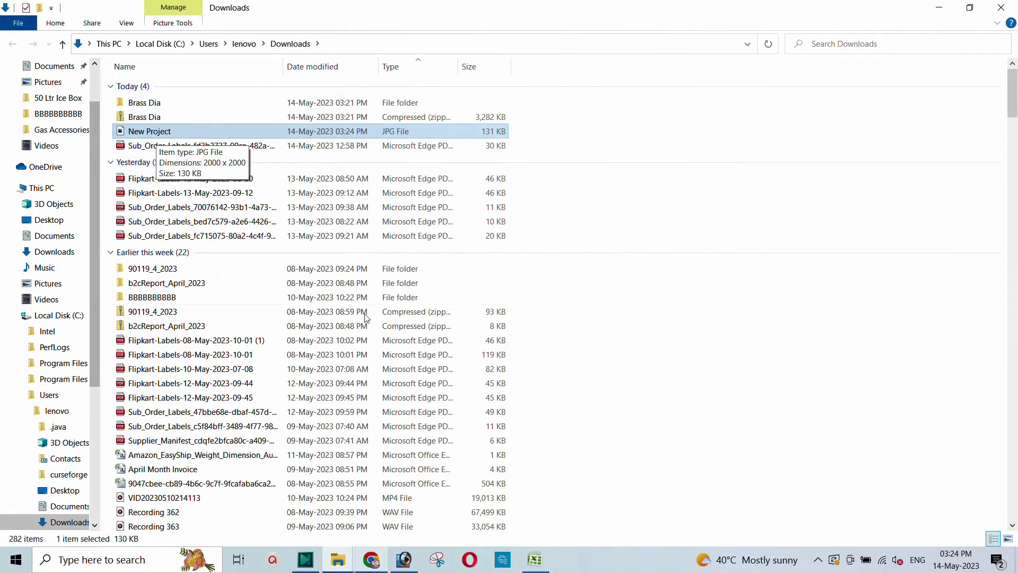
pyautogui.click(371, 559)
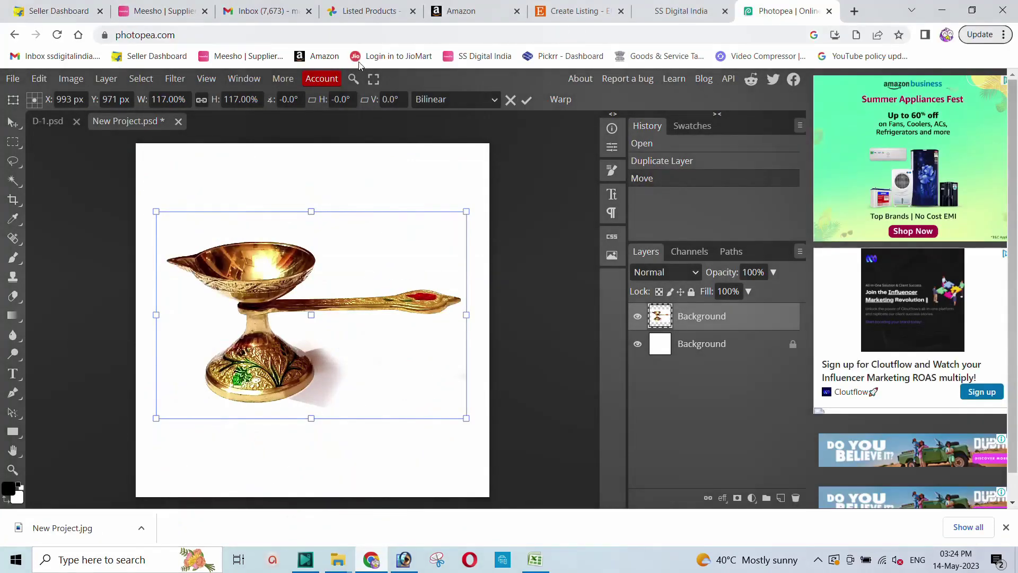
# Replace the primary photo in the Etsy listing form with the New Project image from Downloads
pyautogui.click(578, 11)
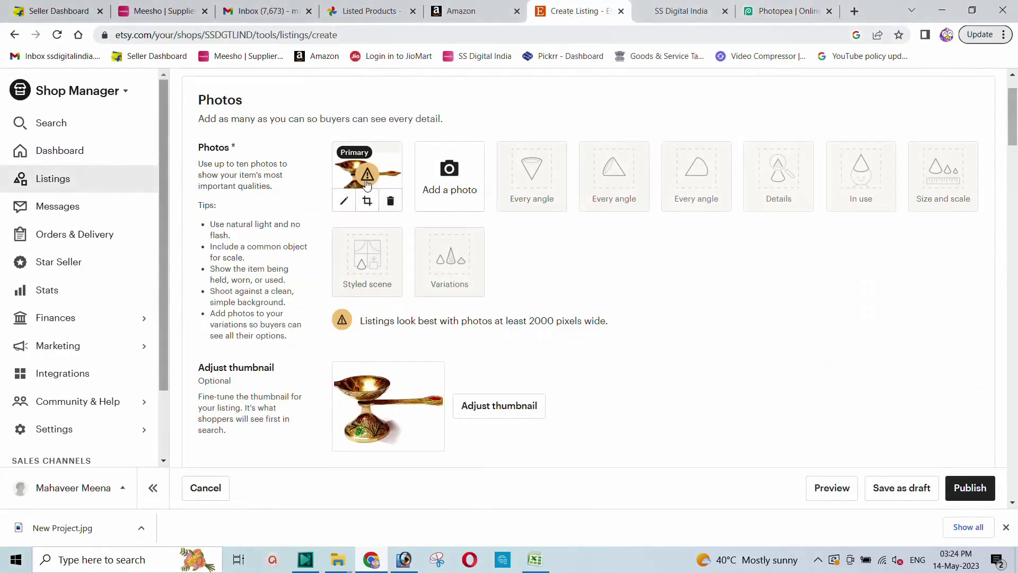
pyautogui.click(390, 201)
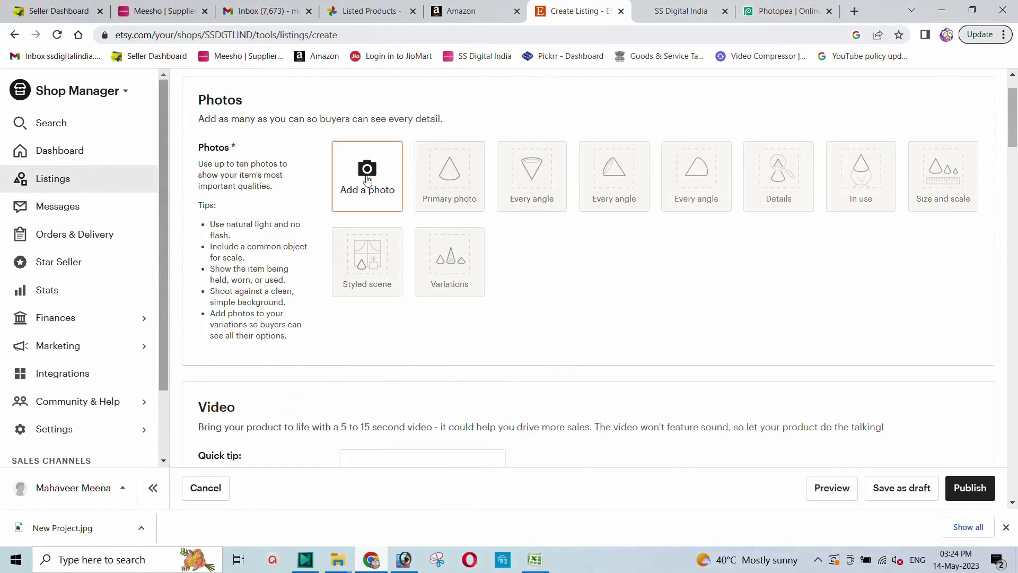
pyautogui.click(367, 180)
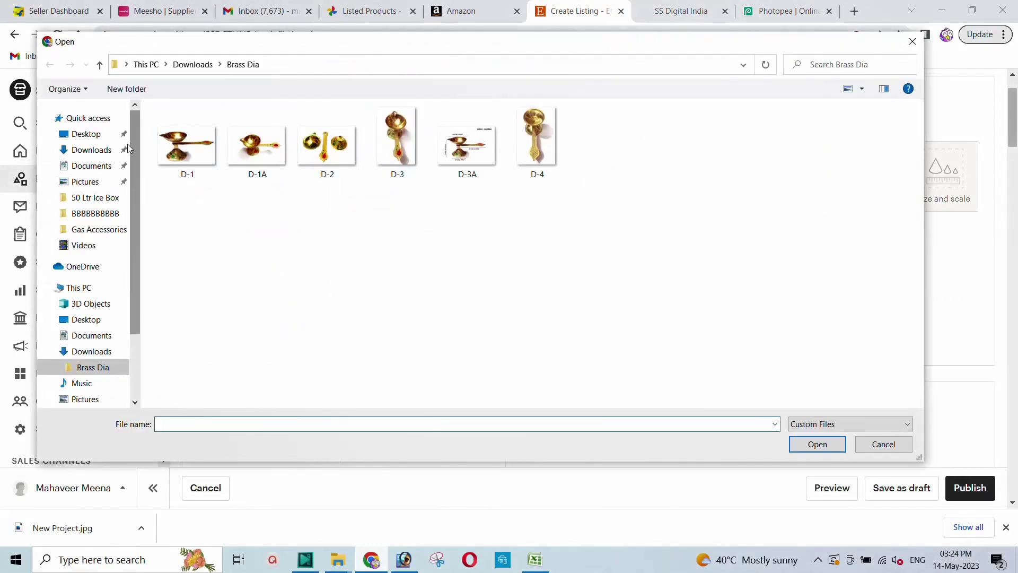
pyautogui.click(125, 150)
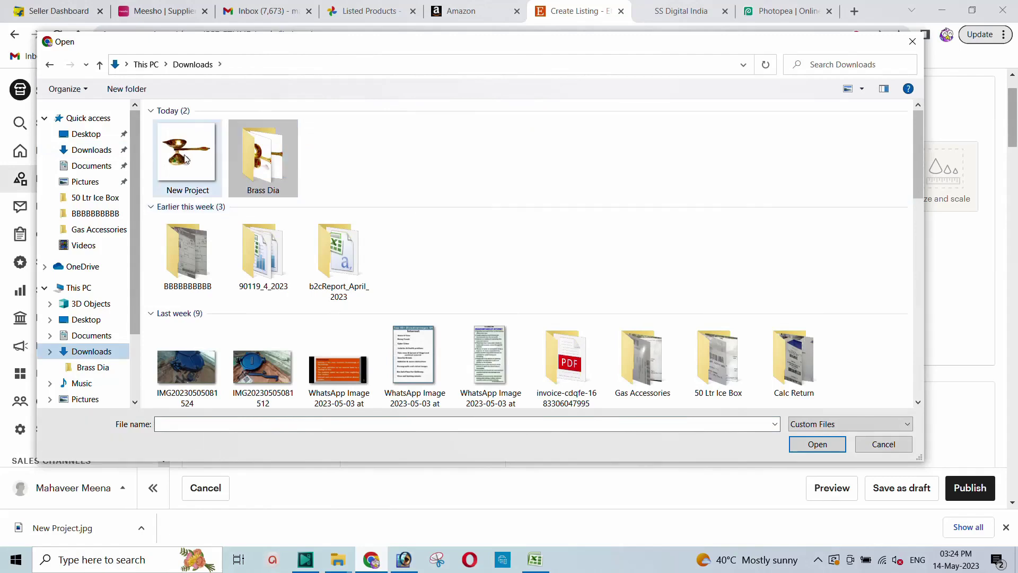
pyautogui.click(184, 158)
pyautogui.click(814, 444)
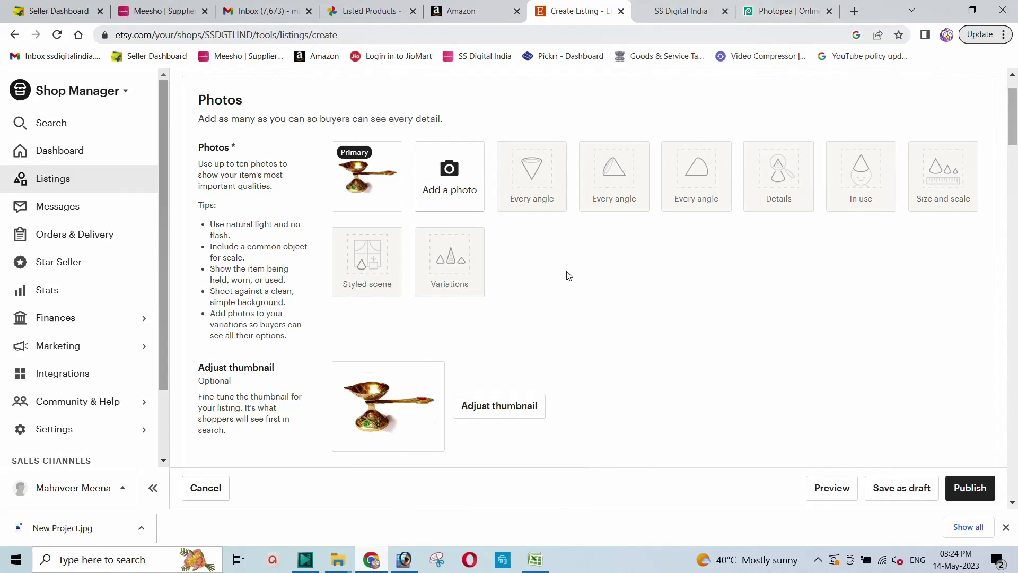
# Copy the lamp's product title from the SS Digital India page into the Etsy listing's Title field
pyautogui.scroll(1, 541, 282)
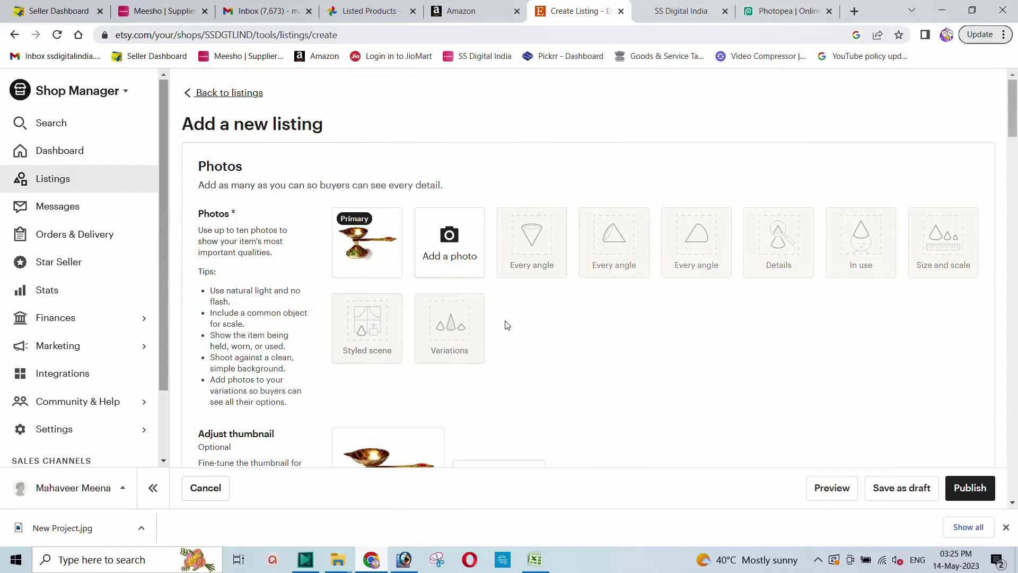
pyautogui.scroll(-5, 507, 325)
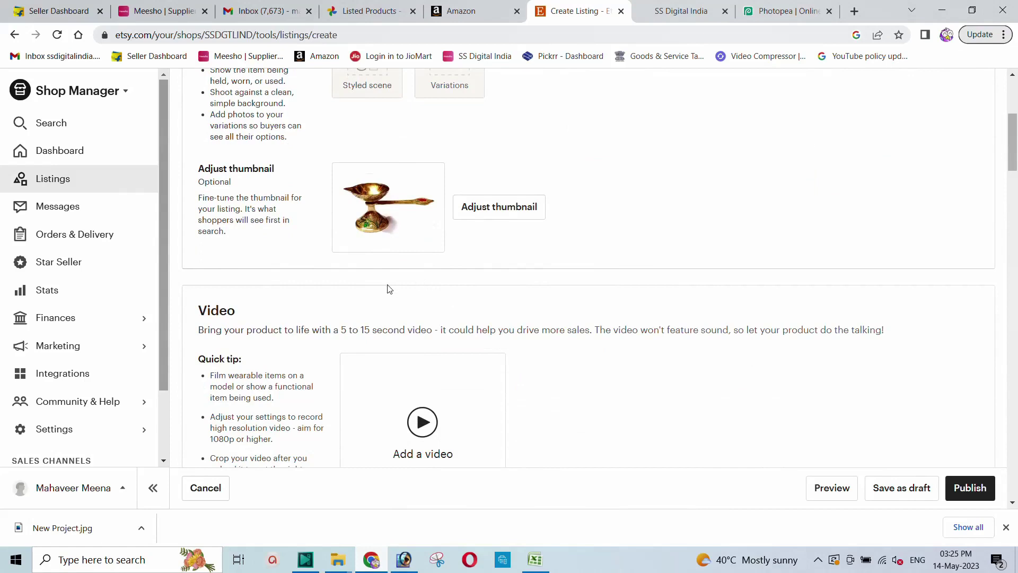
pyautogui.scroll(-1, 377, 291)
pyautogui.scroll(-1, 372, 293)
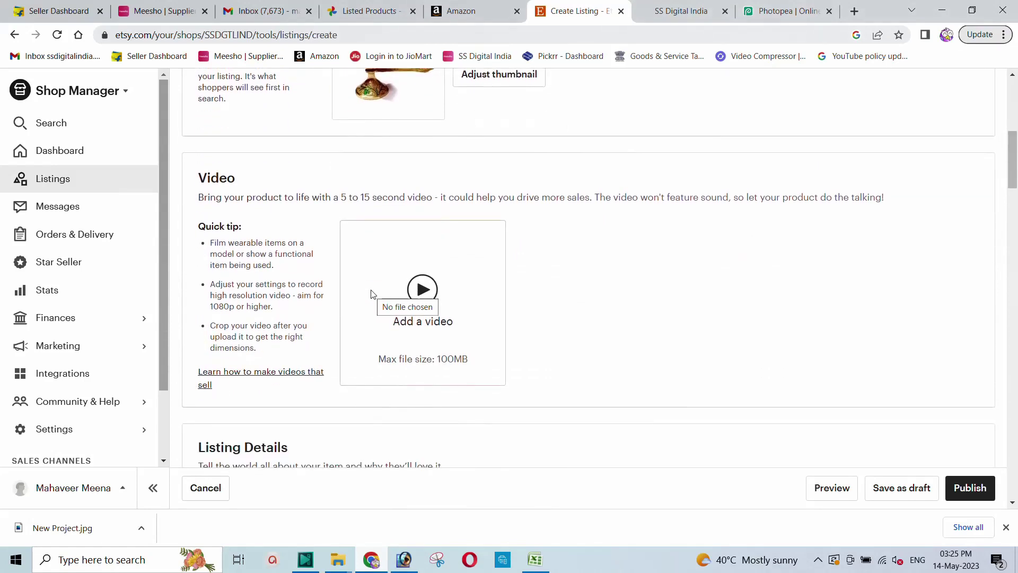
pyautogui.scroll(-2, 415, 276)
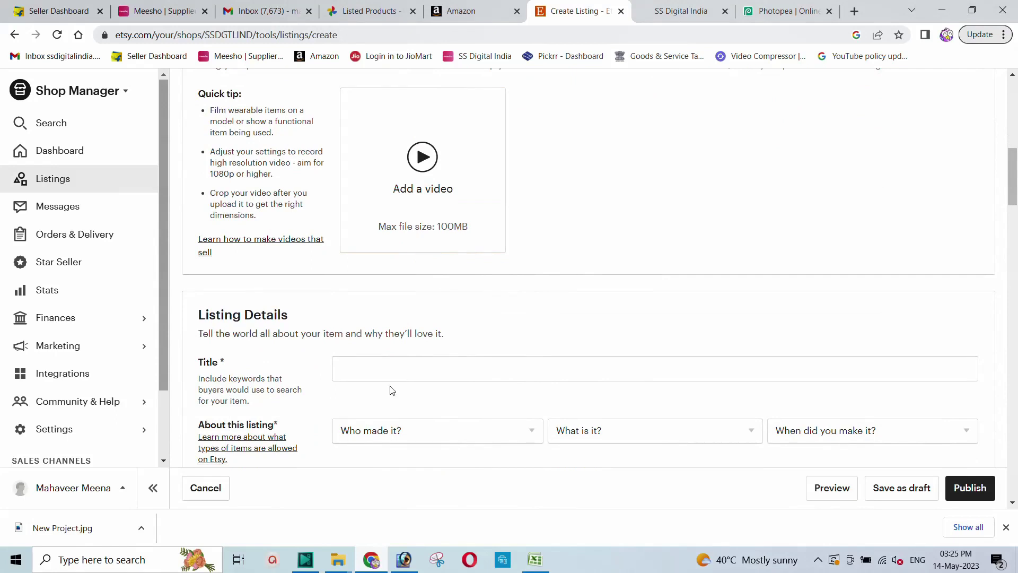
pyautogui.click(368, 372)
pyautogui.scroll(-2, 413, 331)
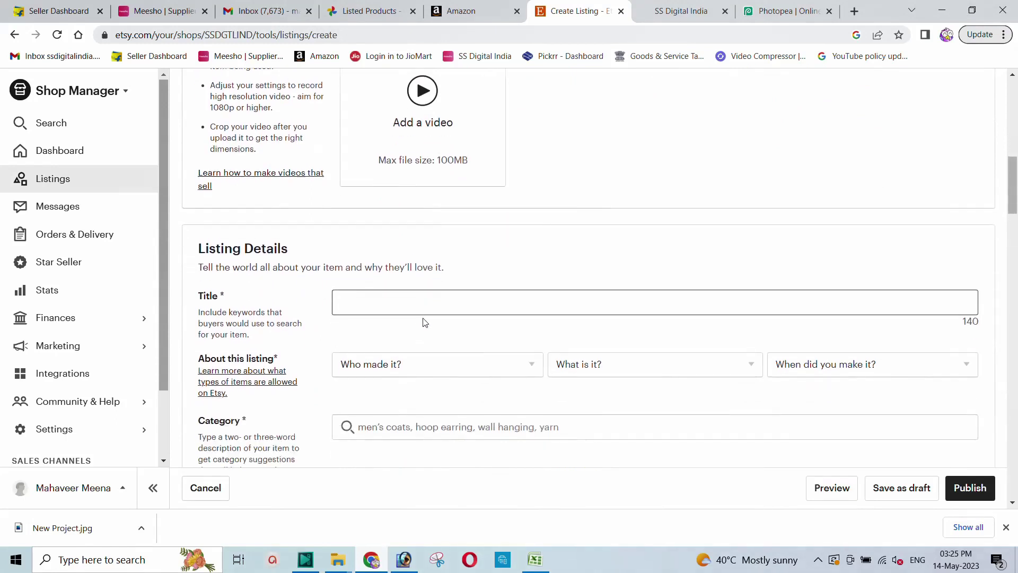
pyautogui.click(677, 16)
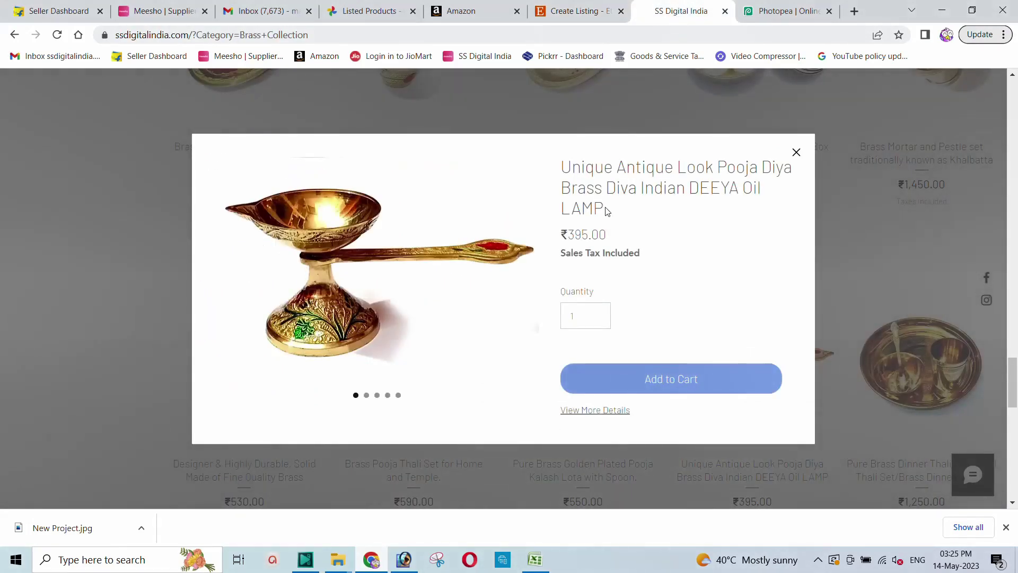
pyautogui.moveTo(606, 211); pyautogui.dragTo(570, 169)
pyautogui.rightClick(572, 168)
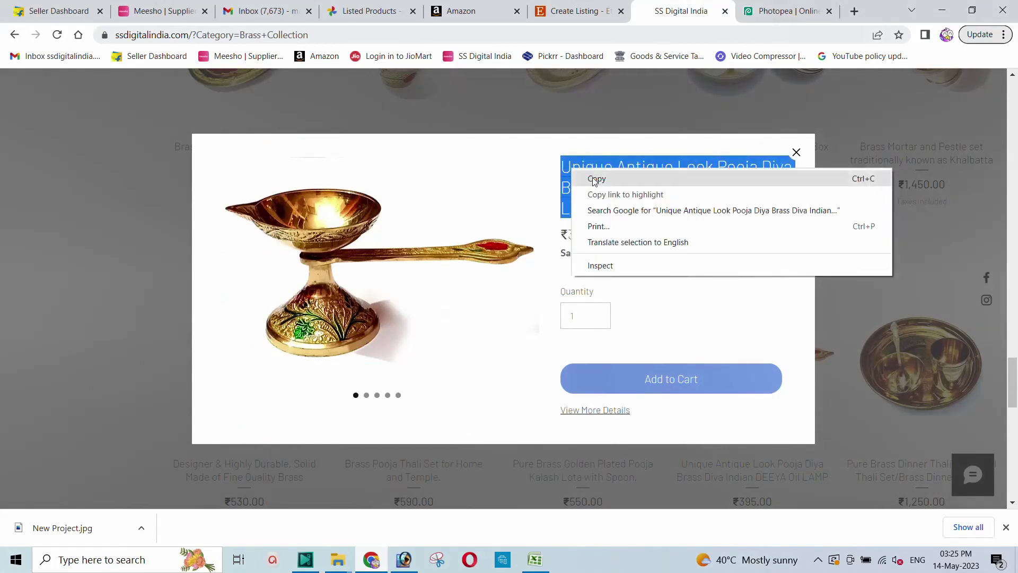
pyautogui.click(594, 180)
pyautogui.click(568, 13)
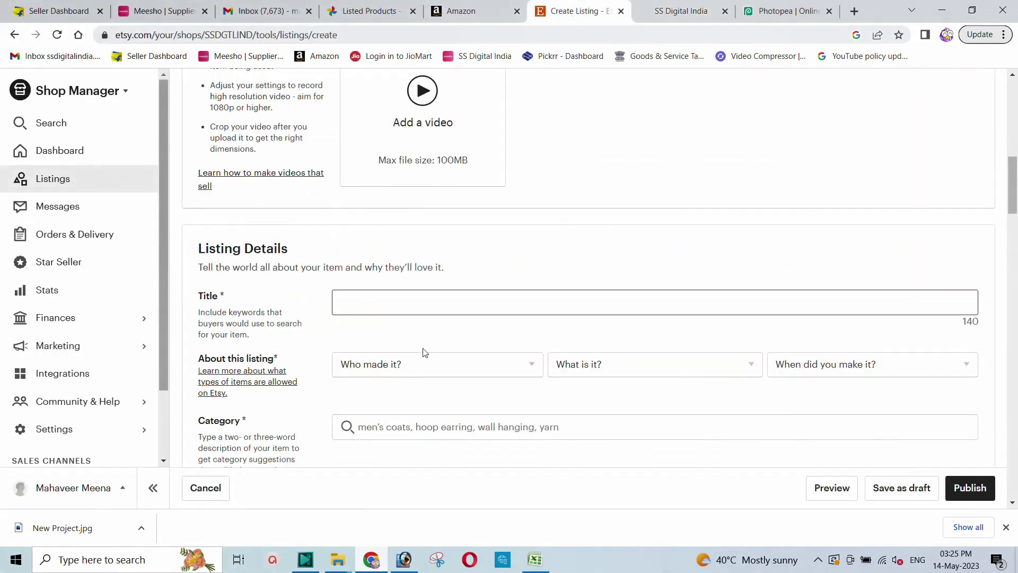
pyautogui.hotkey('ctrl', 'v')
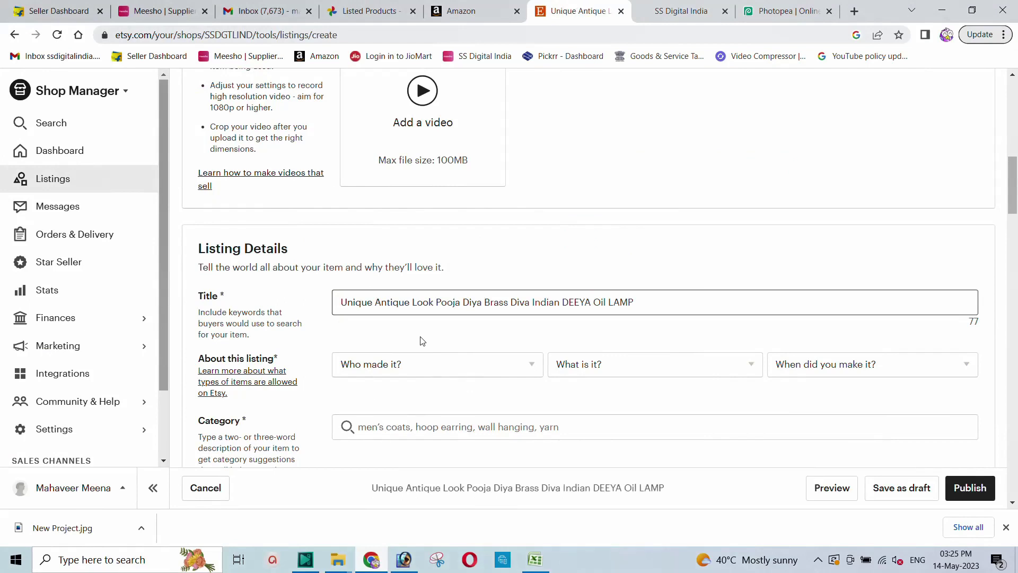
# Describe the item in About this listing as made by "I did", "A finished product", made in 2020 - 2023
pyautogui.click(411, 370)
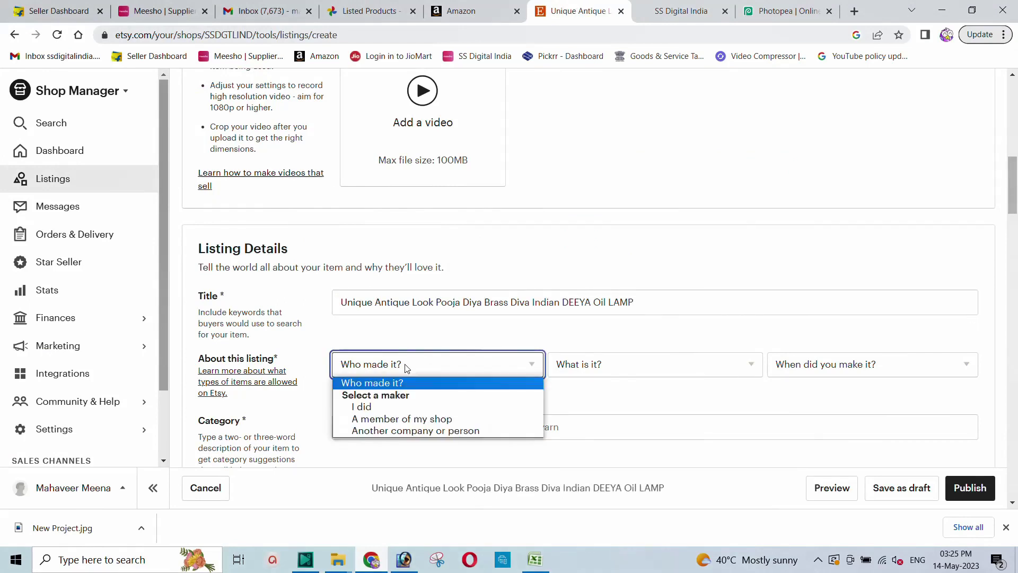
pyautogui.click(381, 406)
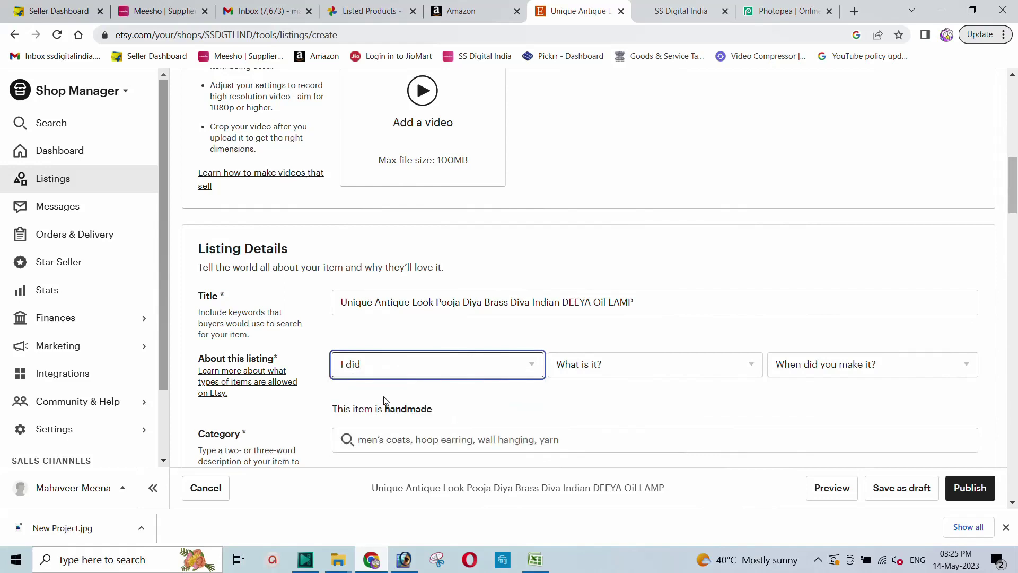
pyautogui.click(597, 366)
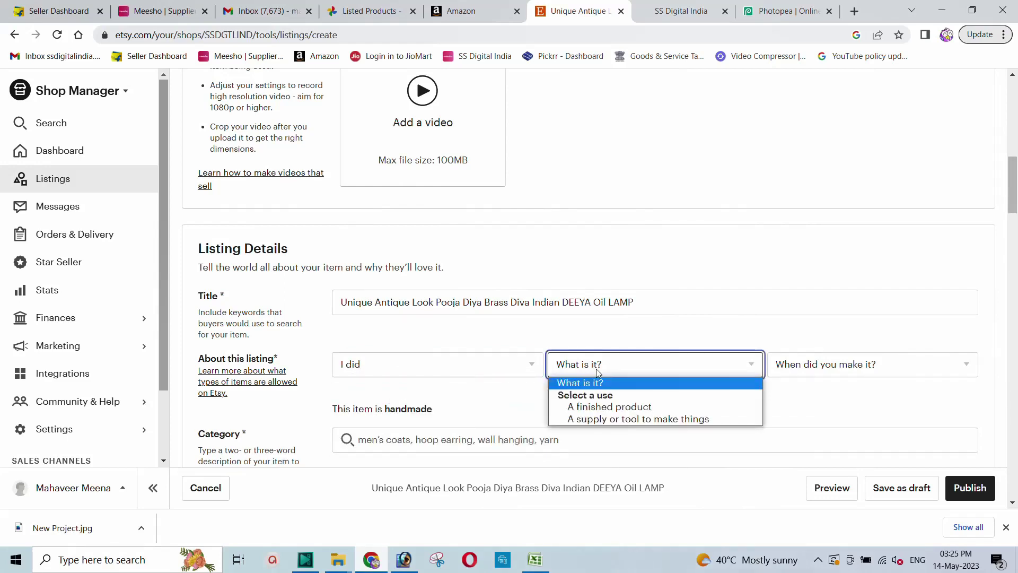
pyautogui.click(610, 407)
pyautogui.click(848, 371)
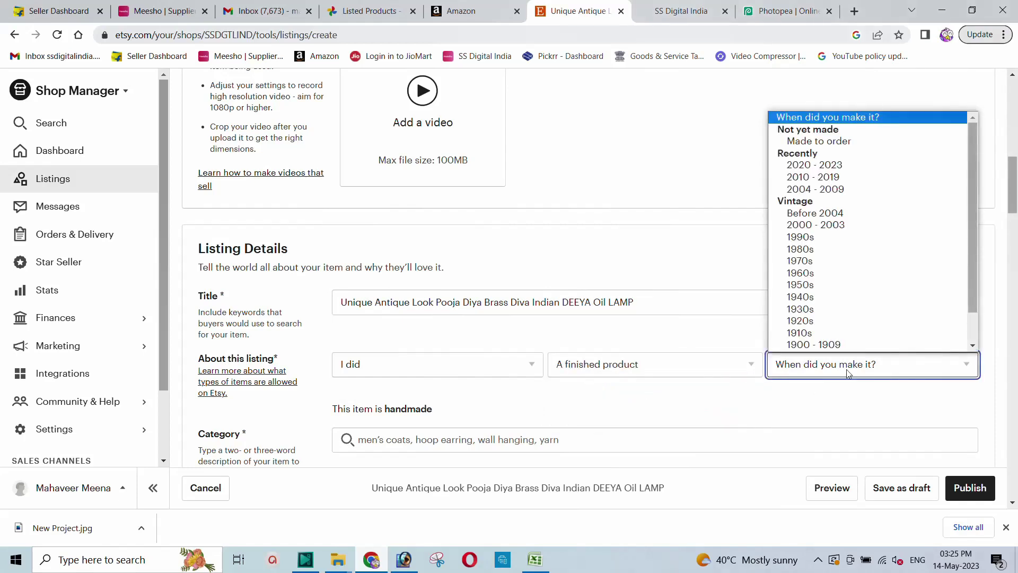
pyautogui.click(854, 165)
# Search the listing categories for "home" and choose Wall Decor under Home Decor
pyautogui.scroll(-1, 450, 362)
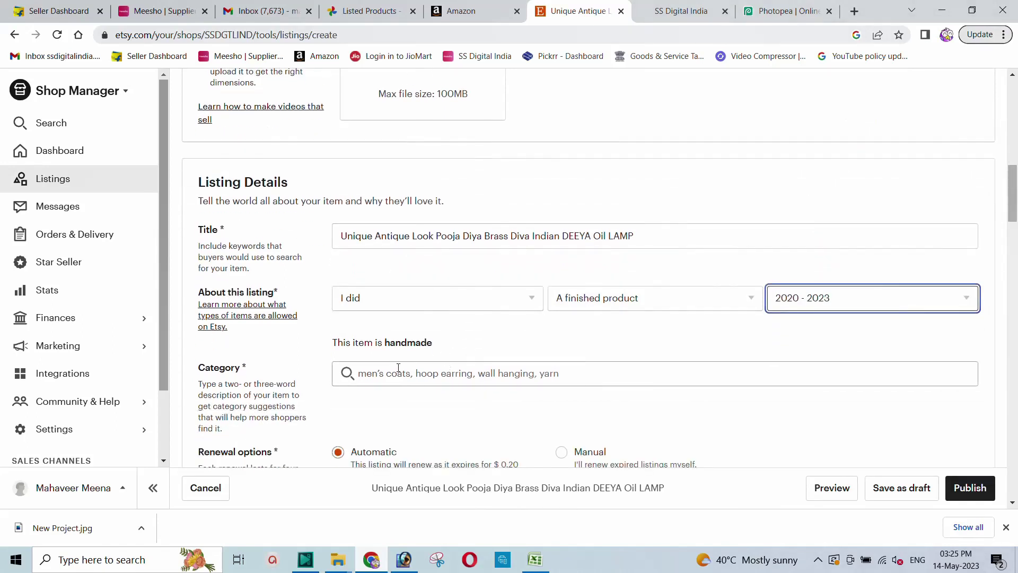
pyautogui.scroll(-1, 398, 368)
pyautogui.click(380, 308)
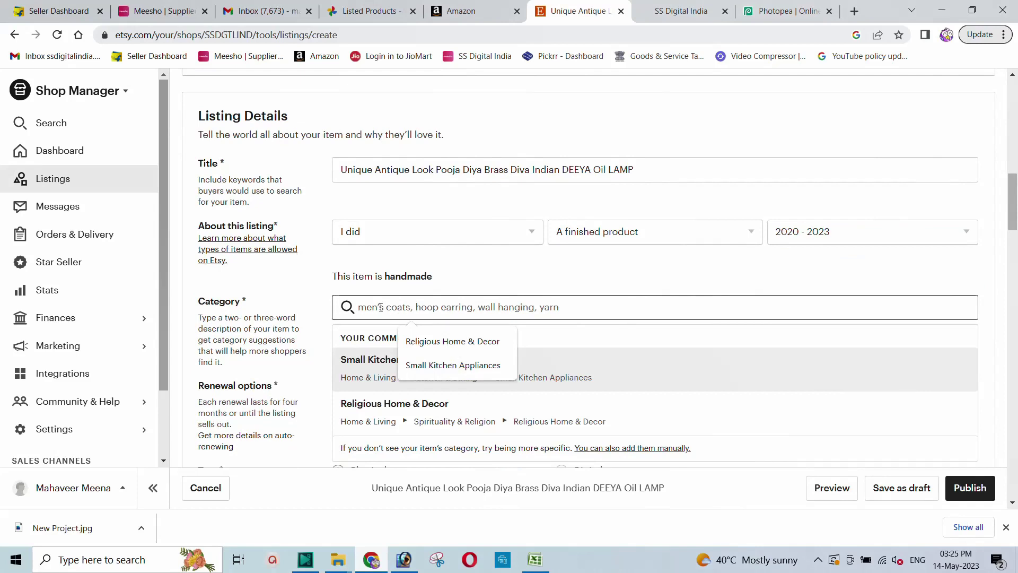
pyautogui.write('ome')
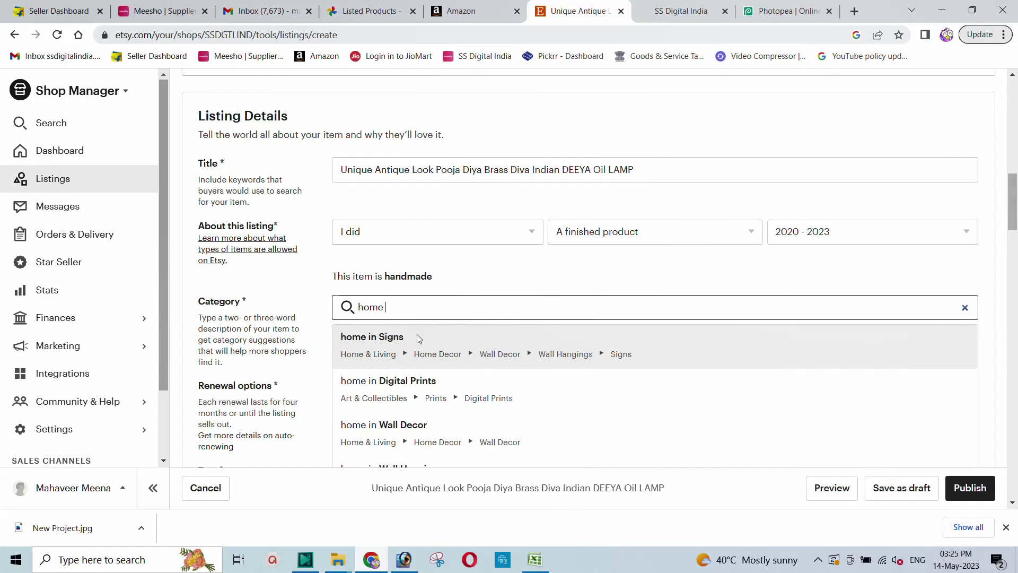
pyautogui.click(428, 442)
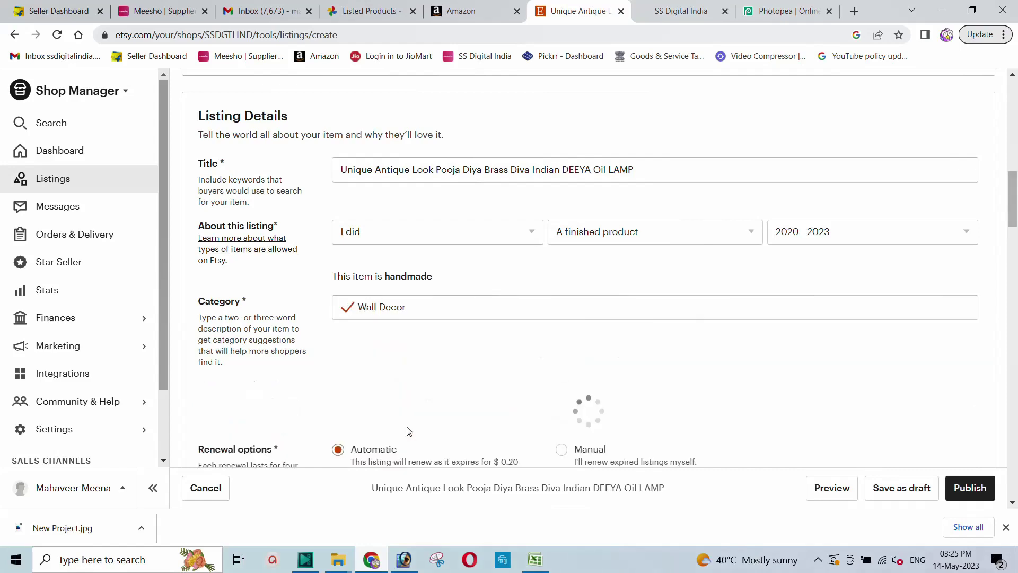
# Replace the Wall Decor entry with a category search for "home and kitchen"
pyautogui.scroll(-2, 417, 347)
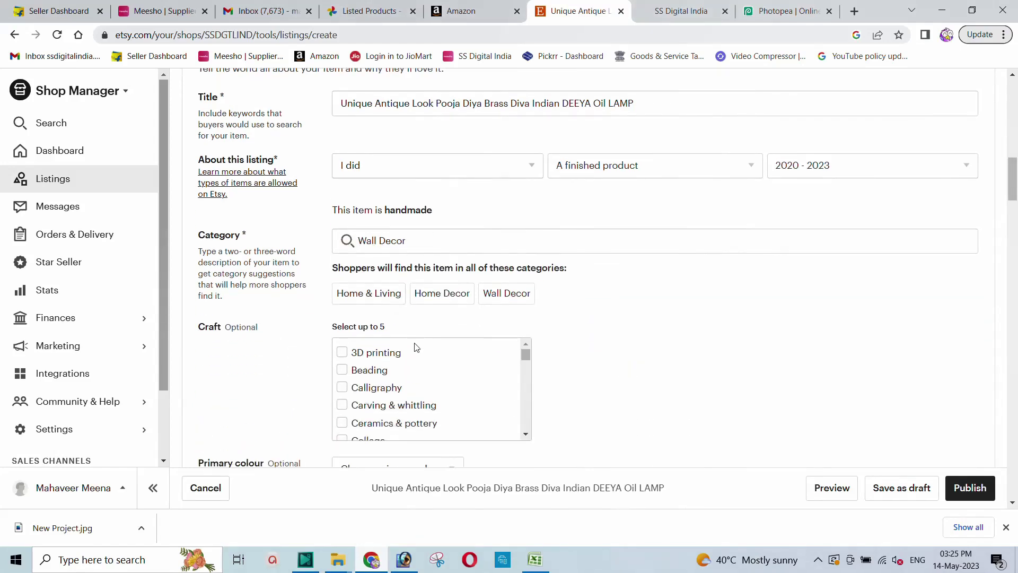
pyautogui.scroll(4, 420, 342)
pyautogui.moveTo(411, 373); pyautogui.dragTo(324, 375)
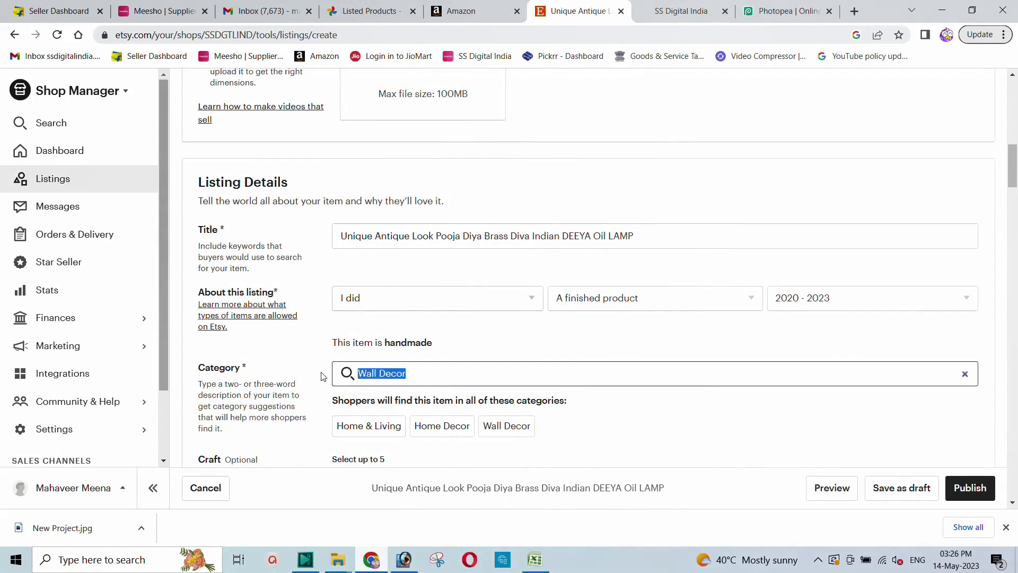
pyautogui.write('ho')
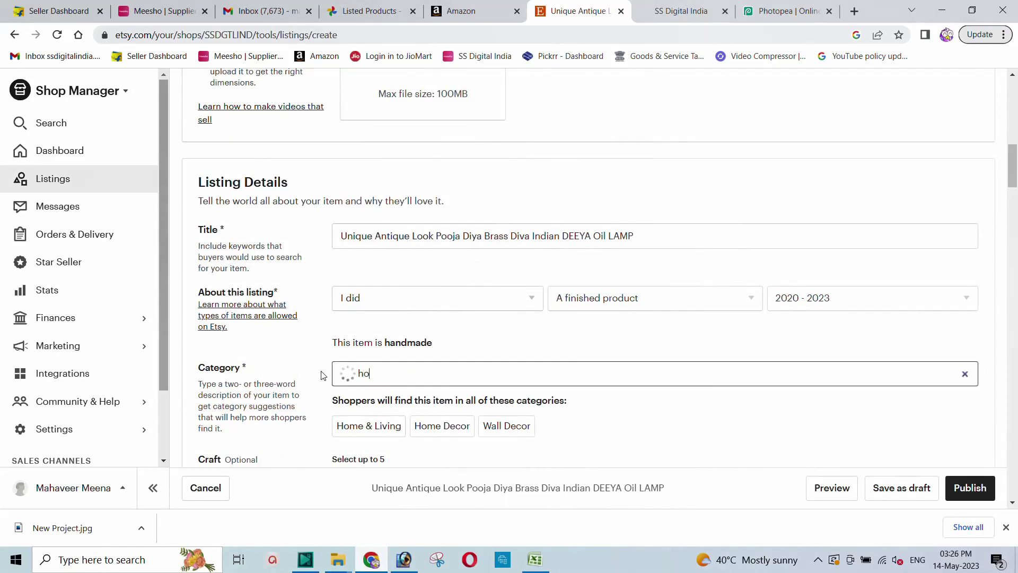
pyautogui.write('me and kitchen')
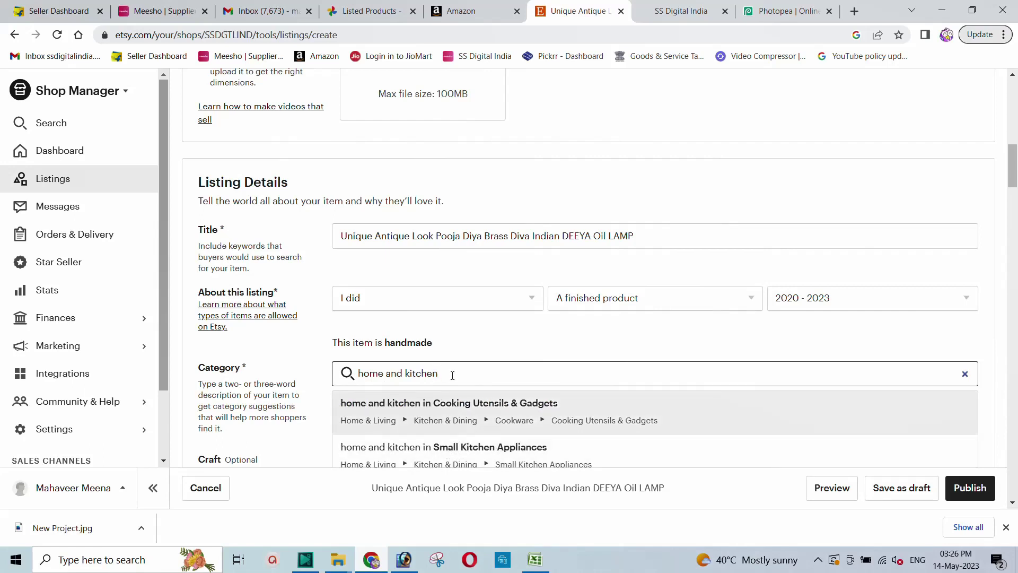
# Search the categories for "pooja a" instead and assign Home Temples & Shrines to the listing
pyautogui.moveTo(439, 374); pyautogui.dragTo(298, 375)
pyautogui.write('pooj')
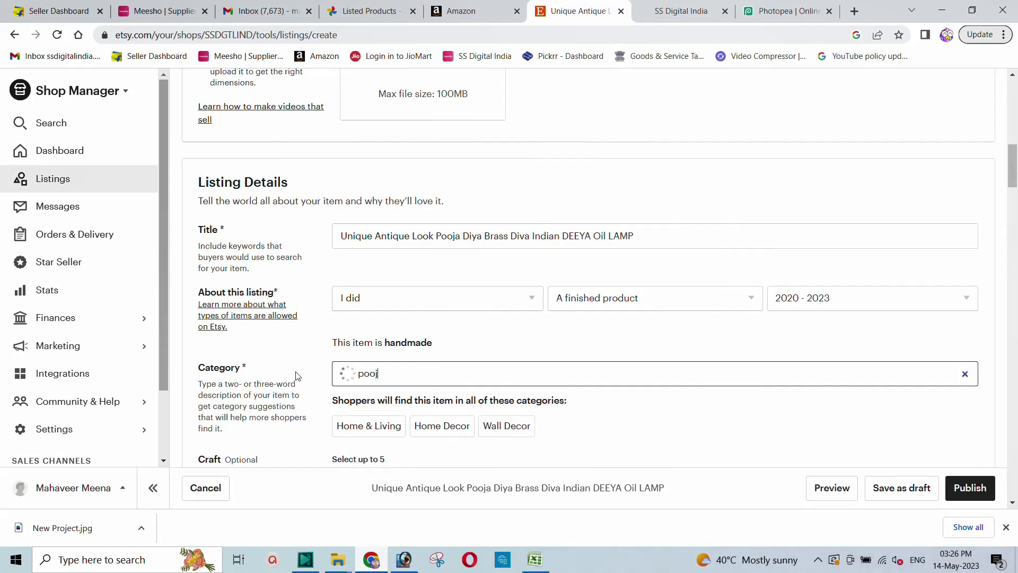
pyautogui.write('a ar')
pyautogui.press('BackSpace')
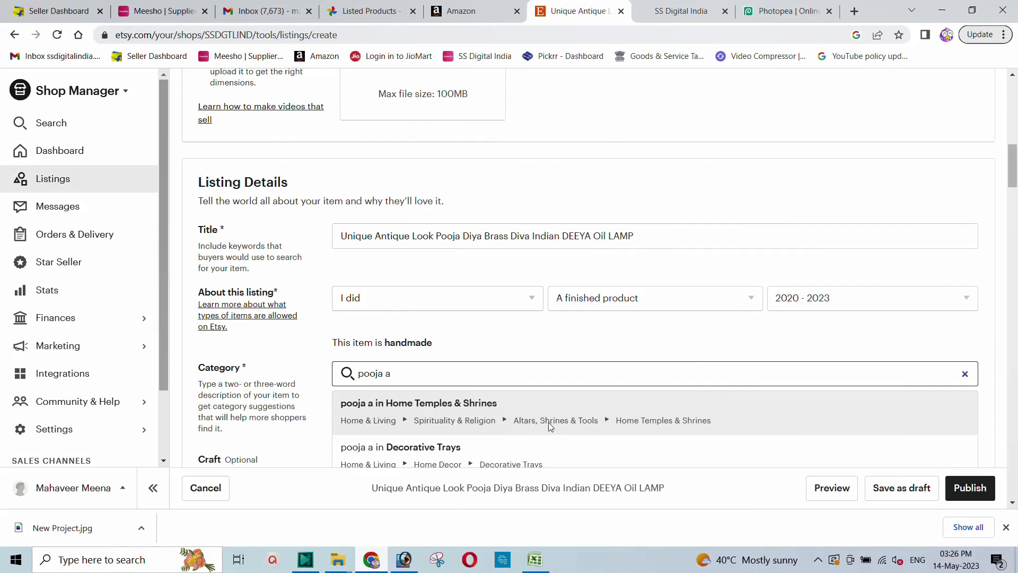
pyautogui.click(583, 431)
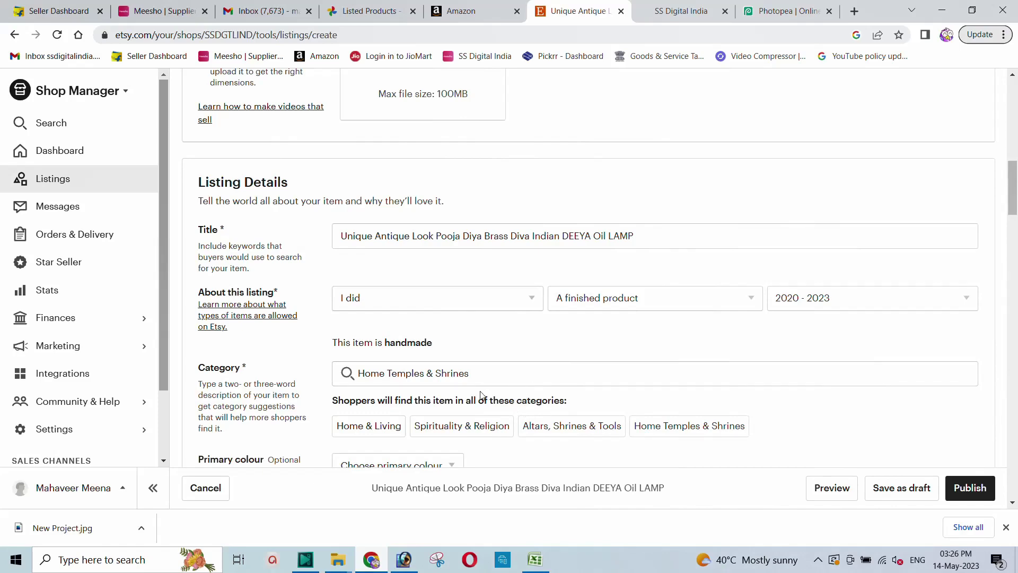
# Search Google for "dolar to inr" in a new browser tab and convert the 0.20 US dollar renewal fee to Indian rupees
pyautogui.scroll(-3, 479, 395)
pyautogui.scroll(-1, 474, 318)
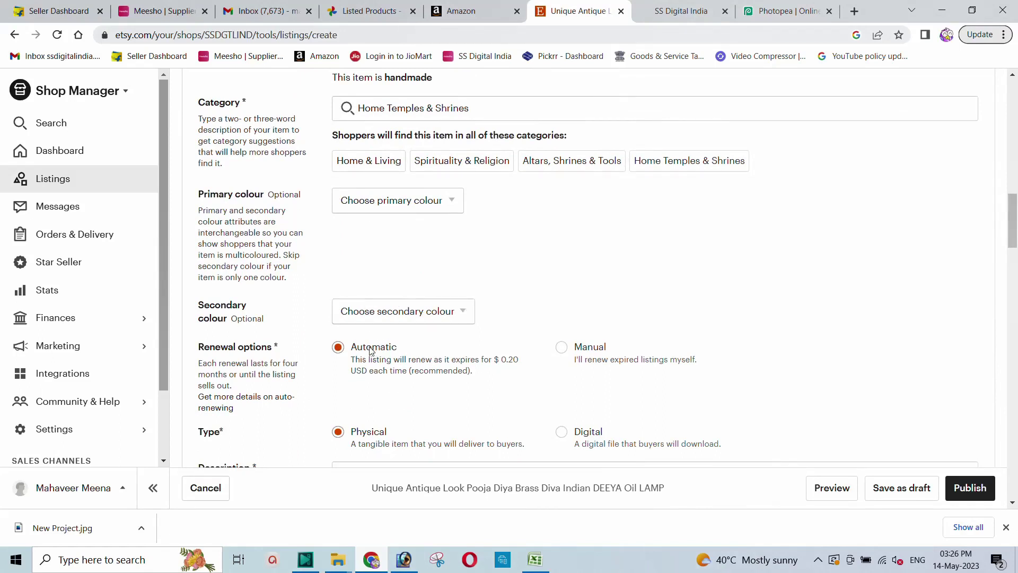
pyautogui.scroll(-1, 371, 347)
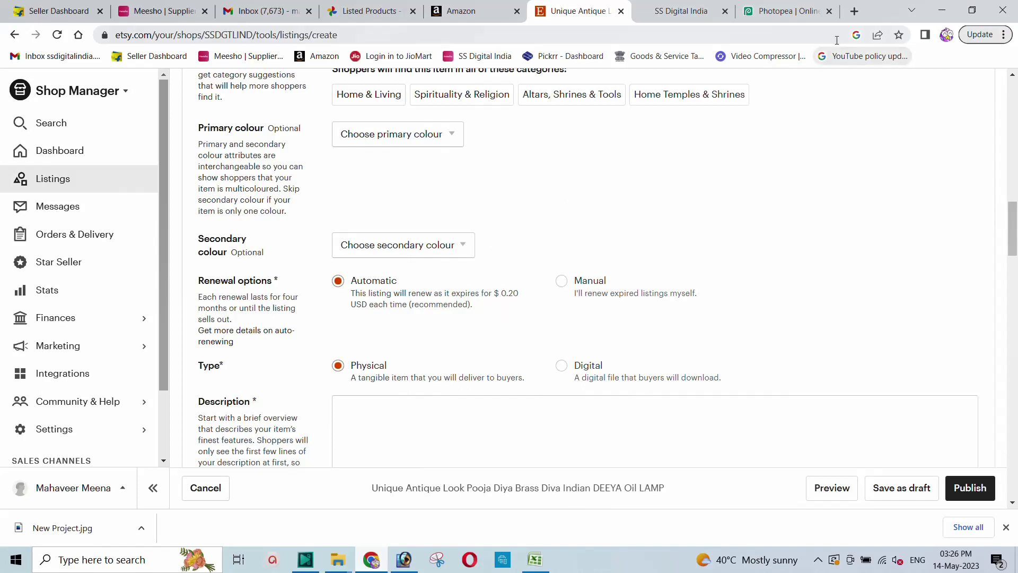
pyautogui.click(854, 11)
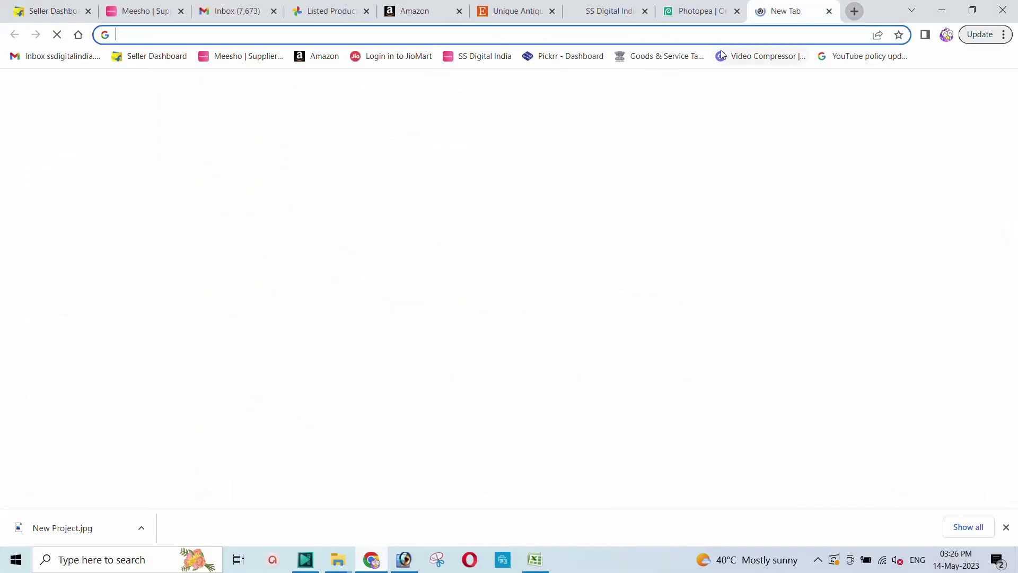
pyautogui.write('do')
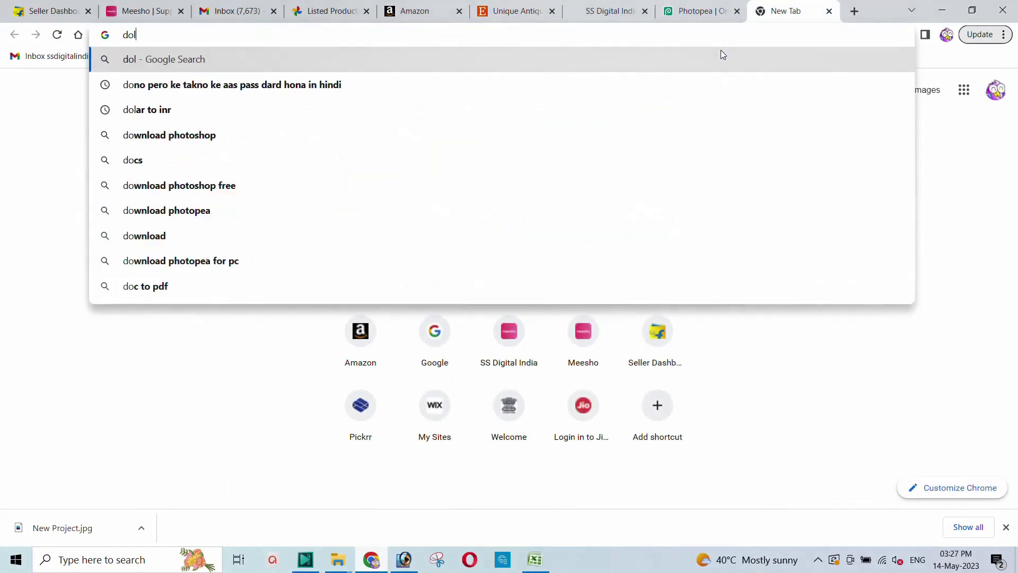
pyautogui.write('l')
pyautogui.press('Down')
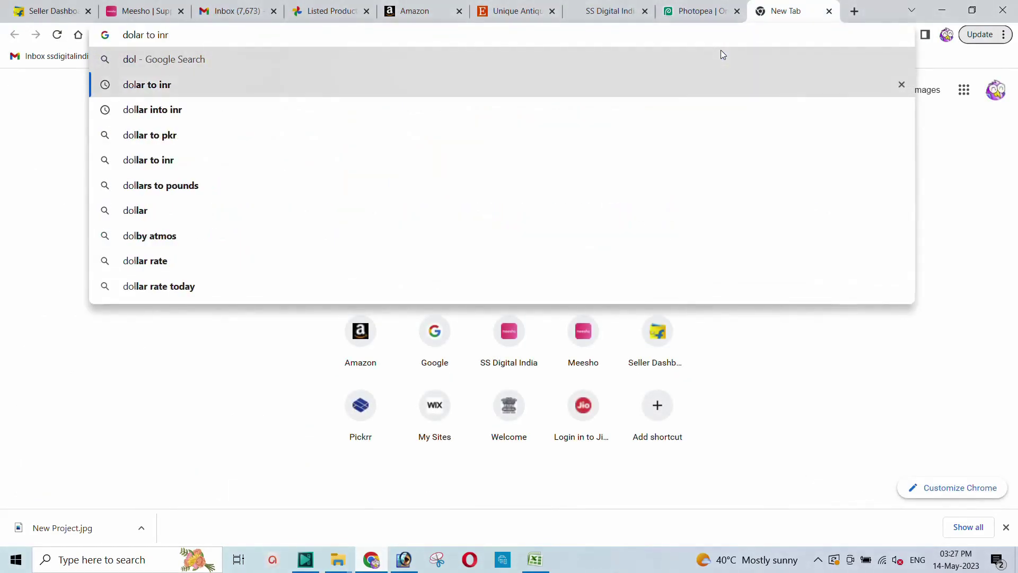
pyautogui.press('Return')
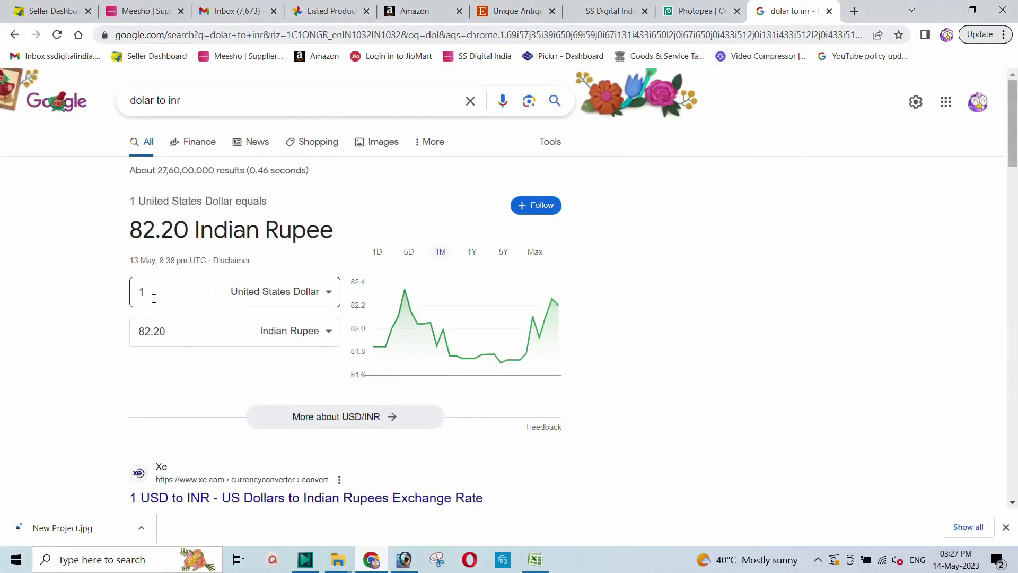
pyautogui.moveTo(163, 291); pyautogui.dragTo(134, 289)
pyautogui.write('0')
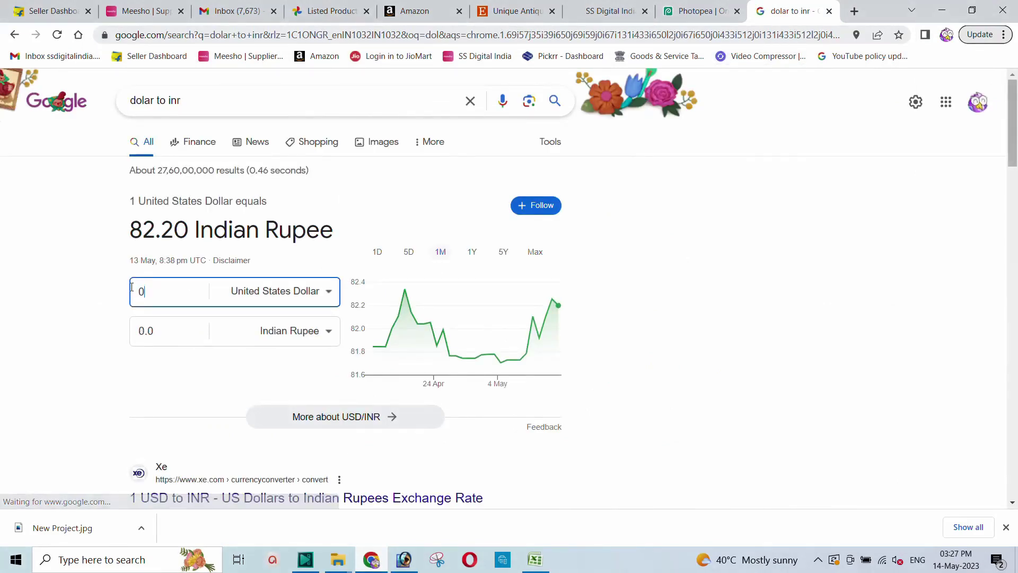
pyautogui.write('.20')
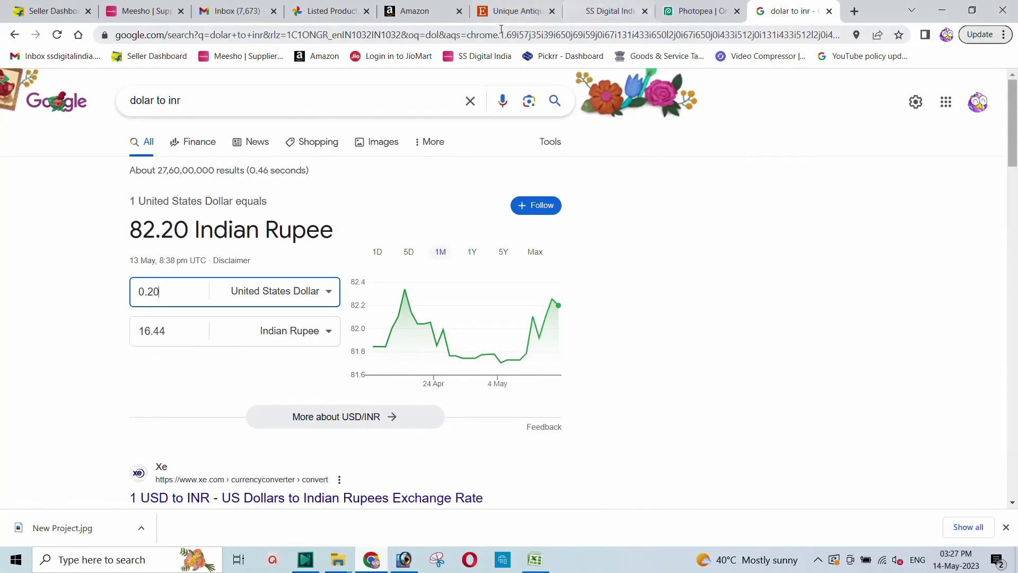
# Return to the Etsy listing form, set the renewal option to Manual and keep the item type as Physical
pyautogui.click(512, 11)
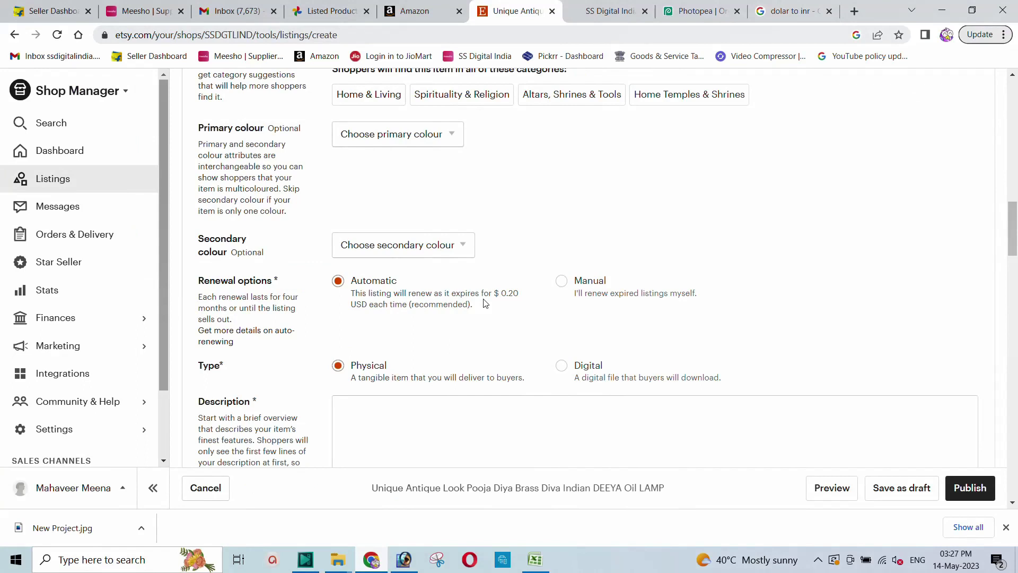
pyautogui.click(563, 282)
pyautogui.click(564, 367)
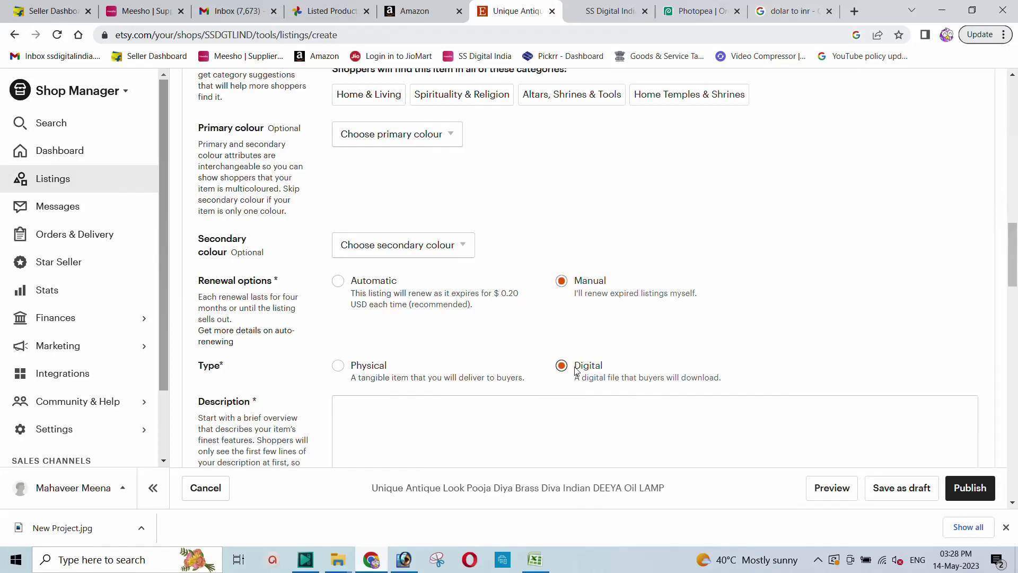
pyautogui.click(340, 365)
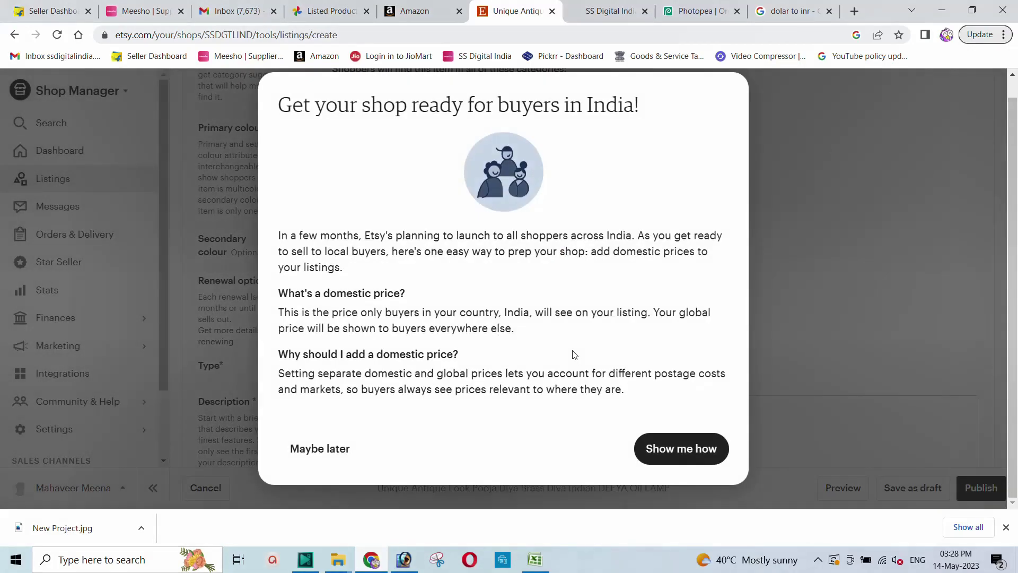
# Dismiss the domestic pricing prompt and fill the description with "Unique Antique Look Pooja Diya Brass Diva Indian DEEYA Oil LAMP"
pyautogui.click(316, 450)
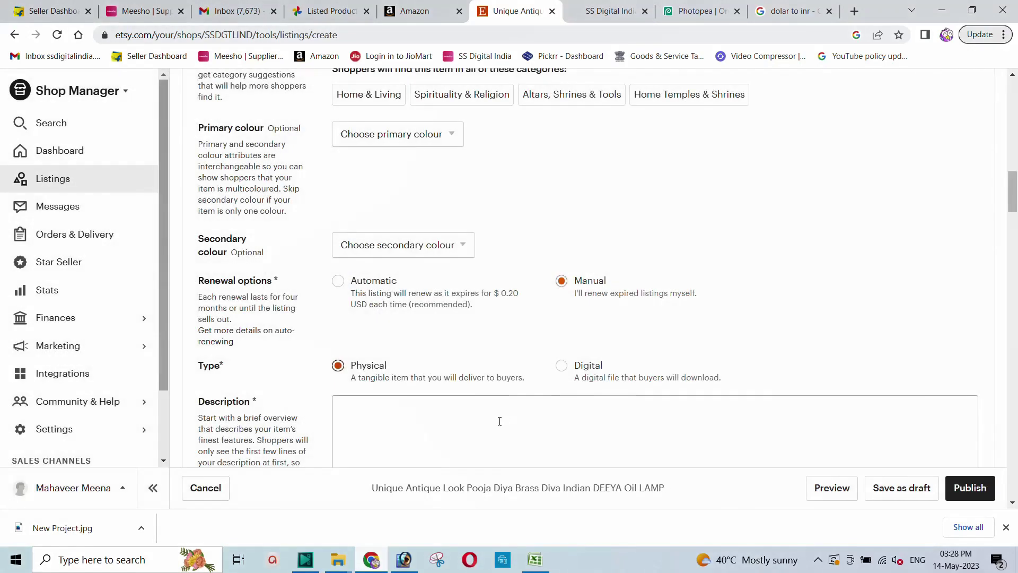
pyautogui.scroll(-3, 436, 433)
pyautogui.click(442, 322)
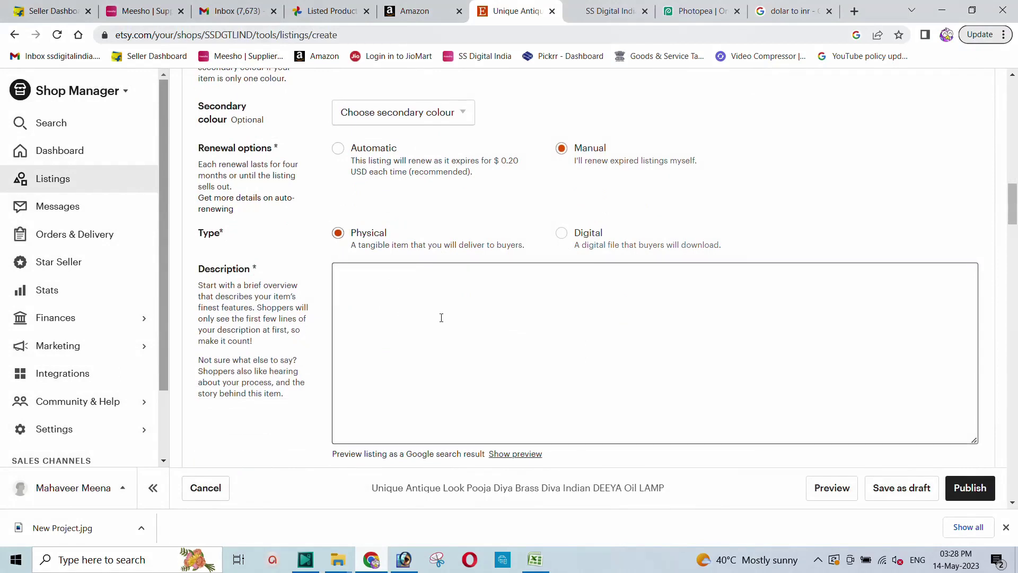
pyautogui.write('Unique Antique Look Pooja Diya Brass Diva Indian DEEYA Oil LAMP')
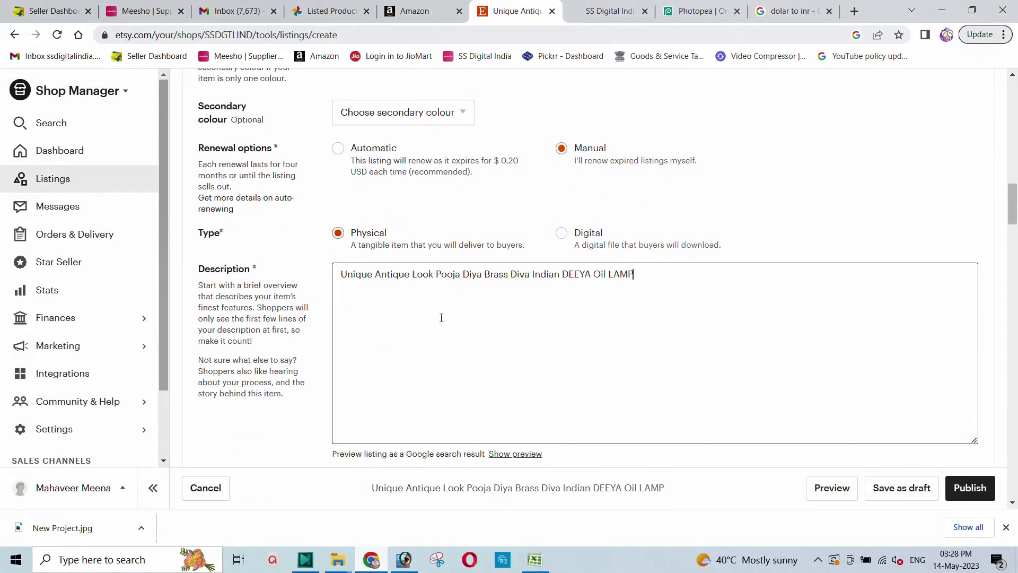
# Enter "Brass Dia" in the listing's tags field and "Brass" in its materials field
pyautogui.scroll(-2, 442, 317)
pyautogui.scroll(-4, 445, 313)
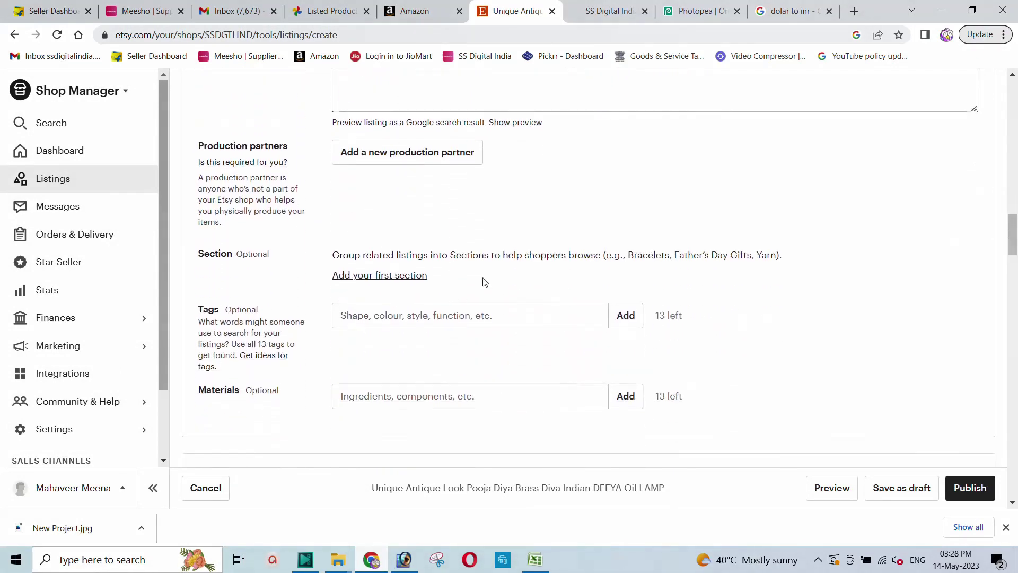
pyautogui.scroll(-1, 461, 268)
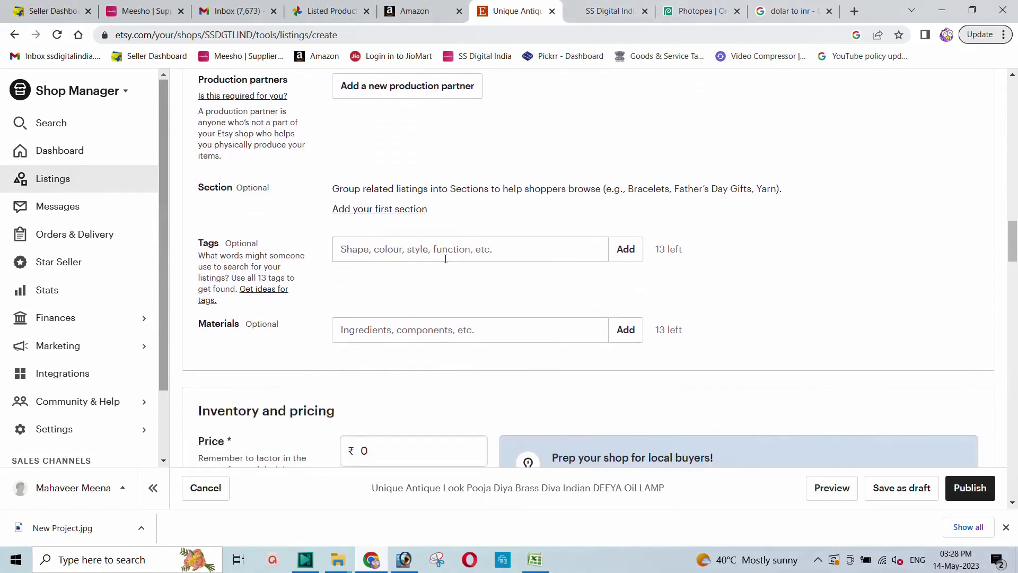
pyautogui.click(405, 249)
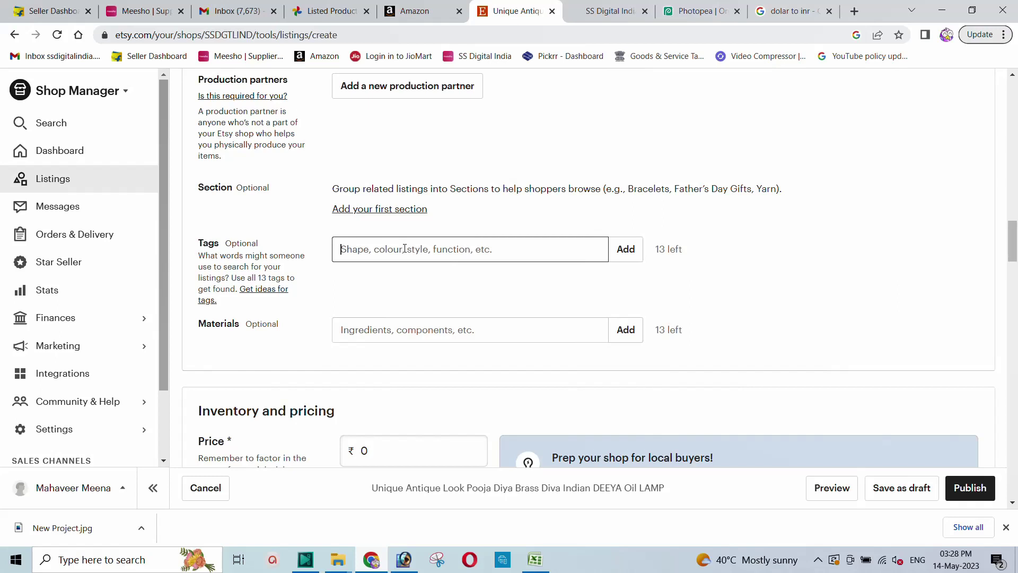
pyautogui.write('Brass ')
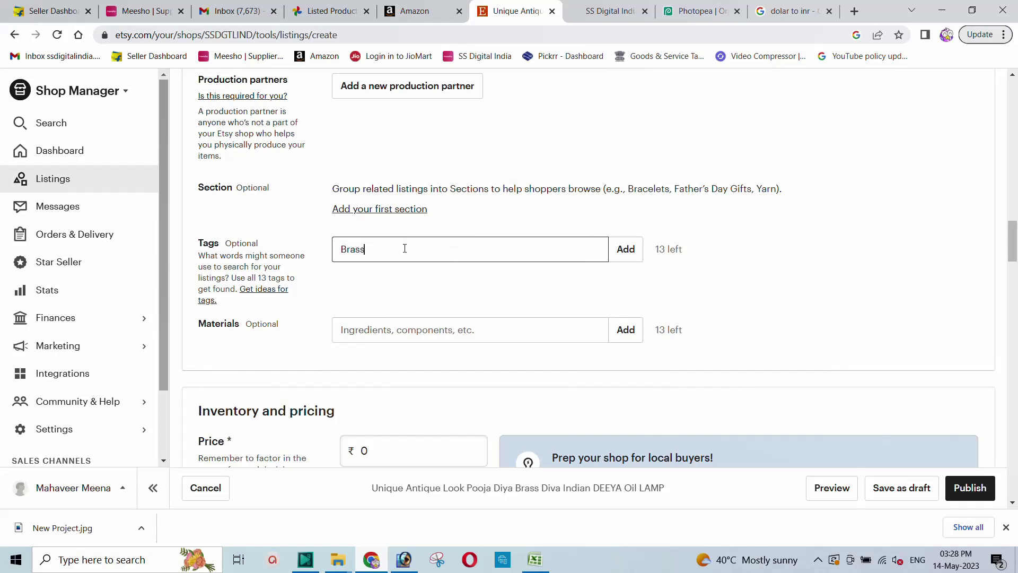
pyautogui.write('Dia')
pyautogui.click(380, 331)
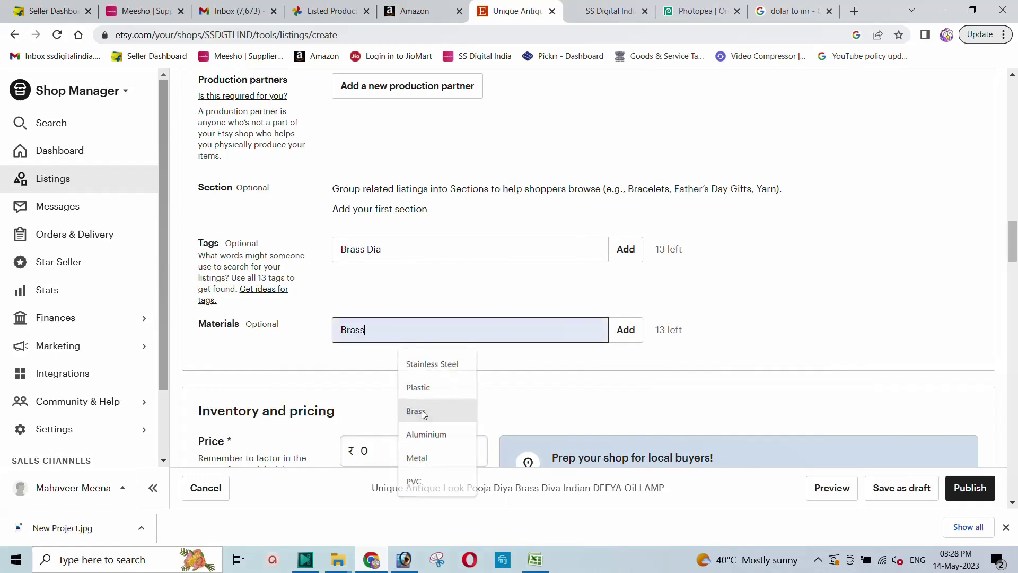
pyautogui.click(424, 405)
# Set the listing price to ₹1999 and enter SSDL-BRSDIA01 as its SKU
pyautogui.scroll(-3, 501, 363)
pyautogui.click(424, 321)
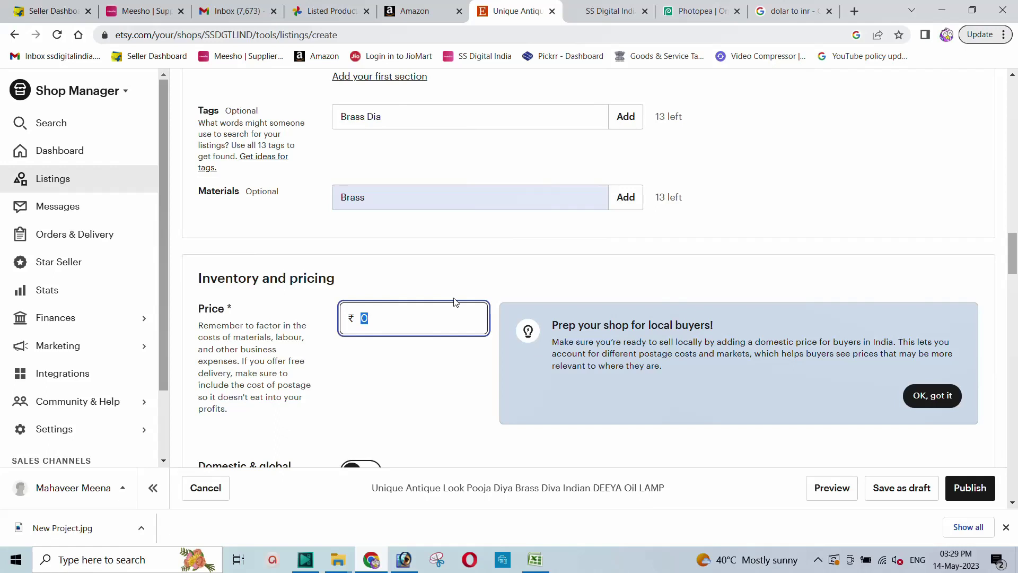
pyautogui.write('1999')
pyautogui.scroll(-5, 345, 278)
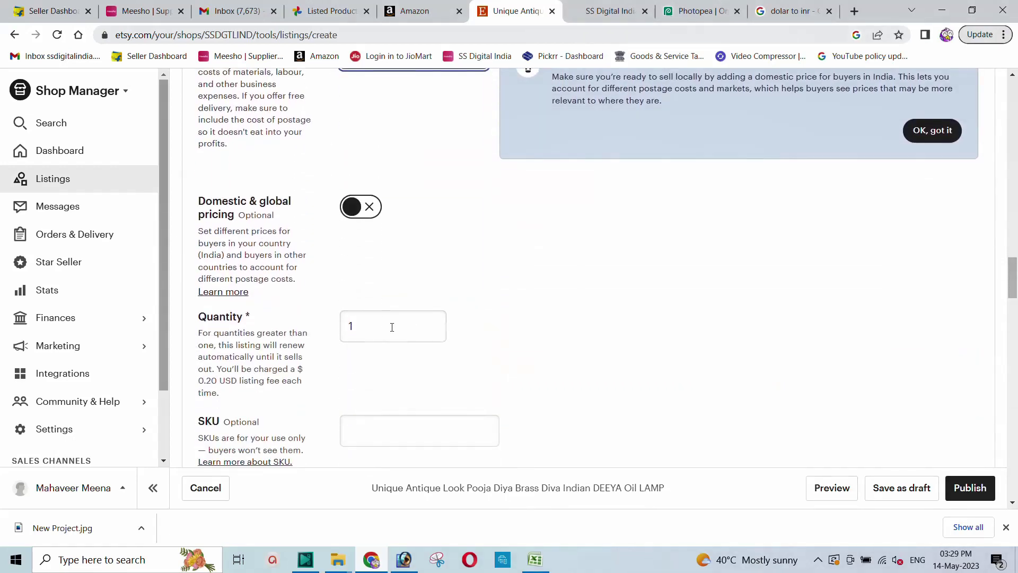
pyautogui.scroll(-3, 390, 328)
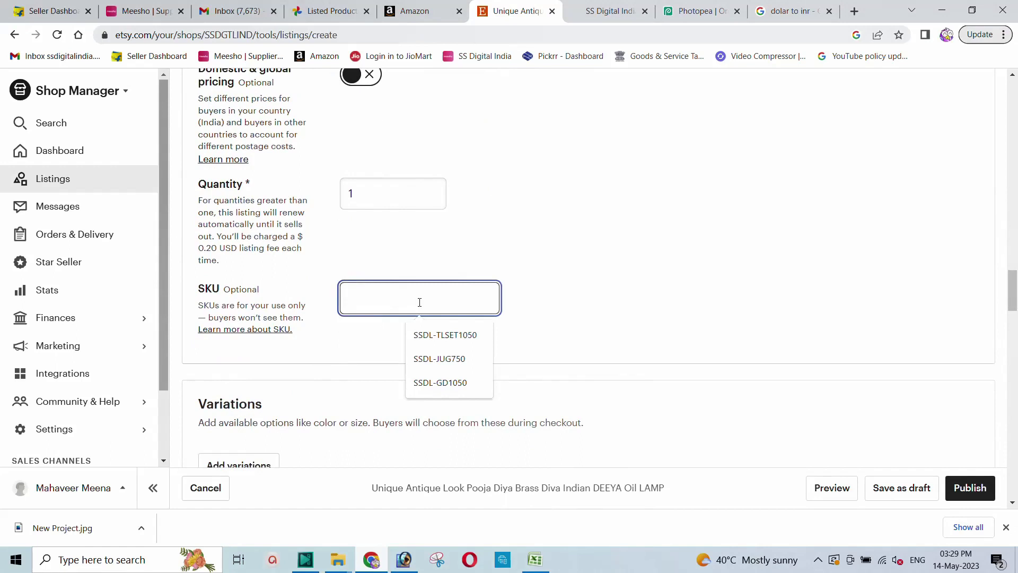
pyautogui.write('SS')
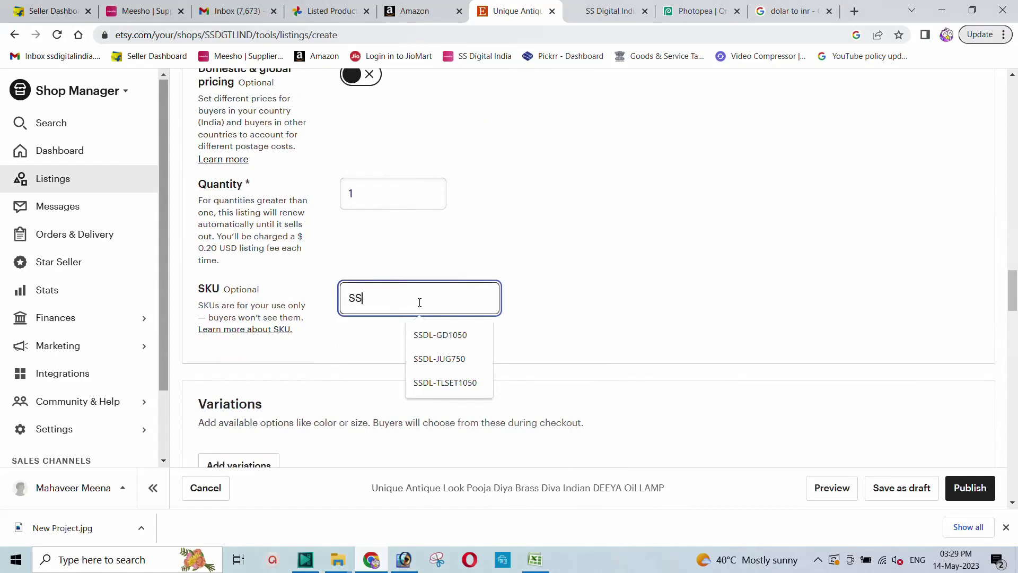
pyautogui.write('DL-BRSDIA')
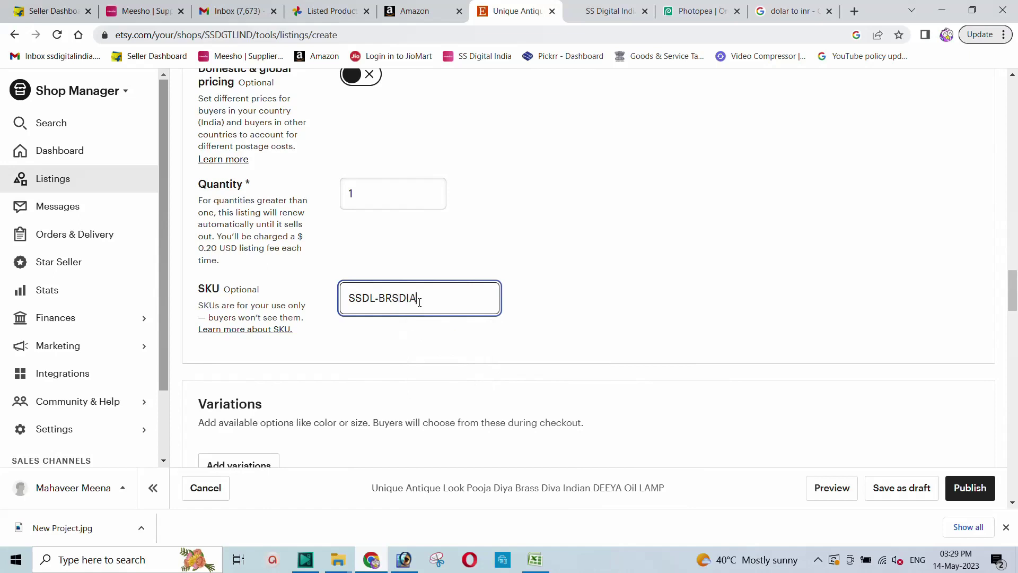
pyautogui.write('01')
# Choose the SS Digital India fixed-price delivery profile instead of custom delivery options
pyautogui.scroll(-2, 300, 263)
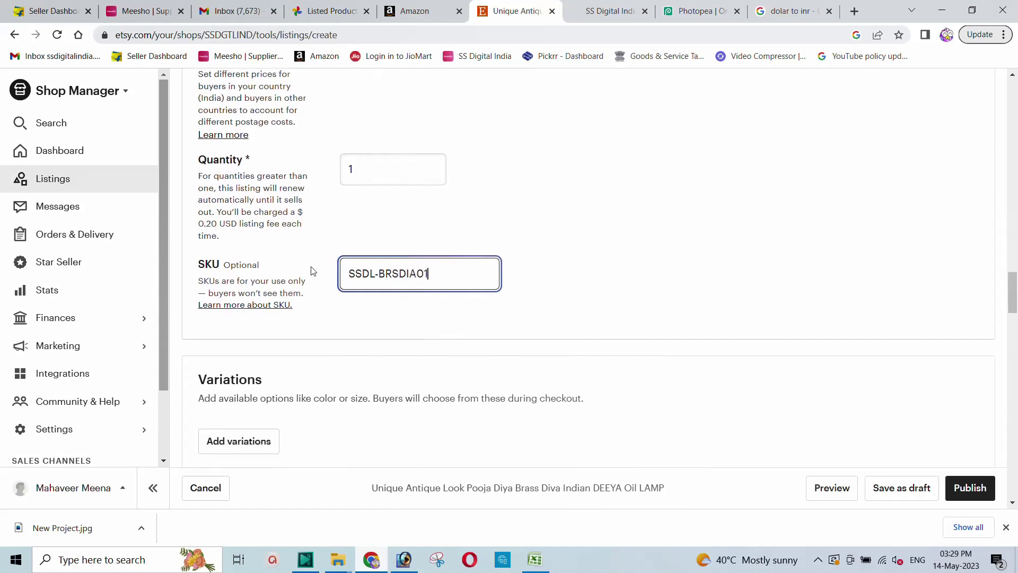
pyautogui.scroll(-2, 313, 261)
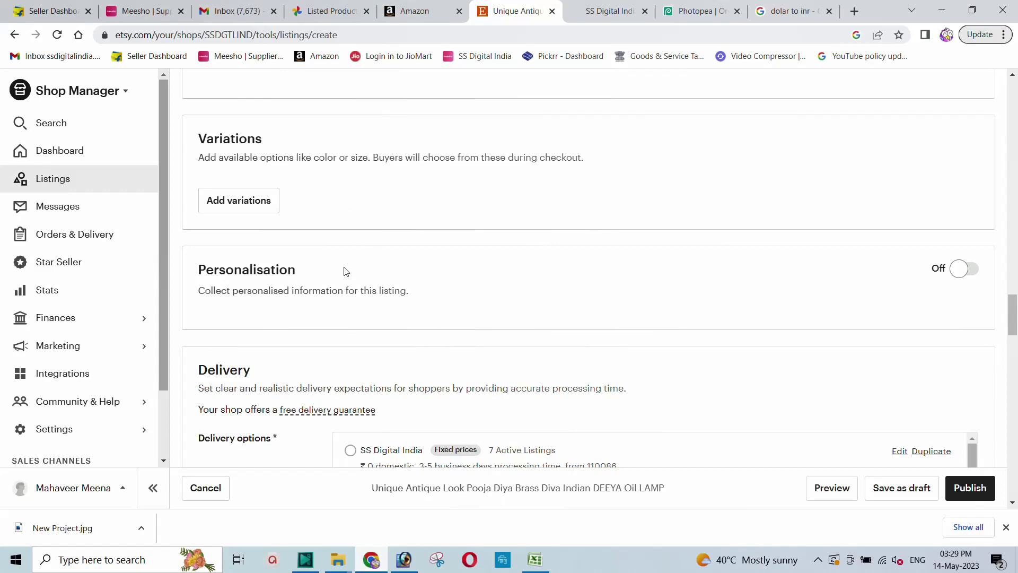
pyautogui.scroll(-2, 340, 264)
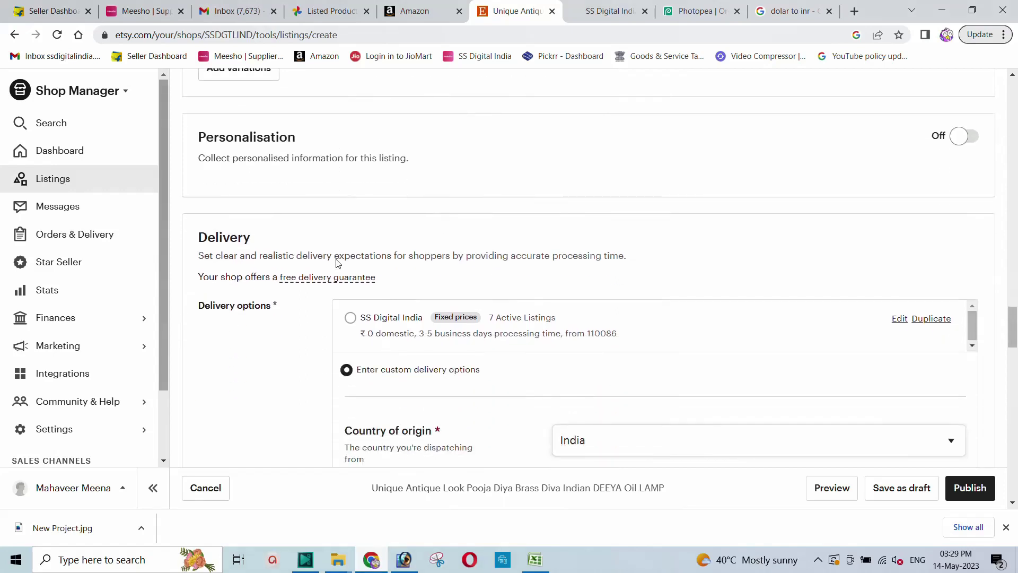
pyautogui.scroll(-1, 468, 279)
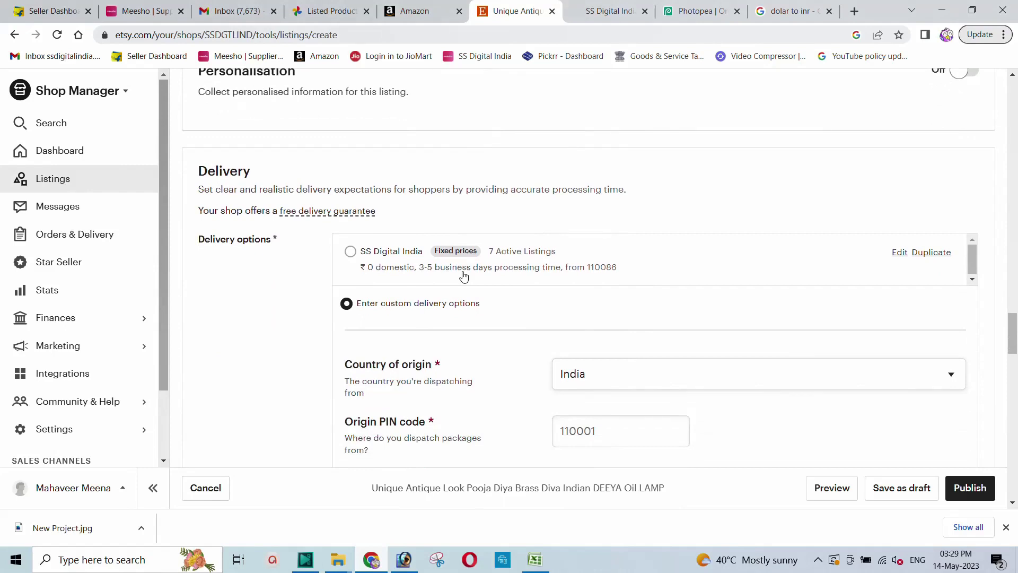
pyautogui.click(351, 252)
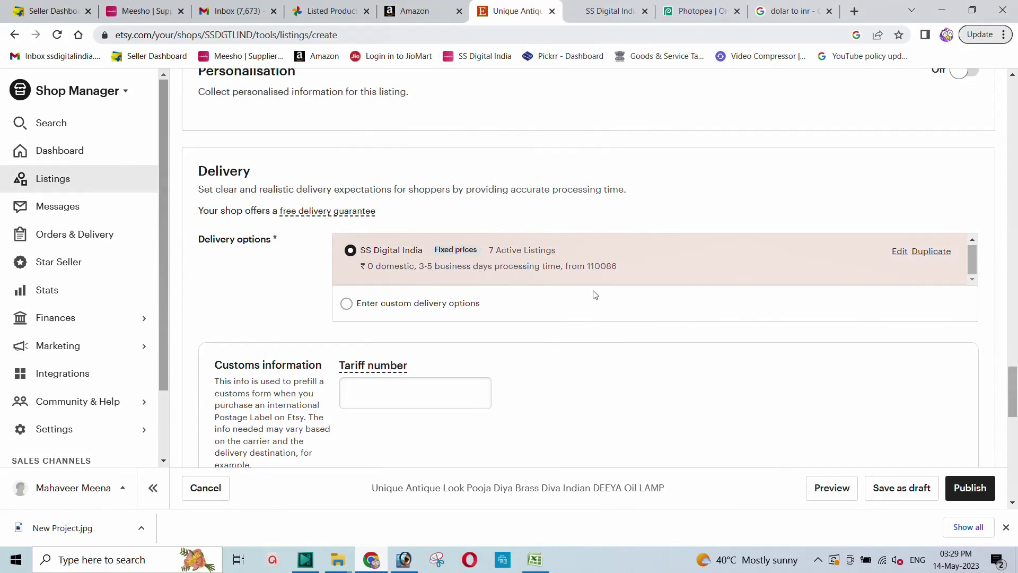
# Preview the oil lamp listing and publish it, accepting the US$ 0.20 listing fee
pyautogui.click(830, 489)
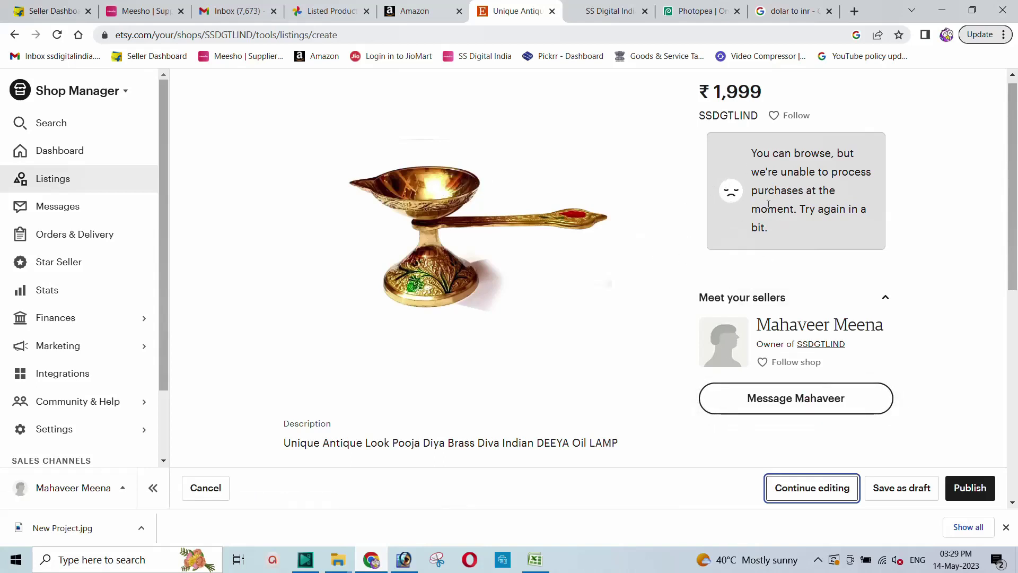
pyautogui.click(965, 489)
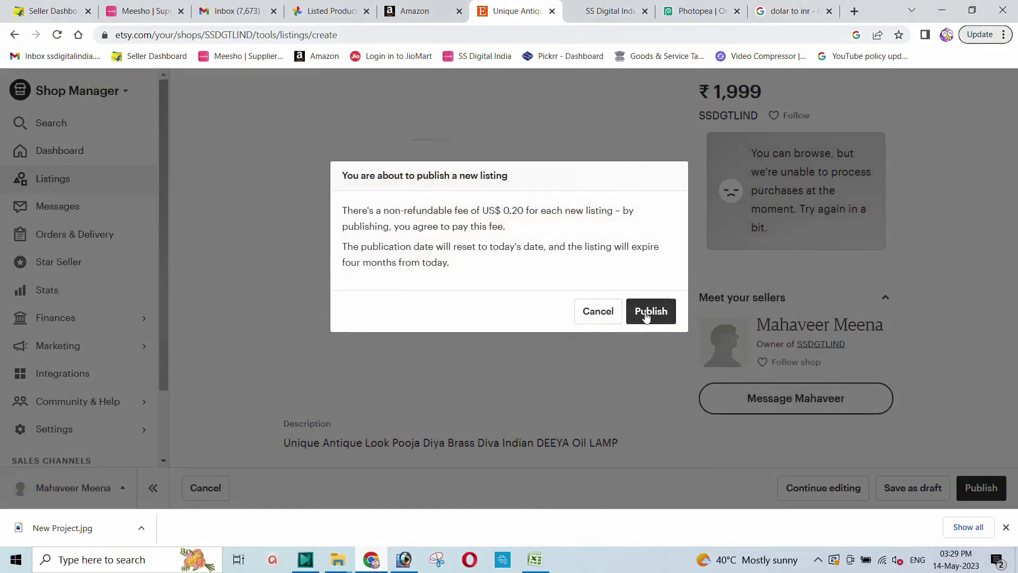
pyautogui.click(646, 315)
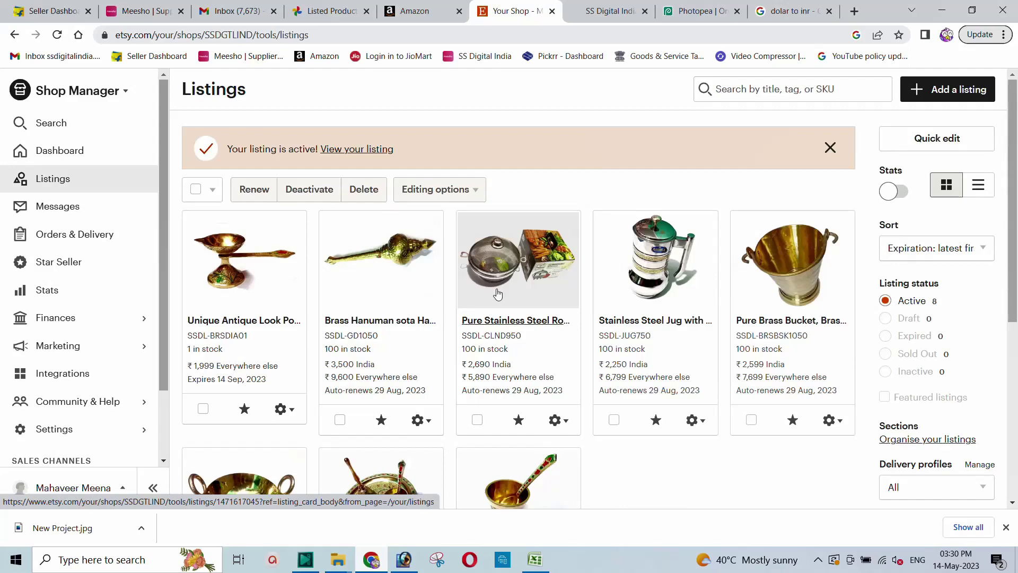
# Open the shop's payment account and review the amount due for May, the activity summary and the recent listing fees
pyautogui.click(49, 323)
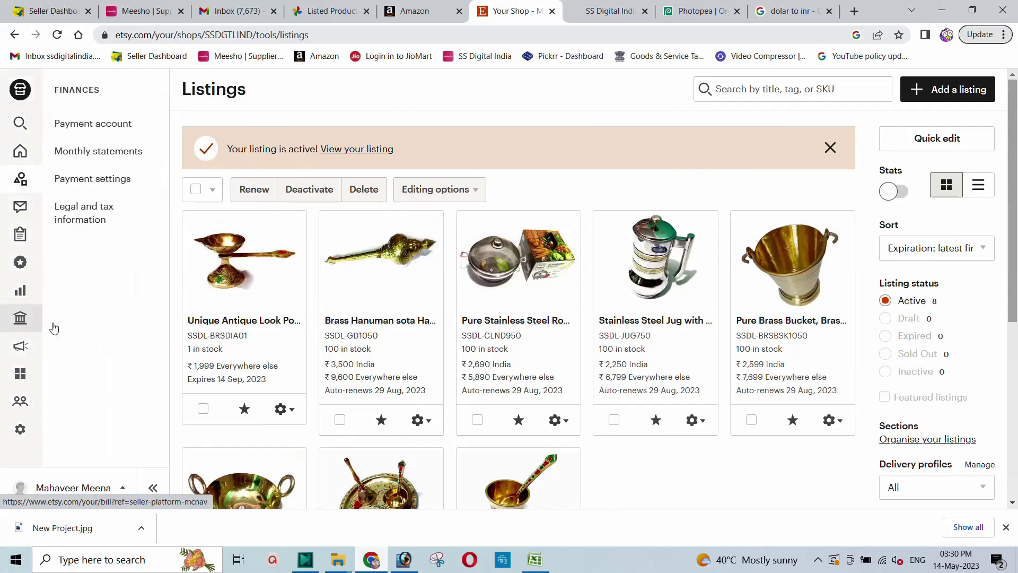
pyautogui.click(102, 131)
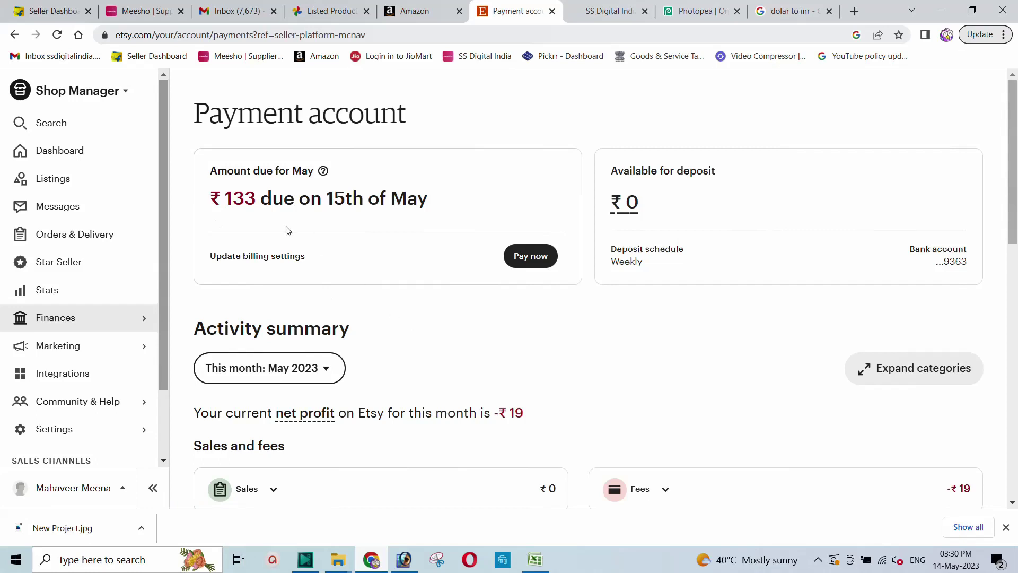
pyautogui.doubleClick(255, 201)
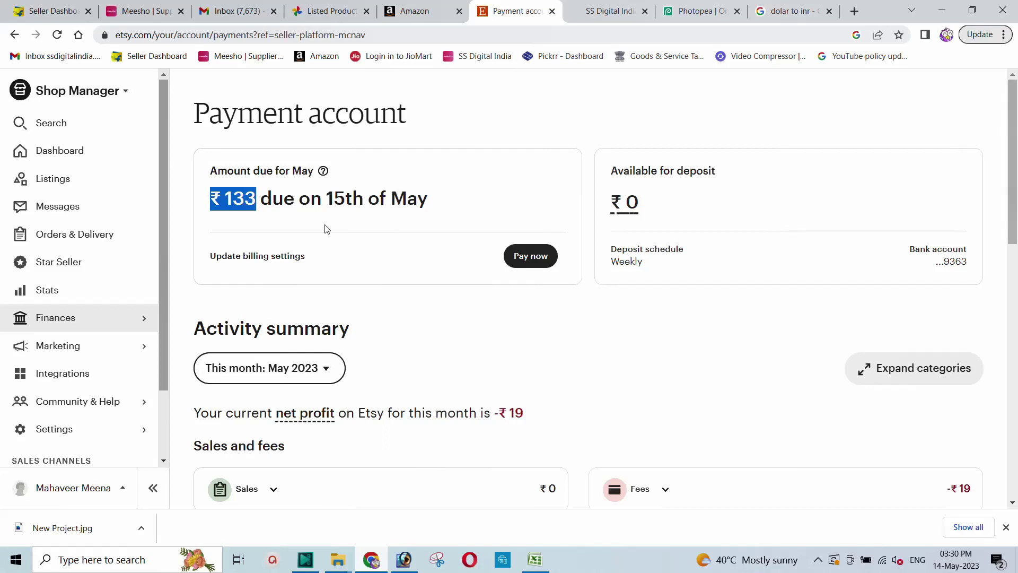
pyautogui.scroll(-1, 453, 312)
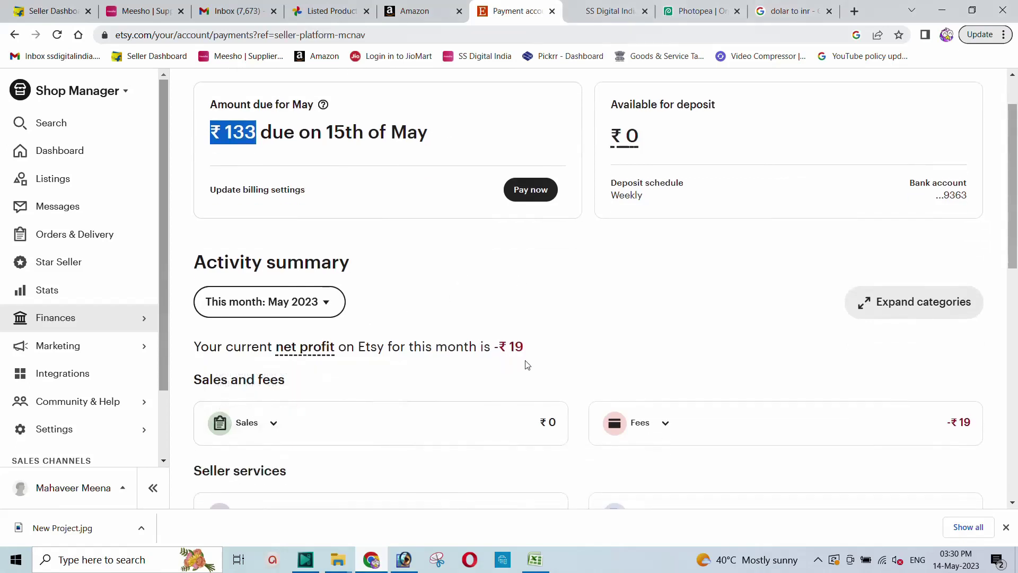
pyautogui.scroll(-5, 510, 347)
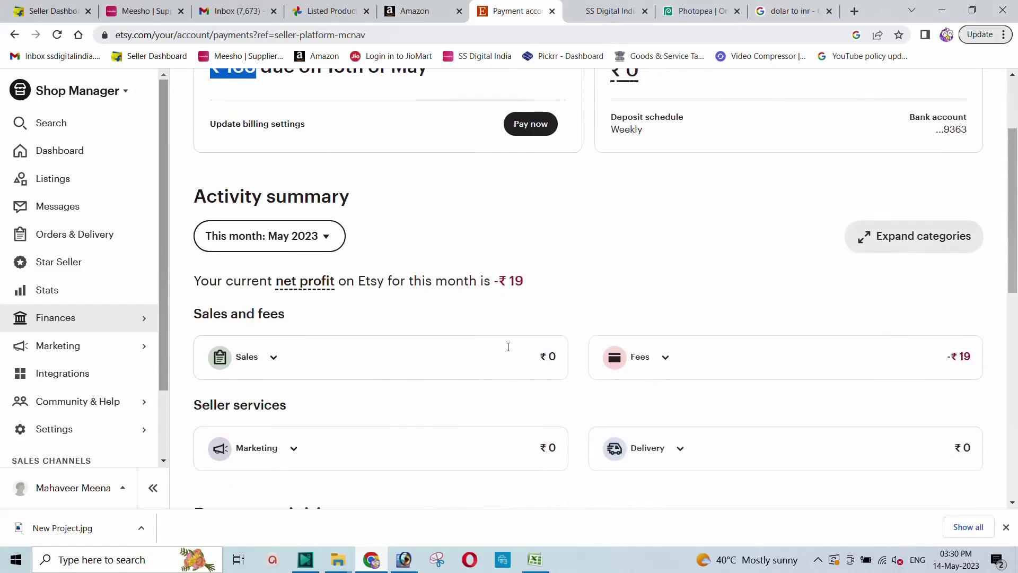
pyautogui.scroll(-4, 508, 351)
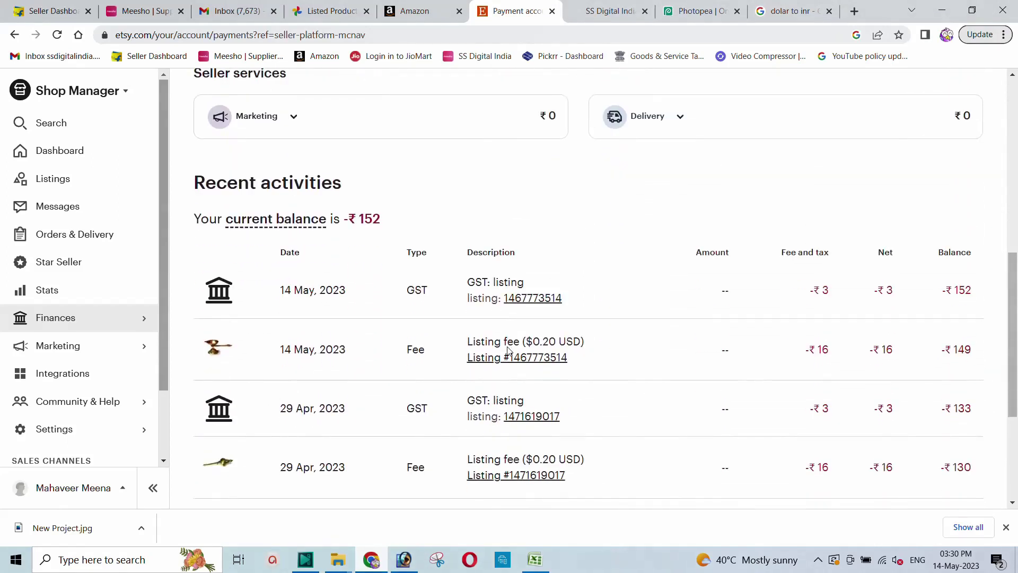
pyautogui.scroll(9, 506, 357)
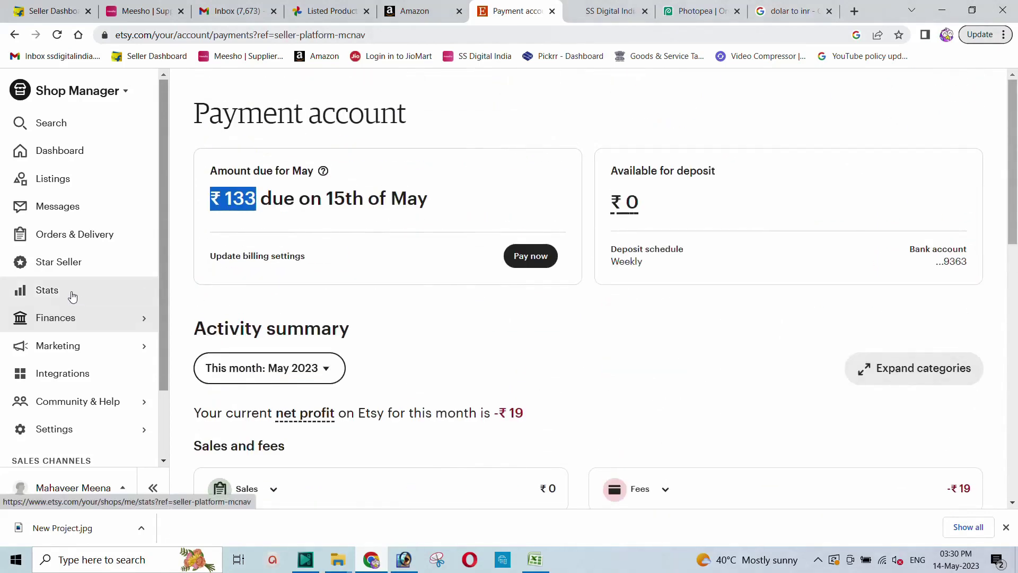
# Return to the shop's listings and dismiss the tip about adding domestic prices
pyautogui.click(64, 182)
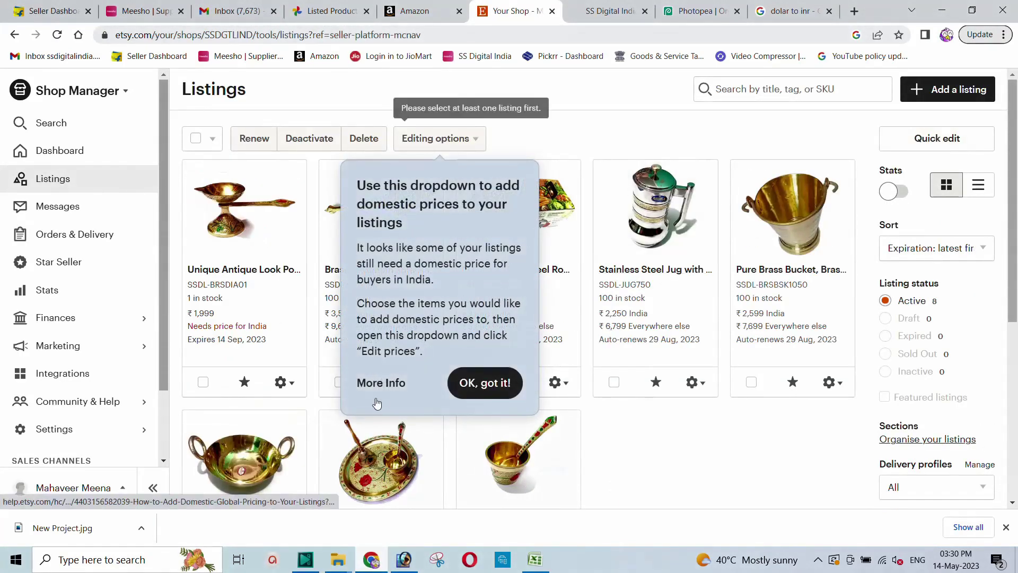
pyautogui.click(491, 386)
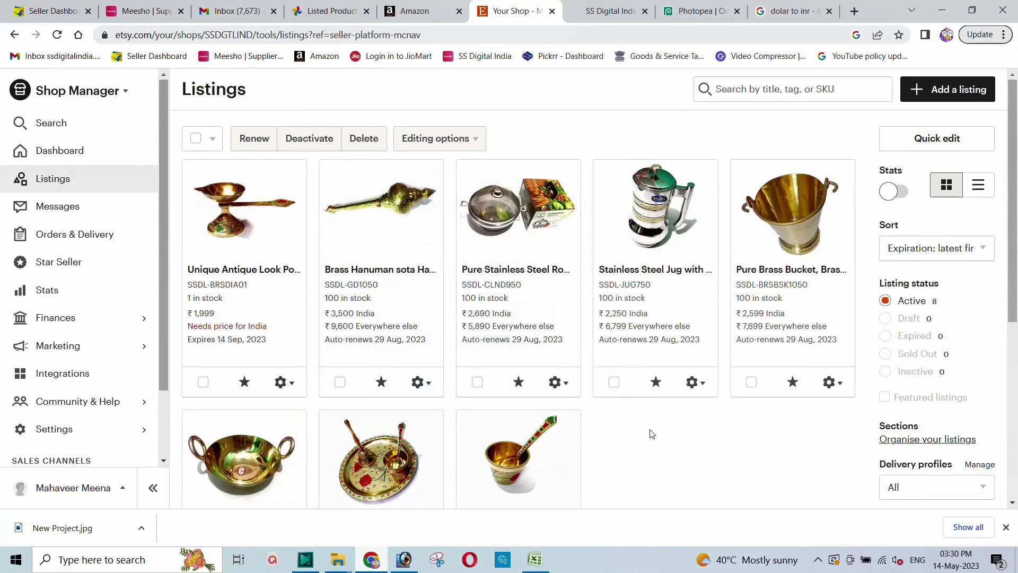